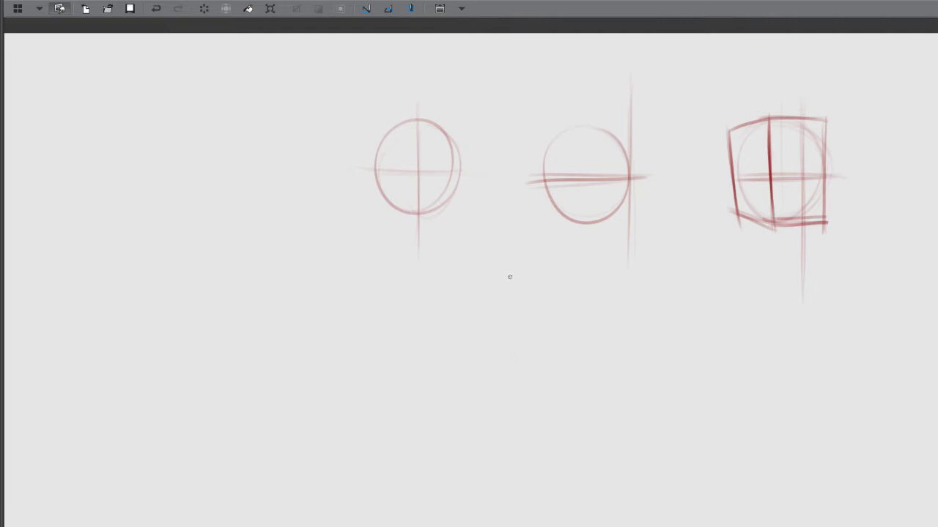
- Undo the box construction strokes drawn over the three-quarter head circle, back to the circle and its guide lines
key("ctrl+z")
key("ctrl+z")
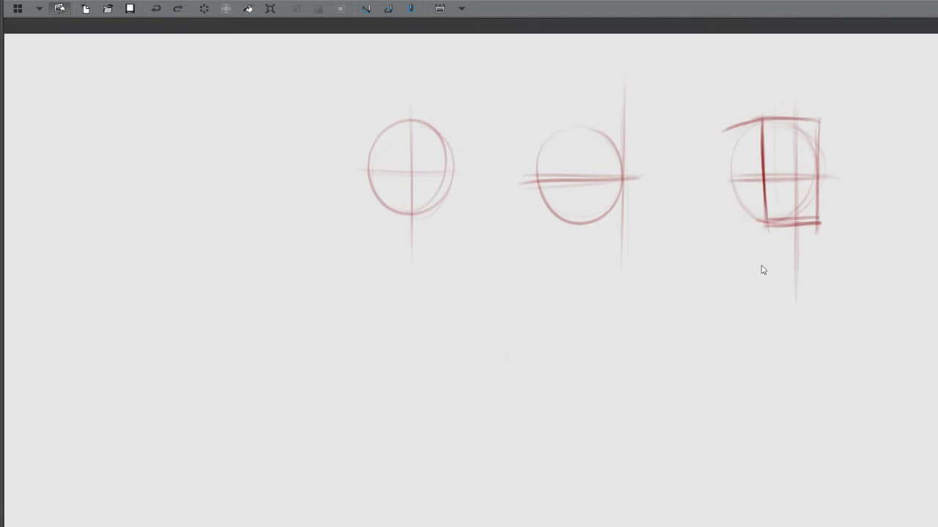
key("ctrl+z")
key("ctrl+z")
key("ctrl+z")
key("ctrl+z")
key("ctrl+z")
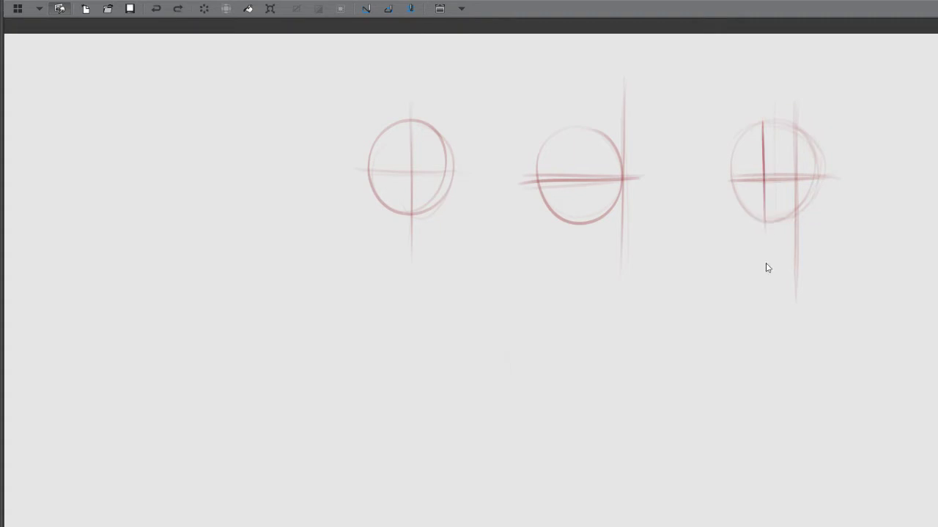
key("ctrl+z")
- Sketch two boxy eyes on the front-view head and a narrow foreshortened eye at the front edge of the side-view circle
left_click_drag(580, 249, 635, 242)
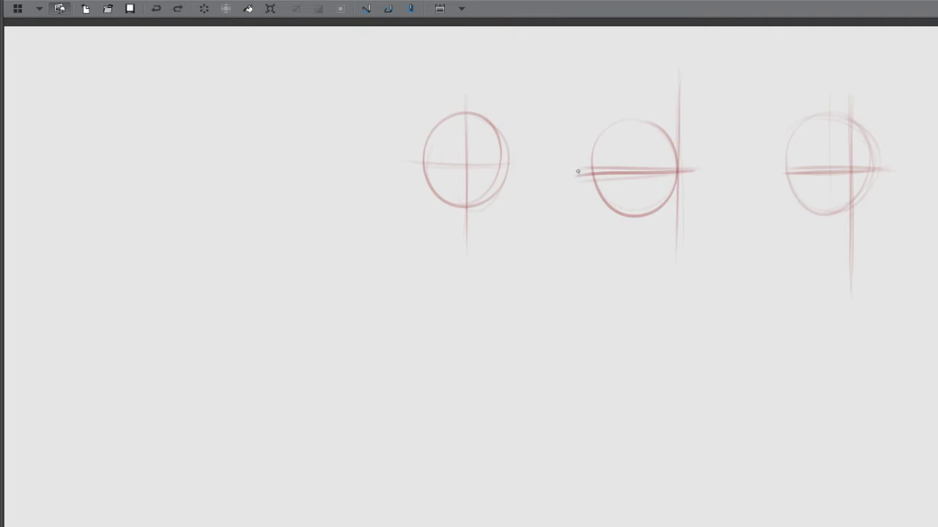
left_click_drag(518, 186, 535, 184)
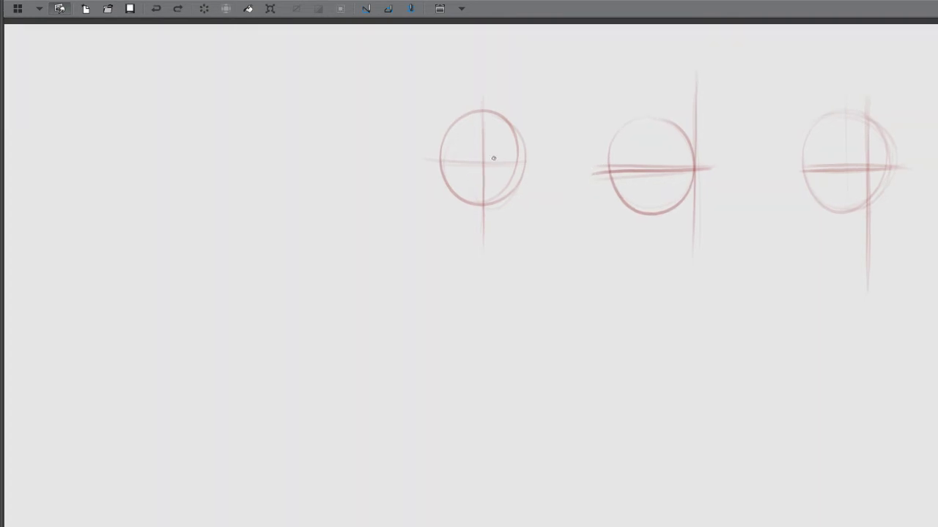
mouse_move(491, 164)
left_mouse_down()
mouse_move(503, 141)
mouse_move(493, 139)
mouse_move(509, 140)
mouse_move(508, 165)
mouse_move(510, 137)
mouse_move(503, 159)
mouse_move(460, 166)
mouse_move(456, 142)
mouse_move(462, 167)
mouse_move(454, 164)
mouse_move(507, 163)
mouse_move(484, 164)
left_mouse_up()
mouse_move(689, 172)
left_mouse_down()
mouse_move(686, 145)
mouse_move(689, 172)
mouse_move(689, 147)
mouse_move(676, 159)
mouse_move(685, 150)
mouse_move(691, 185)
left_mouse_up()
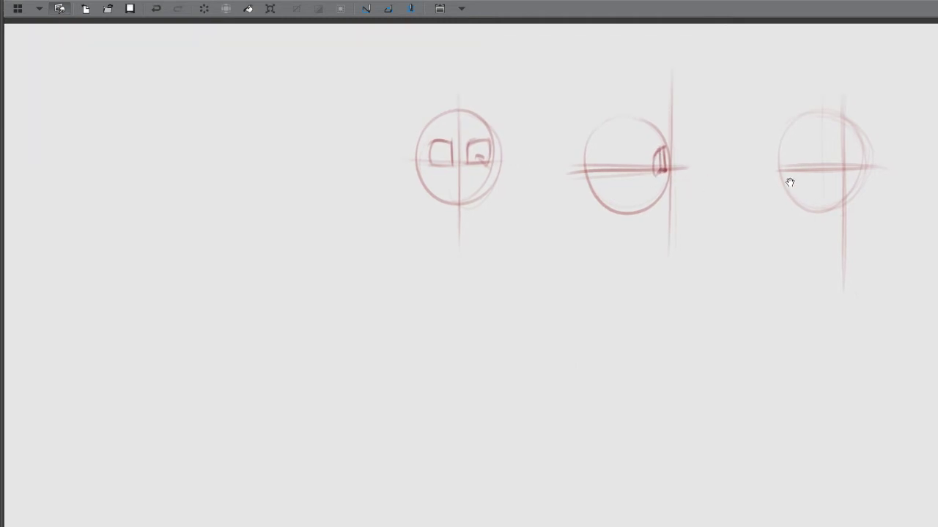
left_click_drag(790, 182, 780, 191)
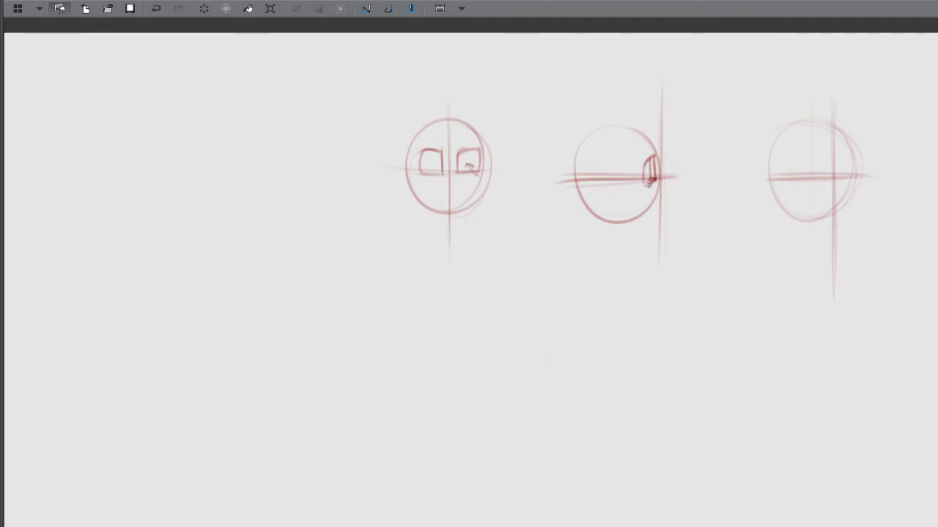
- Reinforce the lower edge of the side-view eye and undo the surplus strokes around it
mouse_move(646, 182)
left_mouse_down()
mouse_move(689, 179)
mouse_move(661, 175)
left_mouse_up()
mouse_move(661, 175)
left_mouse_down()
mouse_move(669, 183)
mouse_move(668, 168)
left_mouse_up()
key("ctrl+z")
key("ctrl+z")
key("ctrl+z")
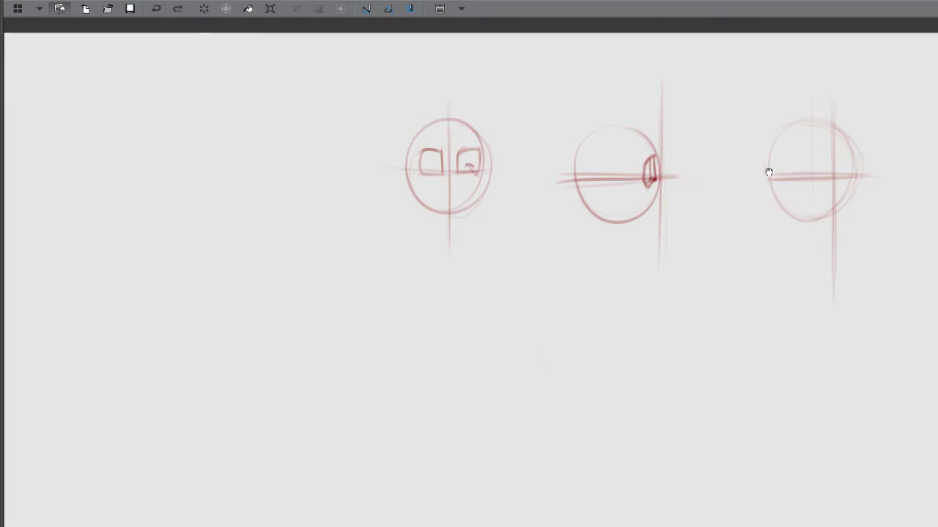
- Start the near eye on the three-quarter head and draw the vertical corner and two angled base edges of its construction box
left_click_drag(768, 174, 766, 176)
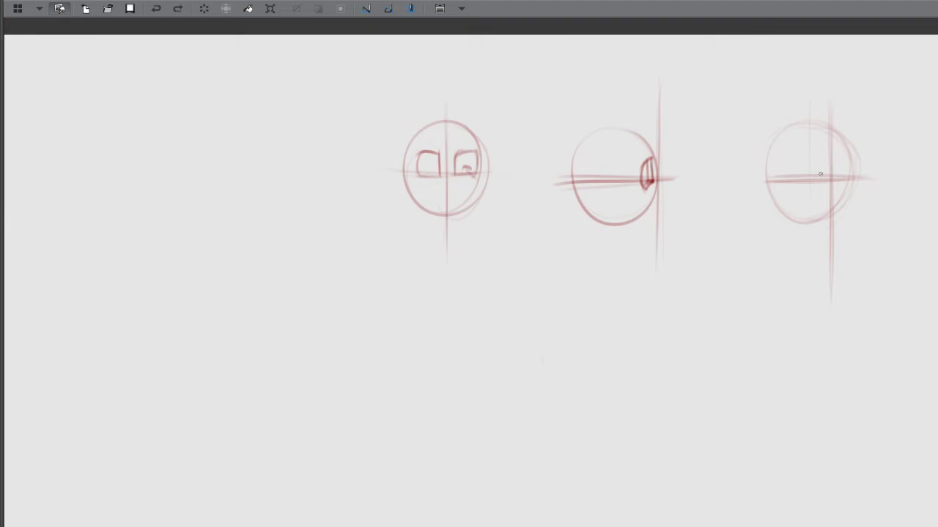
mouse_move(820, 174)
left_mouse_down()
mouse_move(822, 154)
mouse_move(809, 163)
left_mouse_up()
mouse_move(787, 104)
left_mouse_down()
mouse_move(791, 264)
mouse_move(790, 249)
left_mouse_up()
key("ctrl+z")
left_click_drag(868, 227, 796, 239)
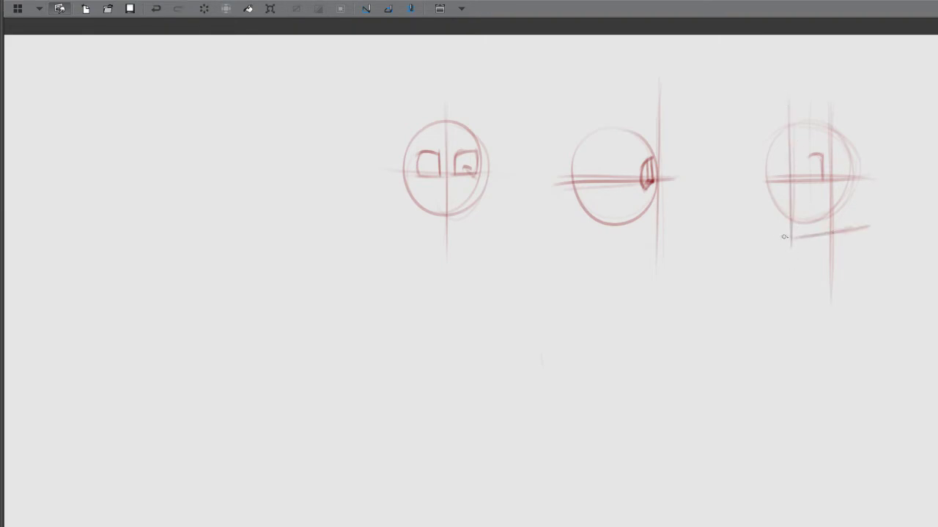
left_click_drag(748, 215, 789, 241)
- Draw vertical side lines along both sides of the front-view head and strengthen the vertical corner of the three-quarter head's box
left_click_drag(405, 92, 404, 233)
left_click_drag(484, 82, 480, 245)
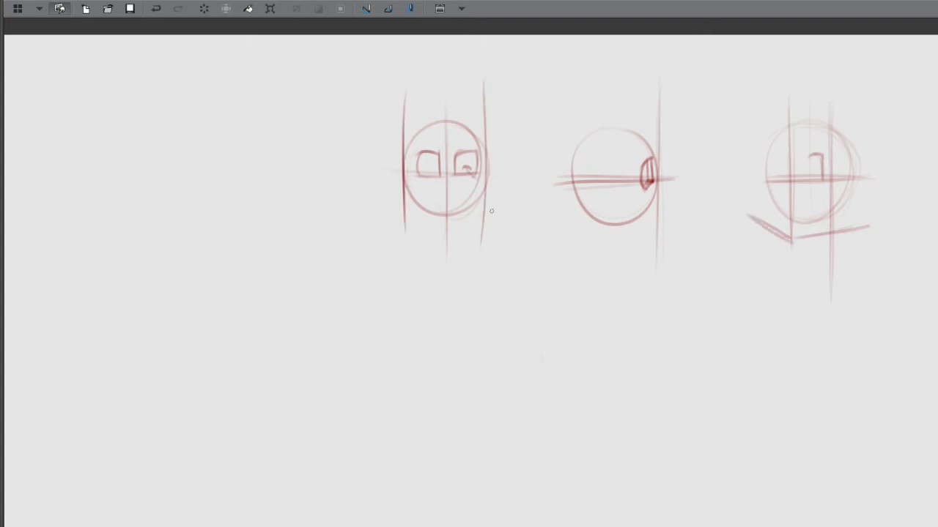
left_click_drag(791, 83, 793, 233)
left_click_drag(857, 85, 852, 268)
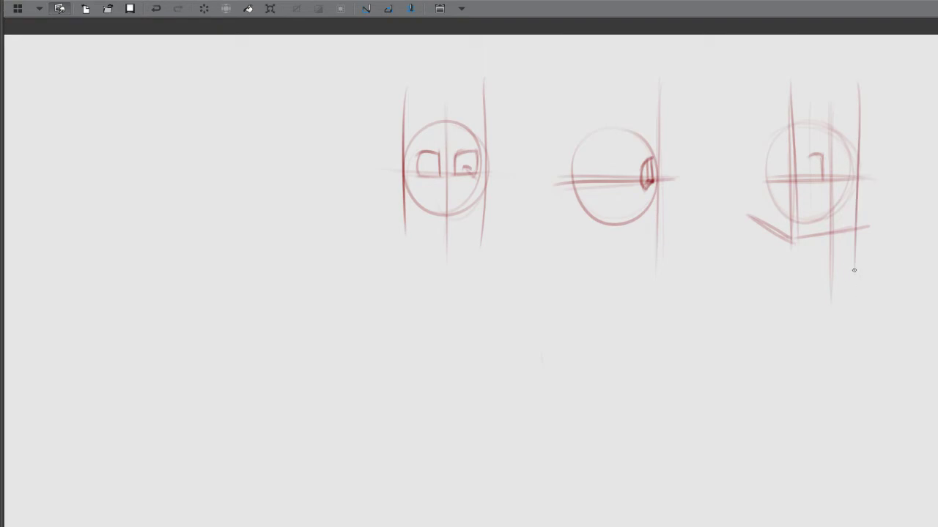
key("ctrl+z")
- Box in the three-quarter head with a far vertical edge, a reinforced base edge and a slanted top edge
mouse_move(863, 119)
left_mouse_down()
mouse_move(862, 242)
mouse_move(805, 238)
left_mouse_up()
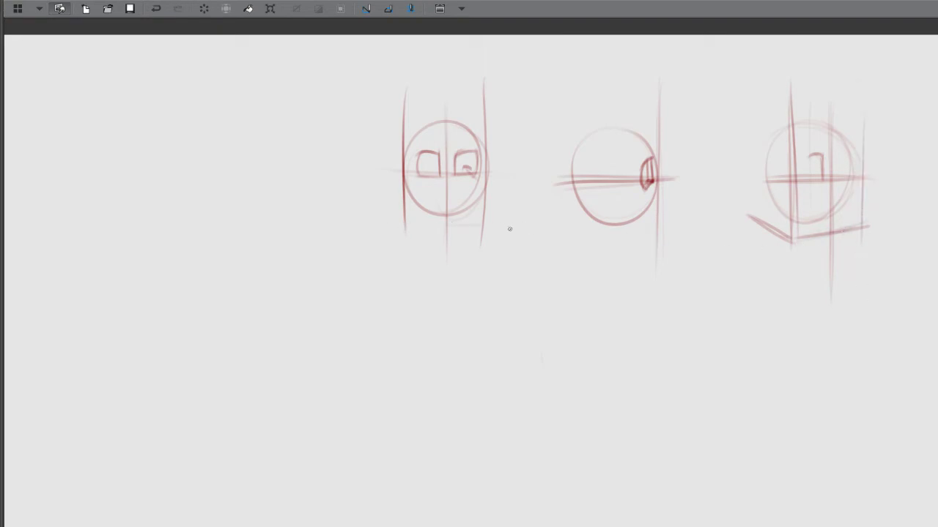
left_click_drag(856, 228, 799, 243)
left_click_drag(866, 113, 759, 79)
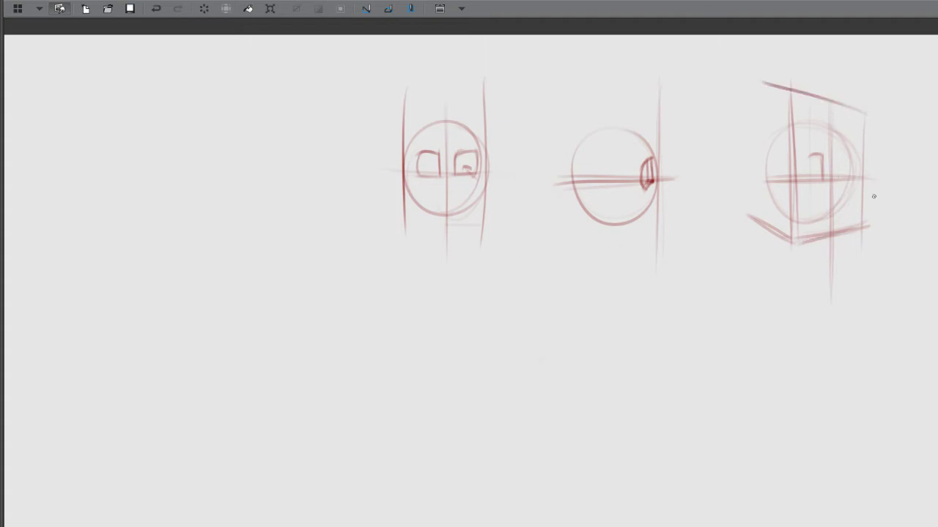
- Draw both rounded eye boxes on the three-quarter head and a short nose bridge line below the front-view eyes
mouse_move(811, 157)
left_mouse_down()
mouse_move(804, 183)
mouse_move(819, 182)
mouse_move(822, 155)
mouse_move(803, 167)
mouse_move(817, 184)
mouse_move(840, 153)
mouse_move(855, 154)
mouse_move(840, 185)
mouse_move(839, 156)
mouse_move(823, 156)
mouse_move(823, 181)
mouse_move(849, 151)
mouse_move(852, 184)
mouse_move(842, 156)
left_mouse_up()
key("ctrl+z")
key("ctrl+z")
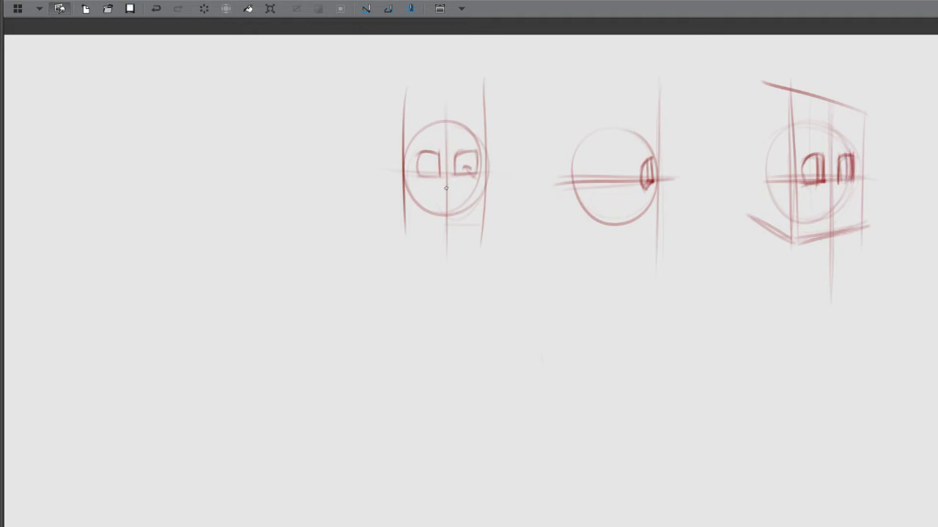
mouse_move(450, 180)
left_mouse_down()
mouse_move(432, 177)
mouse_move(444, 174)
left_mouse_up()
- Draw the nose bridge on the side-view head, mark it with an arrow, and sketch the muzzle's sloping top and front edges
mouse_move(653, 152)
left_mouse_down()
mouse_move(659, 186)
mouse_move(661, 168)
mouse_move(669, 175)
left_mouse_up()
key("ctrl+z")
left_click_drag(666, 162, 659, 180)
key("ctrl+z")
mouse_move(655, 155)
left_mouse_down()
mouse_move(658, 179)
mouse_move(697, 193)
mouse_move(675, 228)
left_mouse_up()
left_click_drag(693, 194, 668, 236)
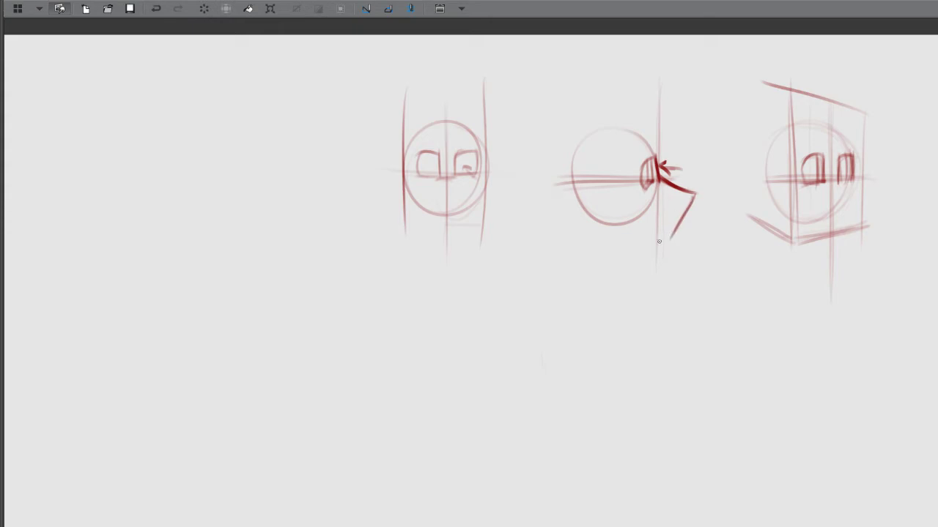
- Complete the side-view muzzle box with a bottom edge and a faint line beneath its top edge
left_click_drag(703, 202, 683, 237)
left_click_drag(701, 200, 685, 237)
key("ctrl+z")
key("ctrl+z")
left_click(655, 234)
left_click_drag(675, 241, 638, 222)
left_click_drag(688, 200, 658, 192)
- Sketch the nose bridge between the three-quarter eyes with the start of the muzzle's slope, and undo the stray strokes
mouse_move(838, 173)
left_mouse_down()
mouse_move(861, 199)
mouse_move(826, 165)
mouse_move(822, 178)
left_mouse_up()
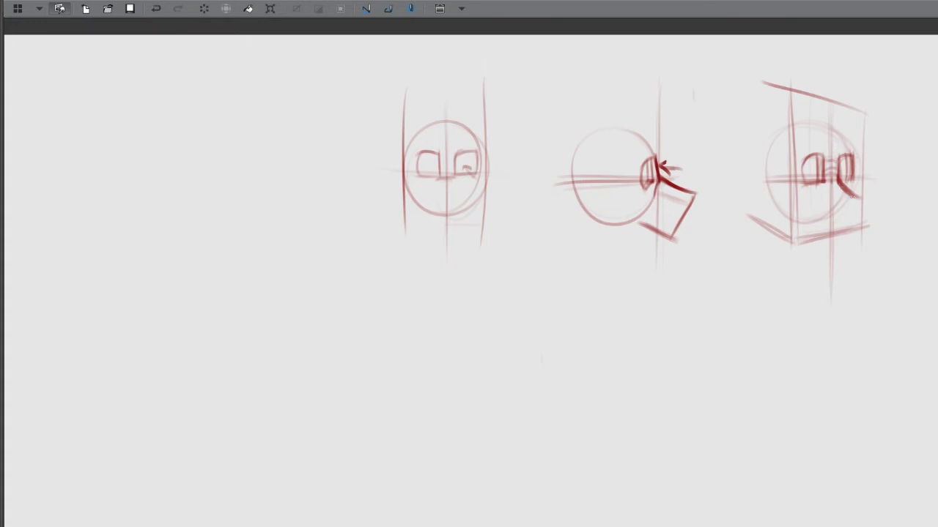
mouse_move(880, 153)
left_mouse_down()
mouse_move(905, 166)
mouse_move(882, 151)
mouse_move(877, 170)
mouse_move(896, 179)
left_mouse_up()
key("ctrl+z")
key("ctrl+z")
key("ctrl+z")
key("ctrl+z")
- Extend the three-quarter muzzle's top slope and draw its front plane with a rounded top and tapered sides
left_click_drag(855, 202, 860, 202)
mouse_move(860, 181)
left_mouse_down()
mouse_move(865, 227)
mouse_move(870, 205)
mouse_move(855, 243)
left_mouse_up()
left_click_drag(873, 204, 854, 250)
left_click_drag(871, 206, 865, 224)
mouse_move(872, 208)
left_mouse_down()
mouse_move(874, 221)
mouse_move(856, 209)
mouse_move(852, 217)
mouse_move(872, 218)
left_mouse_up()
mouse_move(843, 252)
left_mouse_down()
mouse_move(863, 251)
mouse_move(852, 249)
mouse_move(879, 223)
mouse_move(880, 214)
mouse_move(850, 208)
mouse_move(846, 252)
mouse_move(844, 211)
left_mouse_up()
left_click_drag(822, 188, 846, 214)
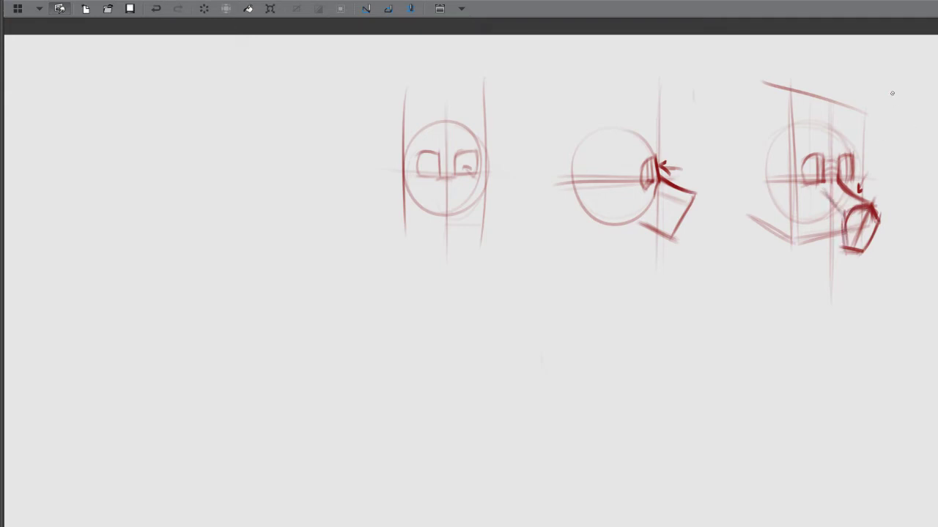
- Sketch a separate round-topped, tapered muzzle front beside the three-quarter head and build up that head's muzzle front and near side planes
mouse_move(891, 93)
left_mouse_down()
mouse_move(918, 114)
mouse_move(922, 86)
mouse_move(888, 86)
left_mouse_up()
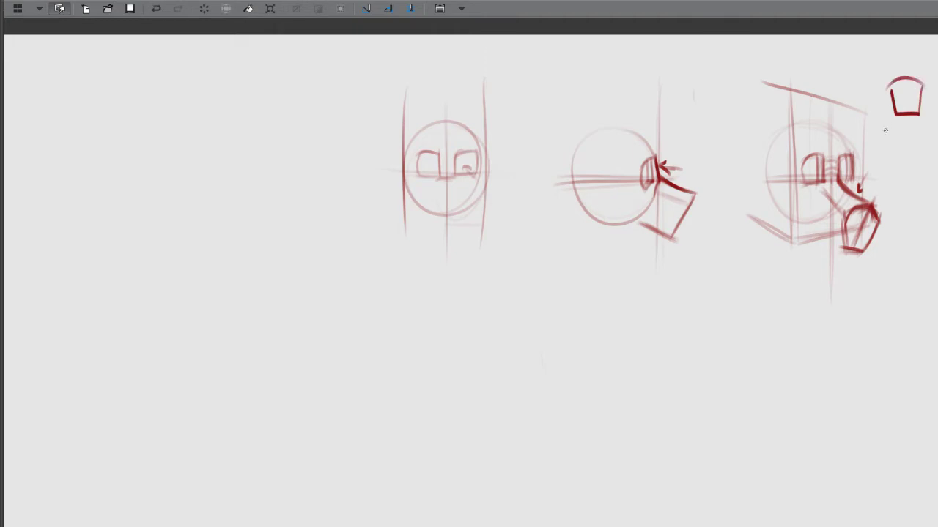
left_click_drag(852, 209, 882, 217)
left_click_drag(846, 222, 845, 246)
left_click_drag(859, 252, 872, 252)
mouse_move(825, 187)
left_mouse_down()
mouse_move(845, 211)
mouse_move(822, 178)
mouse_move(845, 200)
mouse_move(843, 192)
mouse_move(827, 209)
mouse_move(845, 218)
mouse_move(819, 197)
mouse_move(807, 214)
mouse_move(841, 251)
left_mouse_up()
mouse_move(812, 218)
left_mouse_down()
mouse_move(831, 231)
mouse_move(808, 213)
mouse_move(848, 220)
mouse_move(839, 213)
mouse_move(857, 239)
mouse_move(865, 211)
left_mouse_up()
- Mirror the canvas view and erase the outer part of the three-quarter muzzle's front plane
key("h")
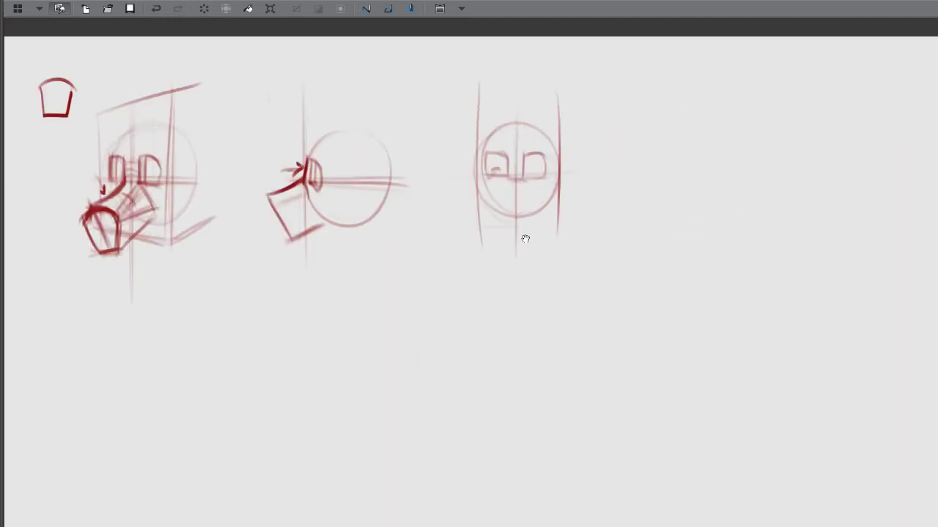
left_click_drag(523, 239, 674, 233)
left_click_drag(501, 251, 670, 266)
left_click_drag(480, 272, 630, 234)
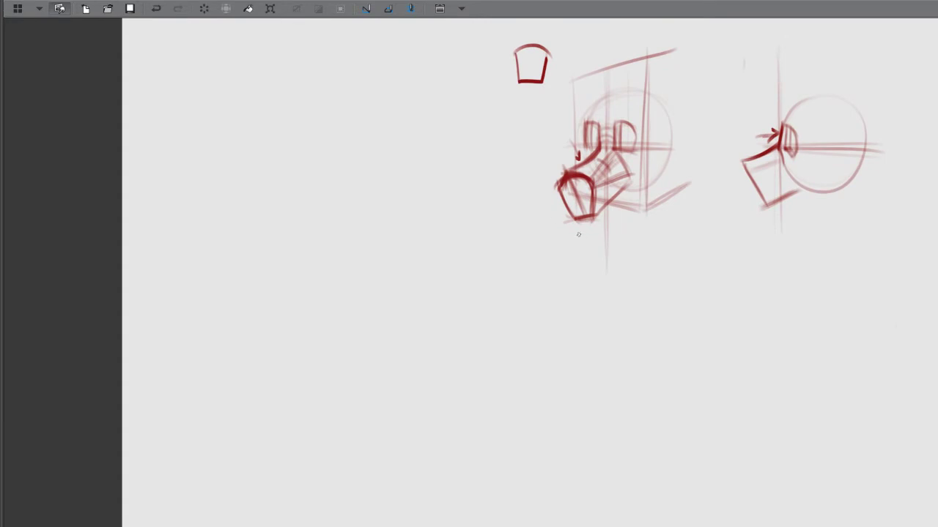
mouse_move(561, 200)
left_mouse_down()
mouse_move(579, 220)
mouse_move(582, 196)
mouse_move(558, 208)
mouse_move(567, 222)
mouse_move(608, 202)
mouse_move(585, 187)
left_mouse_up()
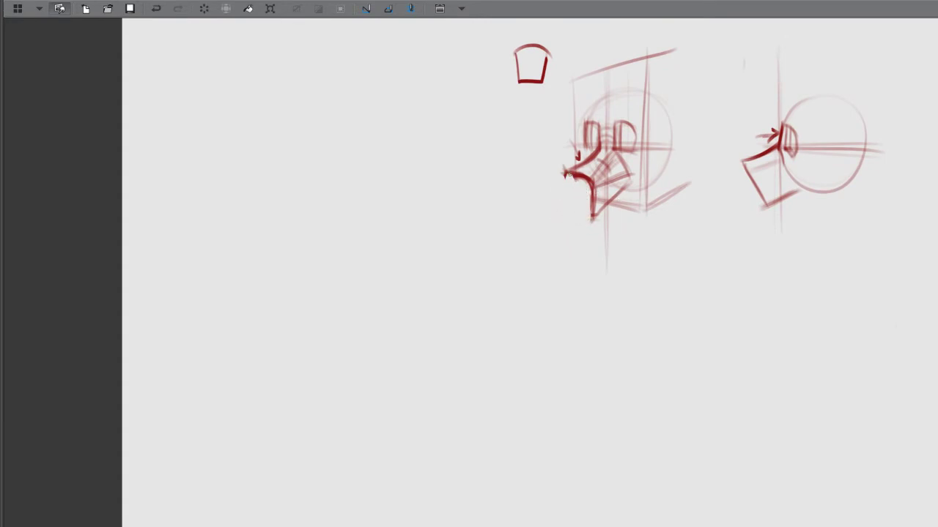
- Redraw the three-quarter muzzle's top slope, head centre line and boxier front plane, and strengthen its side plane
left_click_drag(600, 148, 563, 173)
left_click_drag(606, 63, 608, 249)
left_click_drag(563, 168, 570, 241)
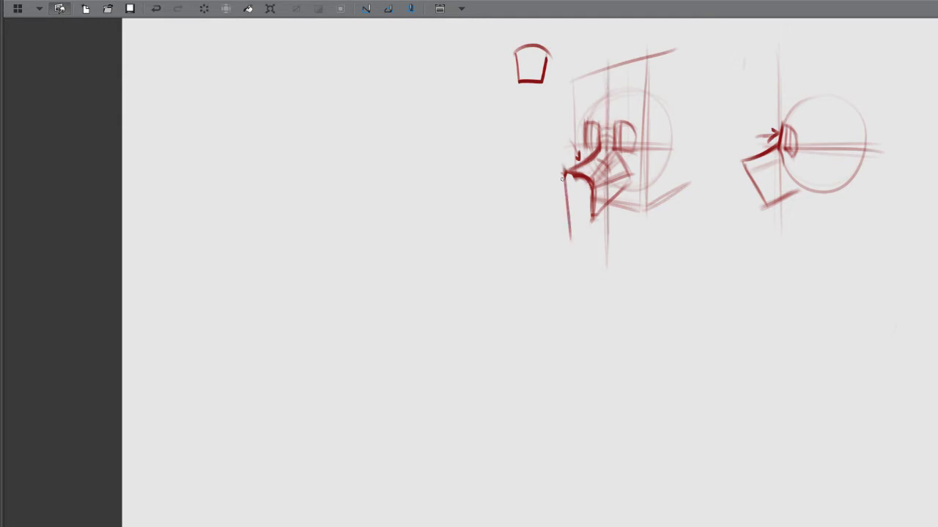
mouse_move(562, 179)
left_mouse_down()
mouse_move(564, 214)
mouse_move(593, 214)
mouse_move(576, 220)
mouse_move(591, 214)
mouse_move(589, 176)
mouse_move(588, 219)
mouse_move(588, 180)
mouse_move(590, 188)
mouse_move(558, 178)
left_mouse_up()
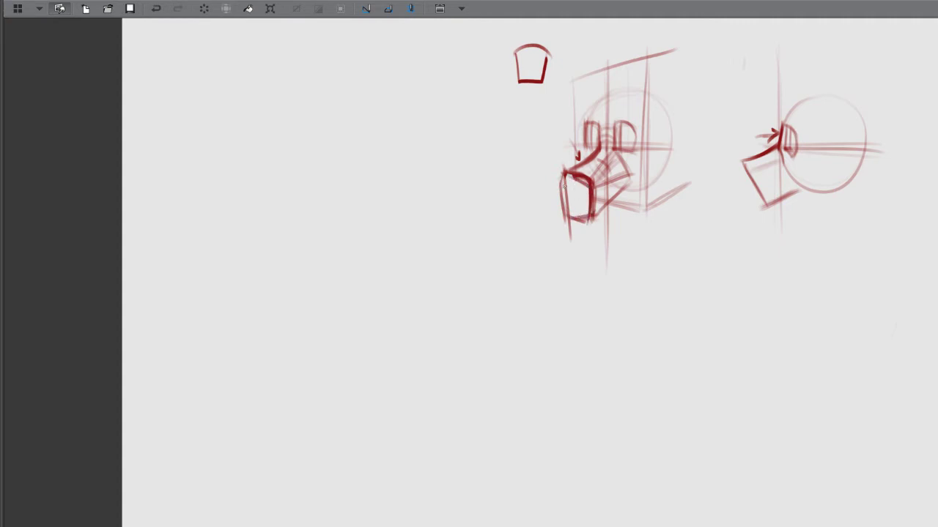
mouse_move(618, 179)
left_mouse_down()
mouse_move(632, 172)
mouse_move(616, 151)
mouse_move(619, 199)
mouse_move(583, 214)
mouse_move(553, 207)
mouse_move(599, 225)
mouse_move(556, 223)
mouse_move(577, 219)
mouse_move(558, 215)
left_mouse_up()
- Erase the overshooting line below the three-quarter muzzle and flip the canvas view back
key("e")
mouse_move(558, 215)
left_mouse_down()
mouse_move(599, 217)
mouse_move(594, 242)
mouse_move(932, 228)
left_mouse_up()
key("h")
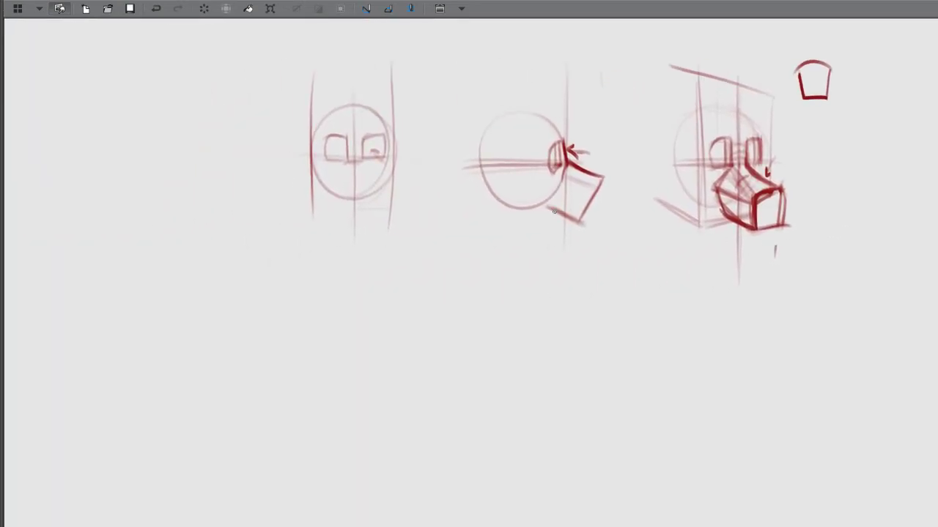
- Close the back of the side-view muzzle and darken the three-quarter muzzle's front plane, centre line and near side
left_click_drag(555, 211, 552, 189)
left_click_drag(781, 223, 780, 189)
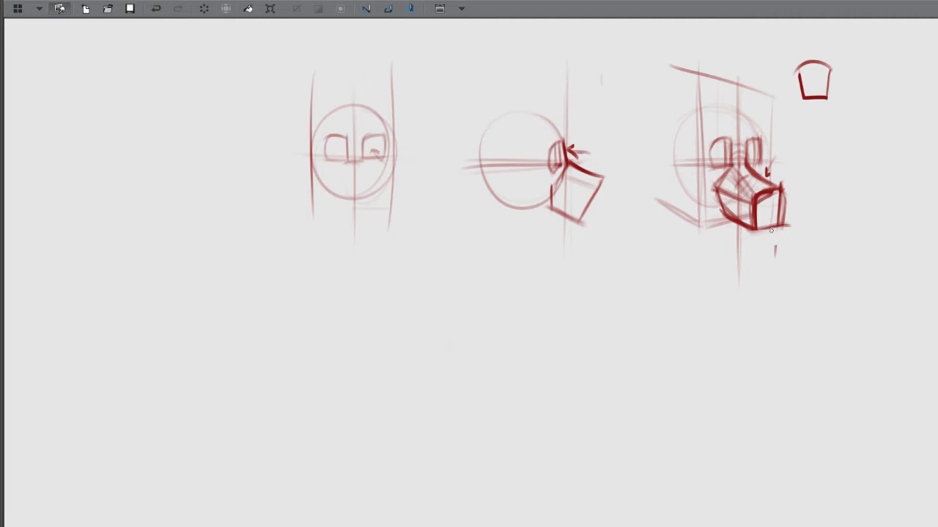
mouse_move(771, 227)
left_mouse_down()
mouse_move(772, 192)
mouse_move(757, 189)
mouse_move(772, 205)
mouse_move(736, 167)
mouse_move(766, 191)
mouse_move(742, 155)
left_mouse_up()
left_click_drag(775, 206, 773, 224)
mouse_move(772, 193)
left_mouse_down()
mouse_move(757, 230)
mouse_move(781, 222)
mouse_move(780, 191)
left_mouse_up()
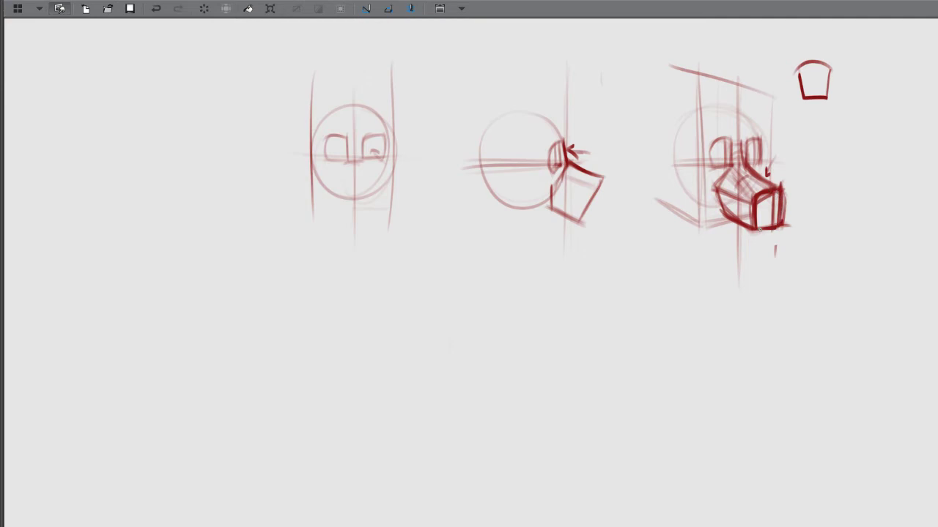
left_click_drag(731, 167, 717, 187)
left_click_drag(754, 211, 740, 215)
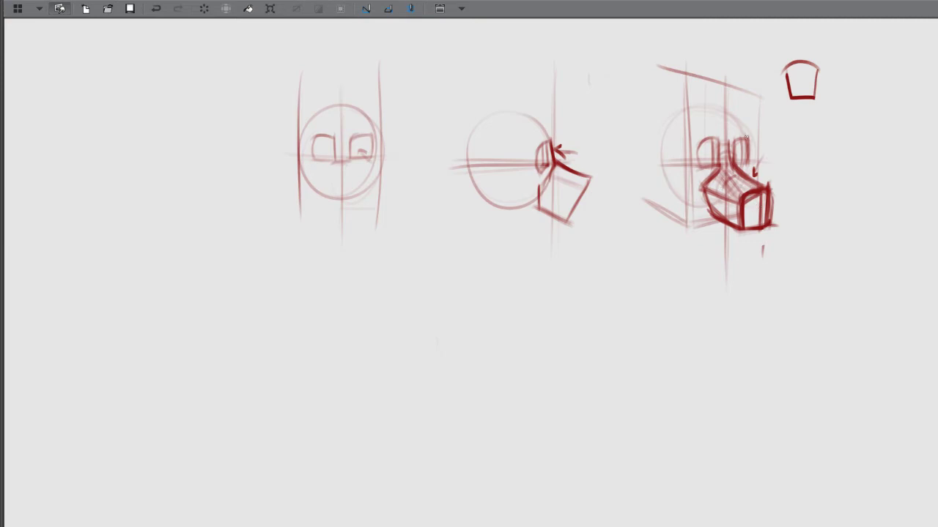
- Sketch the muzzle on the front-view head as a rounded form with angled sides and a flat base below the eyes
left_click_drag(713, 218, 702, 212)
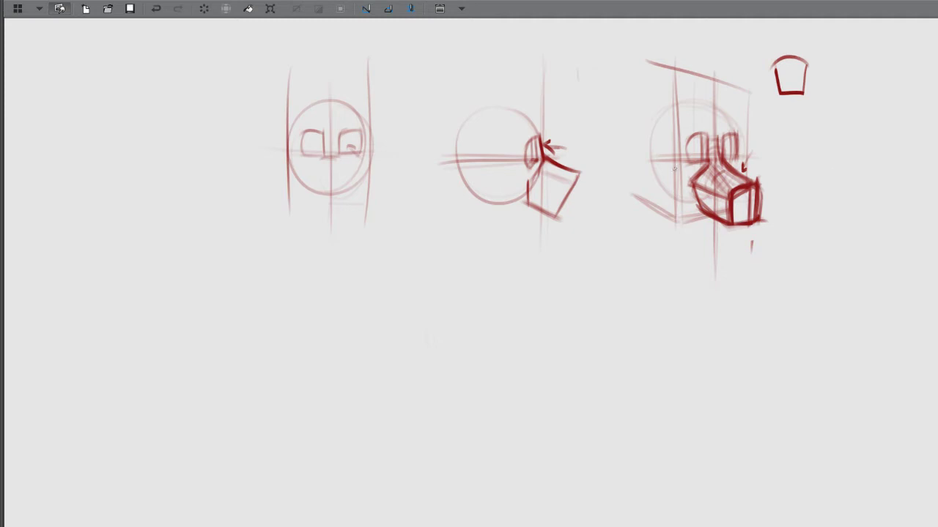
left_click_drag(326, 221, 354, 212)
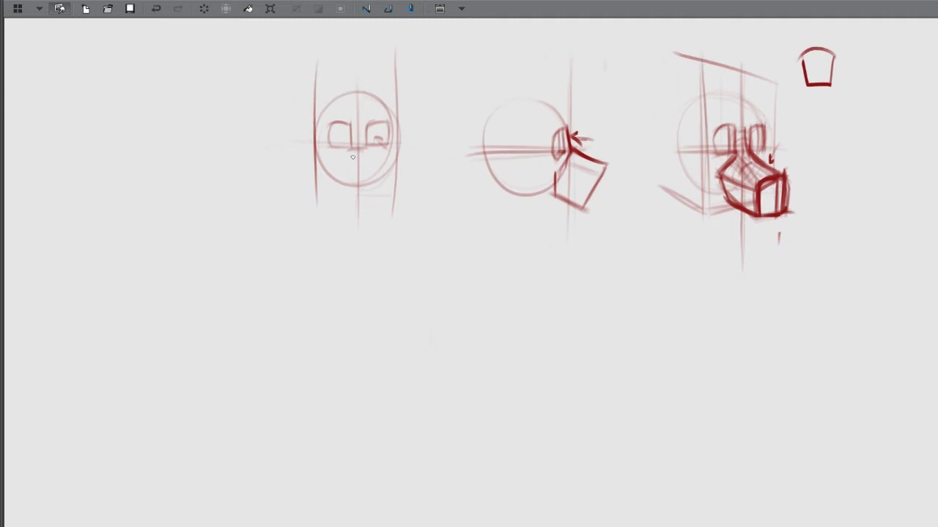
mouse_move(331, 167)
left_mouse_down()
mouse_move(351, 194)
mouse_move(339, 191)
mouse_move(362, 189)
mouse_move(379, 168)
mouse_move(362, 147)
left_mouse_up()
mouse_move(580, 116)
left_mouse_down()
mouse_move(609, 199)
mouse_move(592, 224)
left_mouse_up()
mouse_move(623, 118)
left_mouse_down()
mouse_move(625, 207)
mouse_move(620, 197)
left_mouse_up()
mouse_move(625, 136)
left_mouse_down()
mouse_move(575, 138)
mouse_move(625, 212)
mouse_move(618, 176)
left_mouse_up()
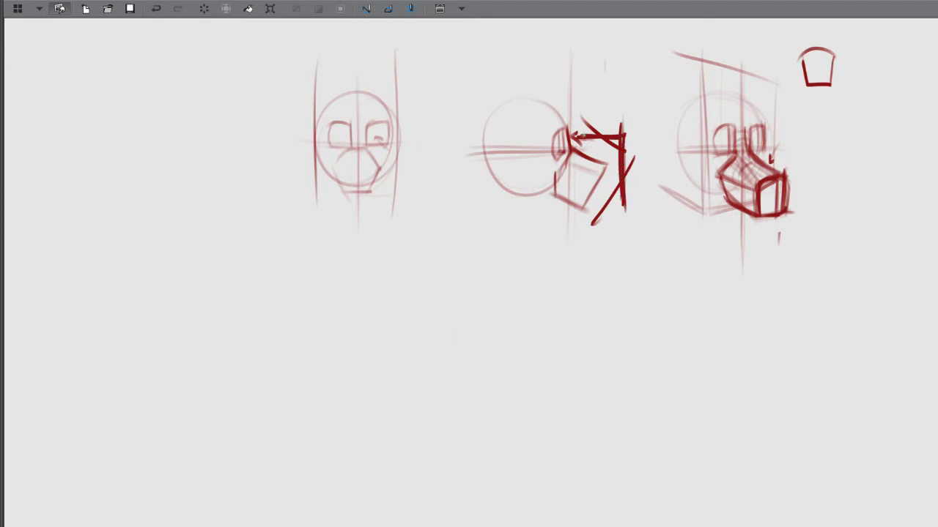
key("ctrl+z")
key("ctrl+z")
key("ctrl+z")
key("ctrl+z")
key("ctrl+z")
key("ctrl+z")
key("ctrl+z")
key("ctrl+z")
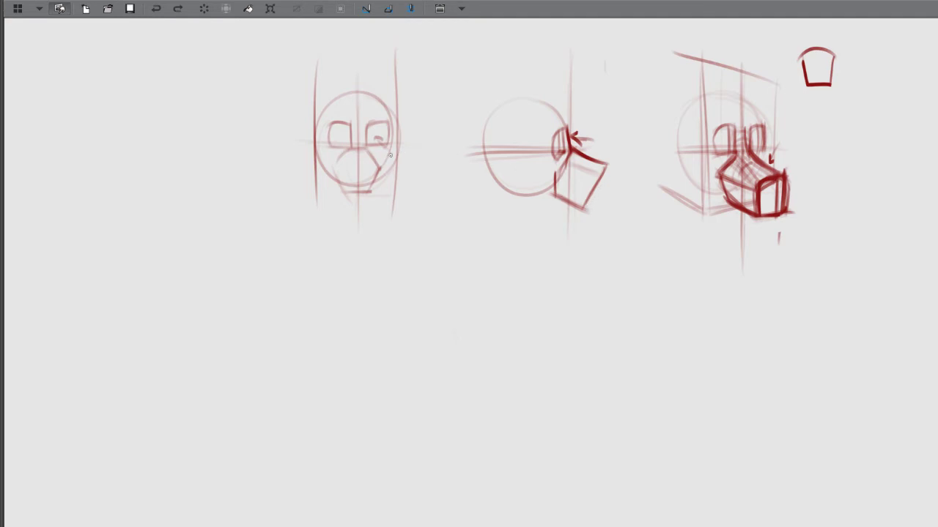
mouse_move(571, 149)
left_mouse_down()
mouse_move(601, 144)
mouse_move(607, 211)
mouse_move(597, 198)
mouse_move(554, 196)
left_mouse_up()
key("ctrl+z")
key("ctrl+z")
- Draw the curved lower edge of the nose area and a dark tapered chin on the front-view muzzle
mouse_move(359, 152)
left_mouse_down()
mouse_move(349, 157)
mouse_move(352, 174)
mouse_move(370, 168)
left_mouse_up()
mouse_move(343, 170)
left_mouse_down()
mouse_move(369, 169)
mouse_move(344, 173)
mouse_move(374, 168)
mouse_move(342, 173)
mouse_move(376, 169)
mouse_move(342, 173)
mouse_move(374, 167)
mouse_move(346, 182)
mouse_move(349, 200)
mouse_move(340, 190)
mouse_move(367, 192)
mouse_move(376, 172)
mouse_move(358, 196)
left_mouse_up()
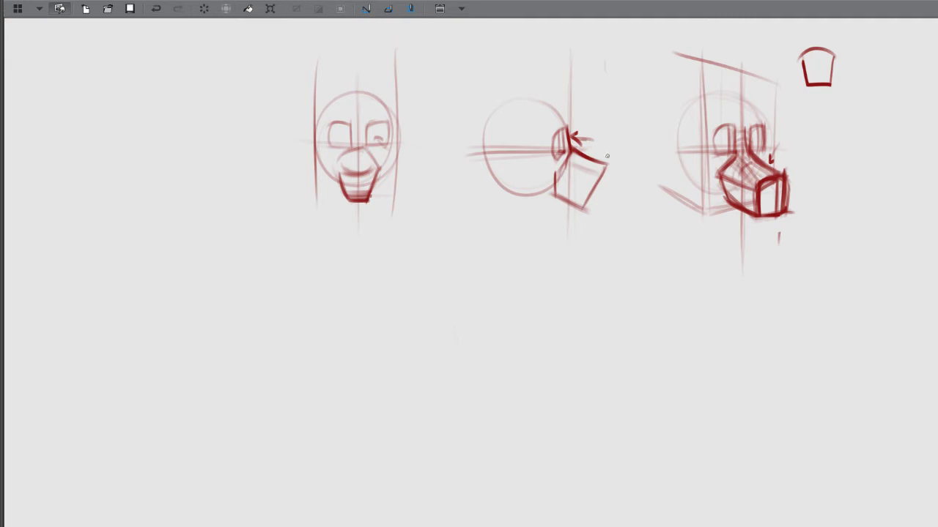
- Draw arrows pointing at the top, front and bottom planes of the side-view muzzle
left_click_drag(632, 142, 602, 153)
mouse_move(627, 196)
left_mouse_down()
mouse_move(609, 186)
mouse_move(610, 200)
left_mouse_up()
left_click_drag(608, 184, 615, 188)
mouse_move(564, 214)
left_mouse_down()
mouse_move(573, 217)
mouse_move(553, 208)
mouse_move(570, 224)
left_mouse_up()
left_click_drag(576, 220, 563, 245)
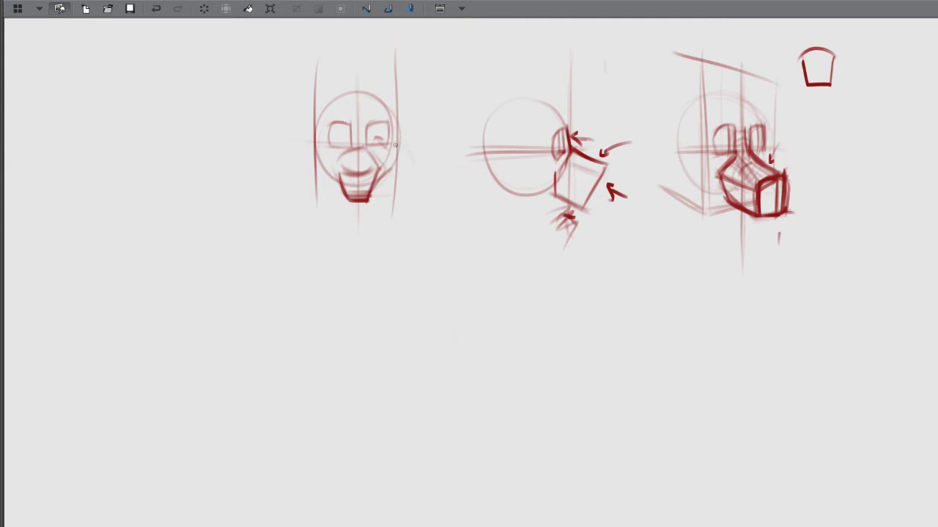
- Draw flared cheek shapes on both sides of the front-view head, connecting the side lines to the muzzle
mouse_move(417, 139)
left_mouse_down()
mouse_move(402, 140)
mouse_move(412, 175)
mouse_move(371, 186)
left_mouse_up()
left_click_drag(309, 148, 294, 174)
left_click_drag(318, 142, 300, 189)
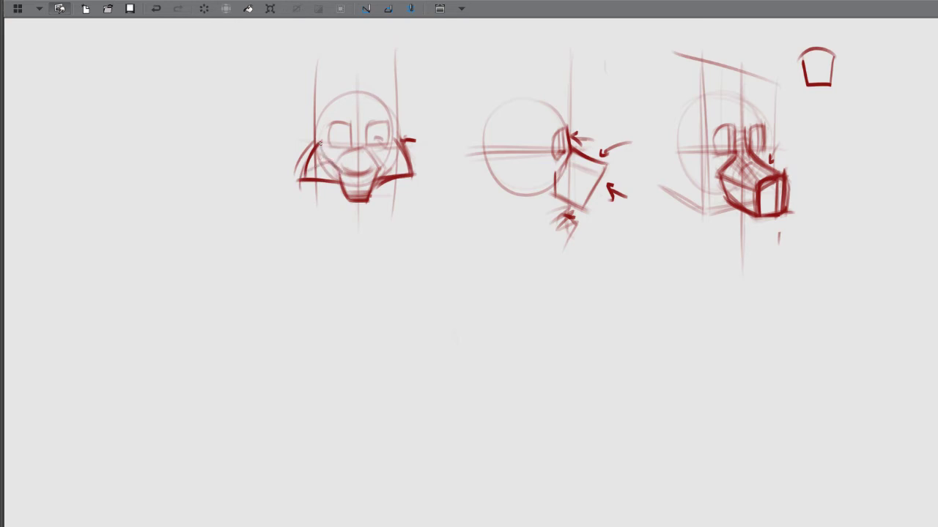
left_click_drag(383, 167, 404, 162)
- Draw the cheek on the side-view head with a line running back from the muzzle and a vertical back edge
left_click_drag(555, 173, 518, 190)
left_click_drag(554, 173, 517, 192)
left_click_drag(512, 157, 511, 192)
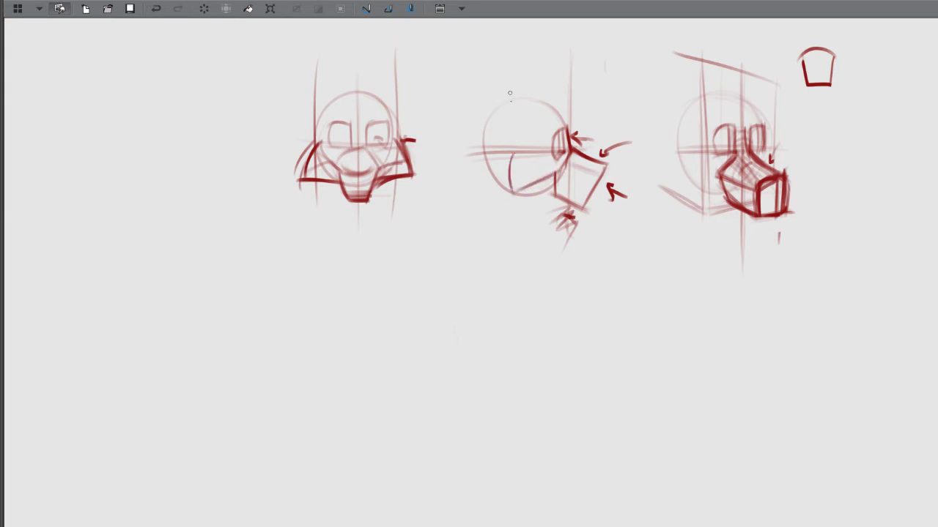
- Undo the last stroke and draw a long vertical guideline through the middle of the side-view head circle
key("ctrl+z")
left_click_drag(517, 79, 525, 220)
key("ctrl+z")
left_click_drag(516, 59, 520, 217)
left_click_drag(516, 85, 519, 187)
left_click_drag(516, 122, 520, 236)
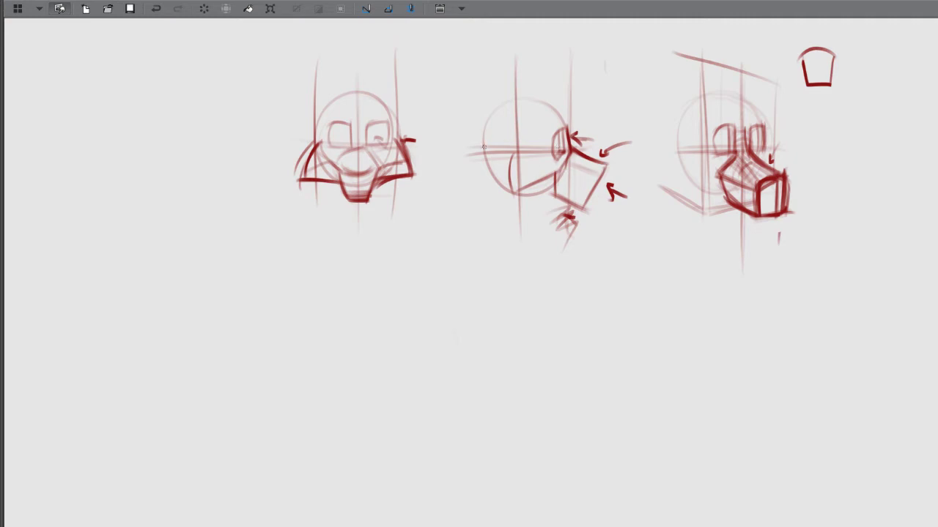
mouse_move(487, 149)
left_mouse_down()
mouse_move(546, 157)
mouse_move(558, 150)
mouse_move(534, 162)
left_mouse_up()
key("ctrl+z")
key("ctrl+z")
key("ctrl+z")
left_click_drag(572, 144, 519, 153)
left_click(519, 152)
key("ctrl+z")
key("ctrl+z")
- Sketch a small fox head in profile with ear, eye, nose and jaw above the gap between side and three-quarter views, adding light diagonal hatching
left_click(555, 156)
mouse_move(625, 57)
left_mouse_down()
mouse_move(628, 67)
mouse_move(639, 47)
mouse_move(651, 76)
mouse_move(665, 72)
mouse_move(659, 95)
mouse_move(611, 88)
mouse_move(612, 78)
mouse_move(591, 69)
mouse_move(590, 52)
mouse_move(599, 92)
mouse_move(631, 108)
mouse_move(613, 107)
mouse_move(634, 89)
mouse_move(615, 89)
left_mouse_up()
mouse_move(632, 64)
left_mouse_down()
mouse_move(633, 52)
mouse_move(623, 64)
mouse_move(667, 74)
mouse_move(641, 86)
left_mouse_up()
mouse_move(607, 51)
left_mouse_down()
mouse_move(616, 36)
mouse_move(591, 56)
mouse_move(607, 35)
mouse_move(599, 59)
mouse_move(612, 55)
mouse_move(606, 30)
mouse_move(649, 58)
left_mouse_up()
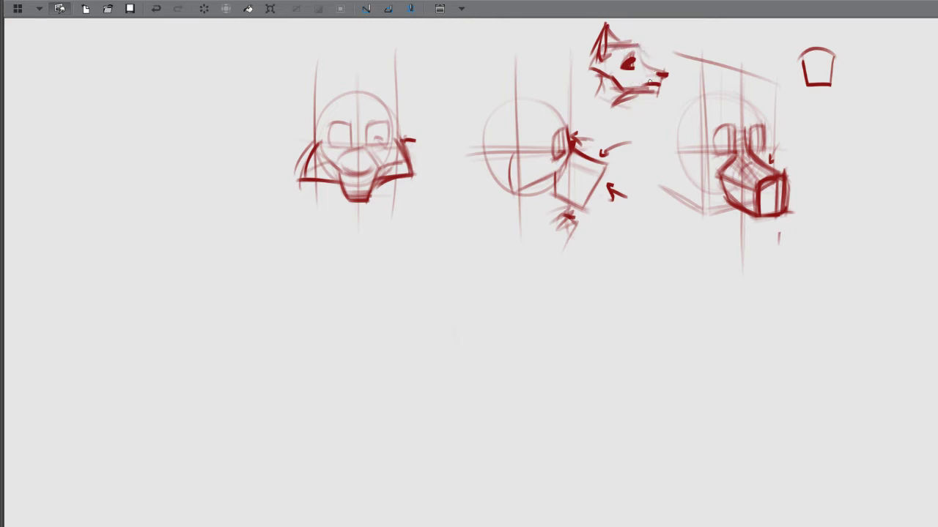
left_click_drag(644, 51, 619, 91)
mouse_move(633, 28)
left_mouse_down()
mouse_move(578, 117)
mouse_move(625, 19)
mouse_move(582, 90)
left_mouse_up()
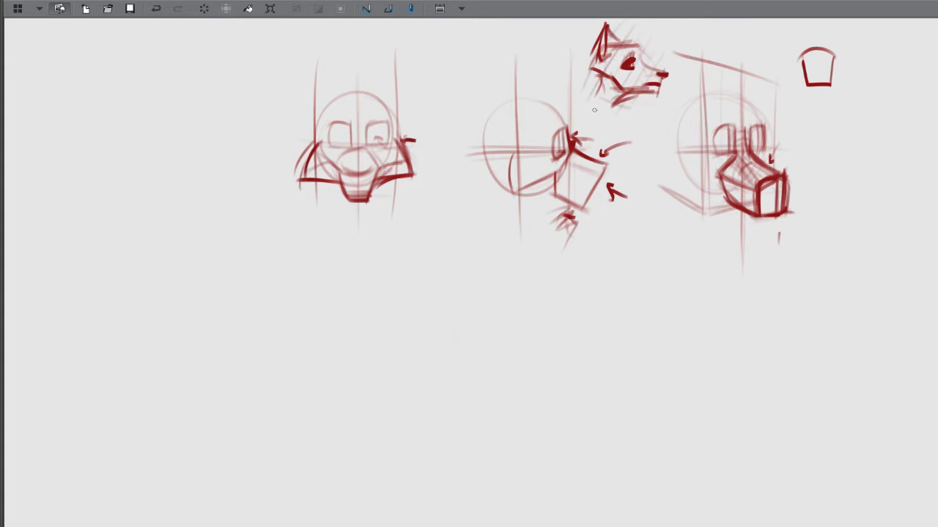
- Darken the side-view eye outline and mark a dot where the cheek's back edge meets the eye line
key("space")
left_click_drag(578, 171, 600, 153)
mouse_move(578, 111)
left_mouse_down()
mouse_move(570, 141)
mouse_move(585, 134)
mouse_move(537, 137)
mouse_move(530, 178)
left_mouse_up()
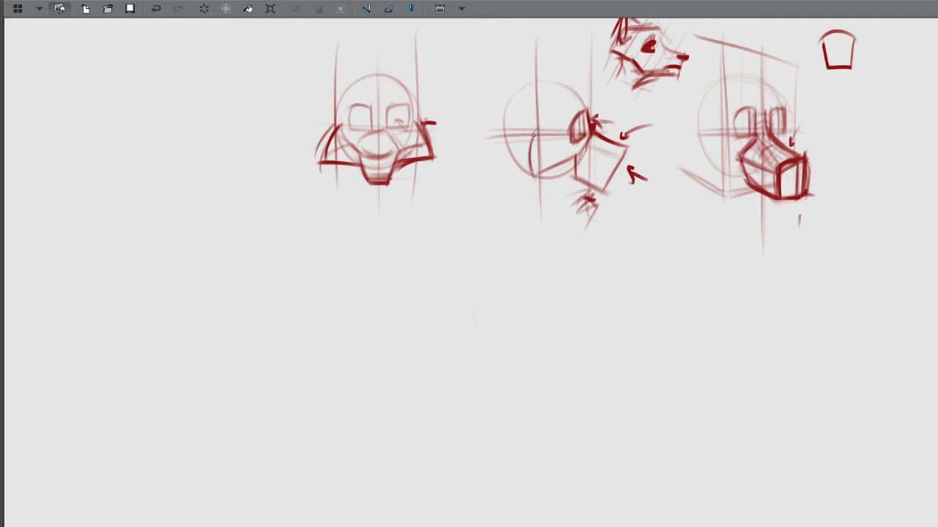
left_click_drag(535, 134, 537, 134)
left_click_drag(808, 176, 803, 185)
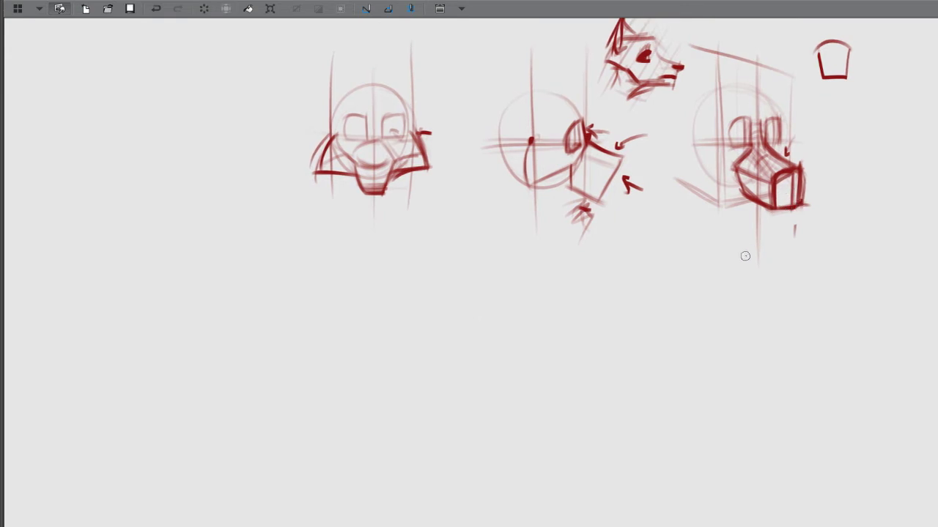
left_click_drag(578, 151, 574, 145)
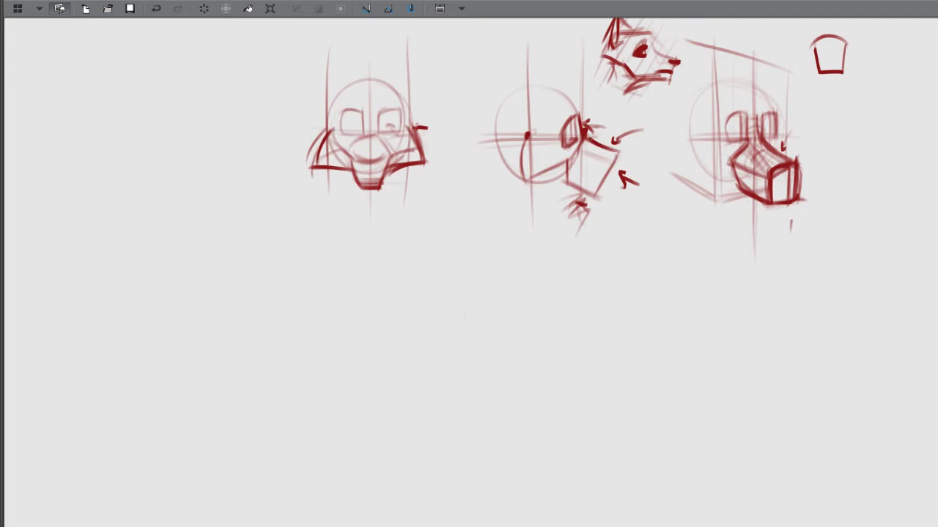
- Draw an angular skull outline over the side-view head with a dot at its back, and a matching peaked skull top on the three-quarter view
mouse_move(583, 128)
left_mouse_down()
mouse_move(576, 100)
mouse_move(541, 72)
left_mouse_up()
mouse_move(584, 109)
left_mouse_down()
mouse_move(548, 71)
mouse_move(492, 100)
left_mouse_up()
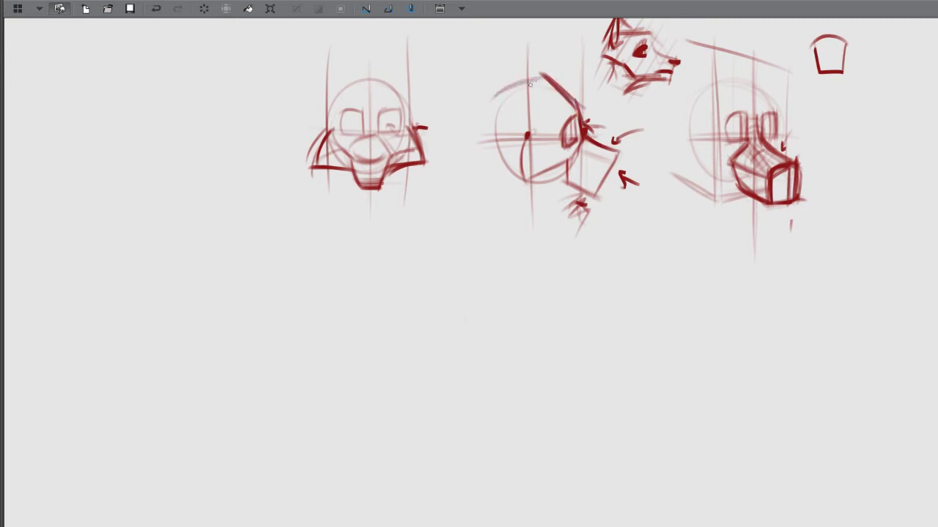
mouse_move(542, 74)
left_mouse_down()
mouse_move(484, 111)
mouse_move(514, 163)
left_mouse_up()
left_click_drag(482, 118, 515, 166)
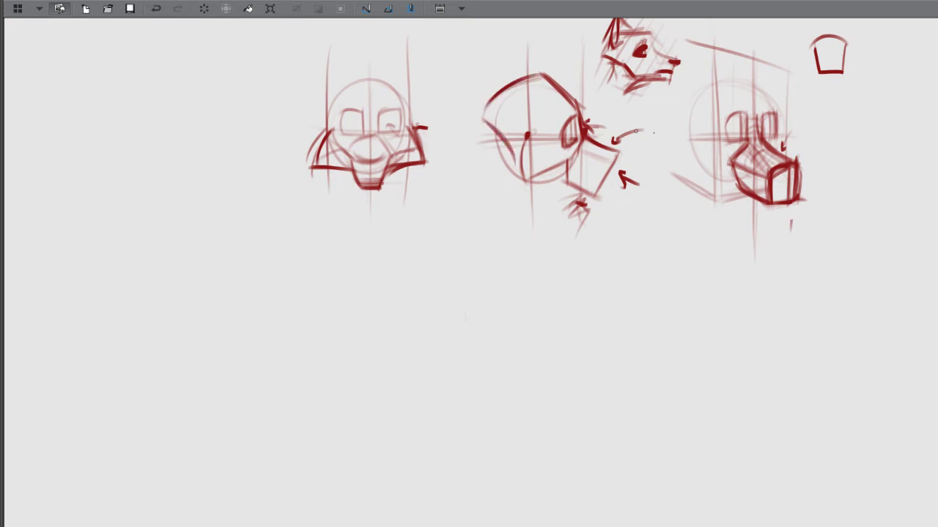
mouse_move(775, 115)
left_mouse_down()
mouse_move(730, 82)
mouse_move(689, 104)
left_mouse_up()
left_click_drag(731, 77, 685, 111)
mouse_move(486, 126)
left_mouse_down()
mouse_move(500, 151)
mouse_move(518, 158)
mouse_move(492, 133)
left_mouse_up()
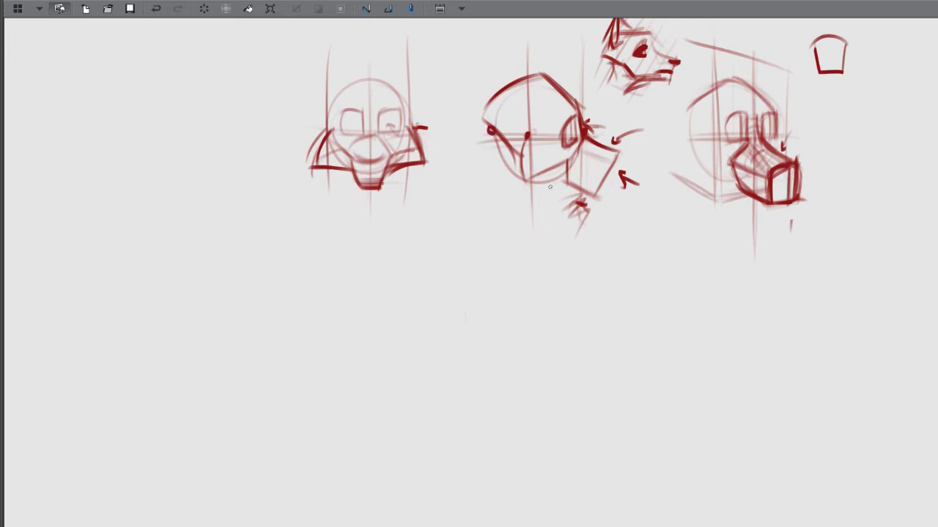
- Draw the lower jaw on the side view beneath the cheek, extending back from the muzzle, and shade the area with hatching
left_click_drag(554, 183, 549, 186)
key("ctrl+z")
left_click(517, 115)
left_click_drag(578, 186, 524, 188)
mouse_move(525, 142)
left_mouse_down()
mouse_move(521, 200)
mouse_move(571, 181)
mouse_move(517, 188)
mouse_move(520, 194)
mouse_move(540, 168)
mouse_move(568, 164)
left_mouse_up()
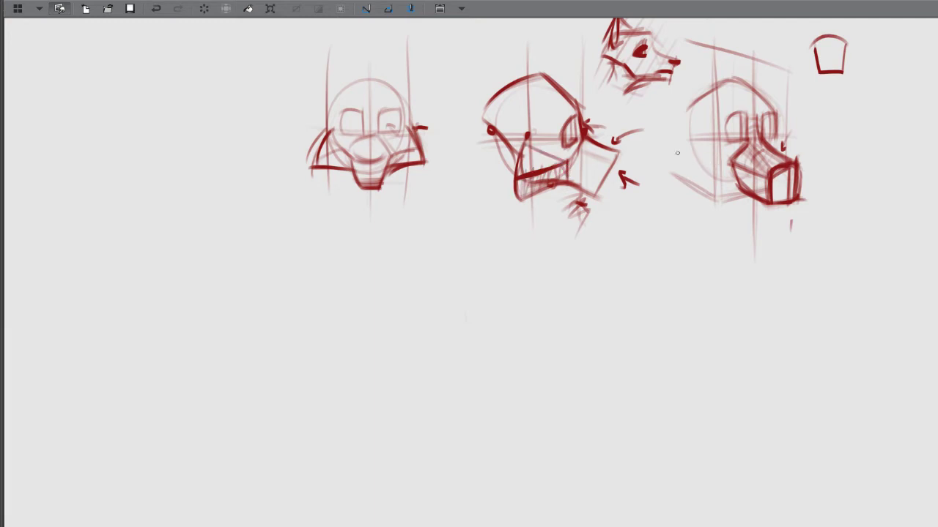
- Draw the flared cheek and the jaw line below it behind the muzzle on the three-quarter head
mouse_move(702, 141)
left_mouse_down()
mouse_move(679, 167)
mouse_move(685, 157)
mouse_move(732, 159)
left_mouse_up()
mouse_move(679, 174)
left_mouse_down()
mouse_move(690, 195)
mouse_move(745, 183)
left_mouse_up()
left_click_drag(687, 191, 774, 204)
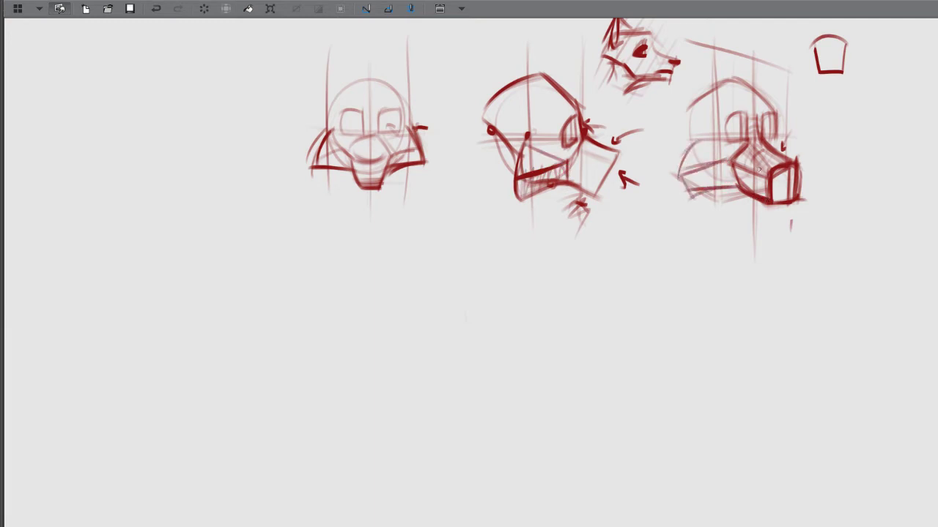
- Erase the boxy muzzle on the three-quarter head and redraw it with a slanted front edge, side plane lines and a dark underside
mouse_move(760, 168)
left_mouse_down()
mouse_move(799, 170)
mouse_move(762, 205)
mouse_move(767, 181)
mouse_move(776, 208)
mouse_move(804, 202)
mouse_move(794, 189)
mouse_move(791, 209)
mouse_move(781, 169)
mouse_move(788, 174)
mouse_move(760, 109)
mouse_move(781, 180)
mouse_move(759, 151)
mouse_move(746, 166)
mouse_move(742, 159)
mouse_move(757, 151)
mouse_move(753, 175)
mouse_move(791, 172)
left_mouse_up()
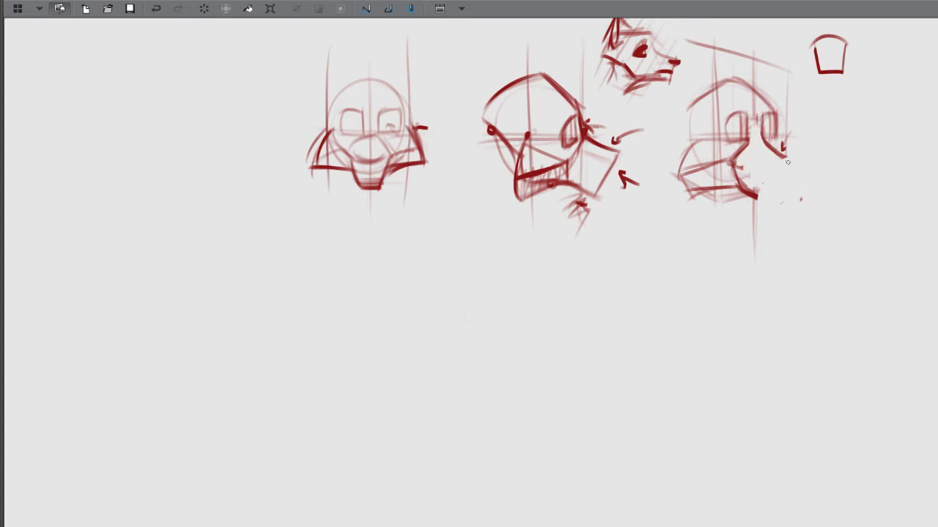
mouse_move(778, 150)
left_mouse_down()
mouse_move(777, 204)
mouse_move(790, 156)
mouse_move(789, 169)
mouse_move(778, 148)
mouse_move(792, 164)
mouse_move(780, 193)
mouse_move(789, 169)
mouse_move(766, 200)
mouse_move(781, 199)
mouse_move(741, 194)
mouse_move(783, 195)
mouse_move(759, 199)
left_mouse_up()
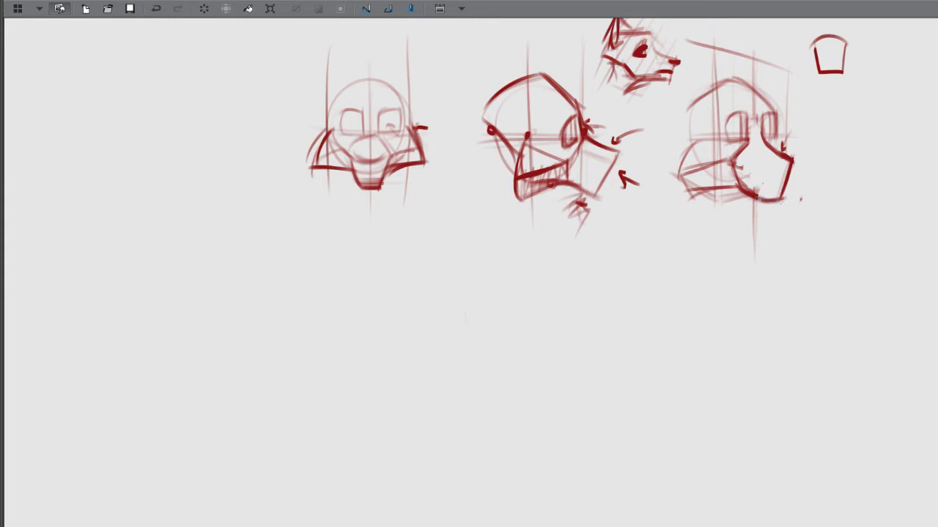
mouse_move(740, 164)
left_mouse_down()
mouse_move(776, 174)
mouse_move(754, 168)
mouse_move(768, 156)
mouse_move(781, 164)
mouse_move(751, 153)
mouse_move(780, 171)
mouse_move(754, 145)
mouse_move(784, 172)
mouse_move(749, 159)
mouse_move(756, 119)
mouse_move(783, 176)
left_mouse_up()
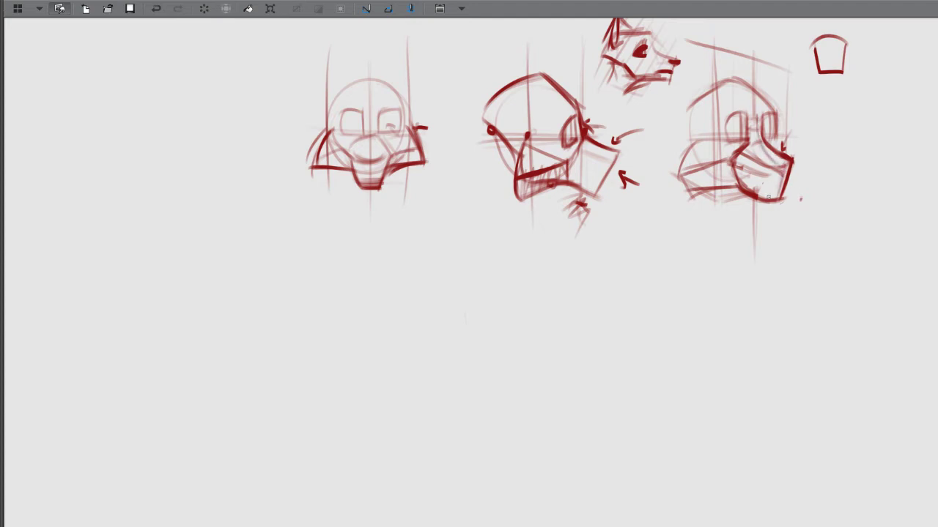
left_click_drag(767, 196, 731, 181)
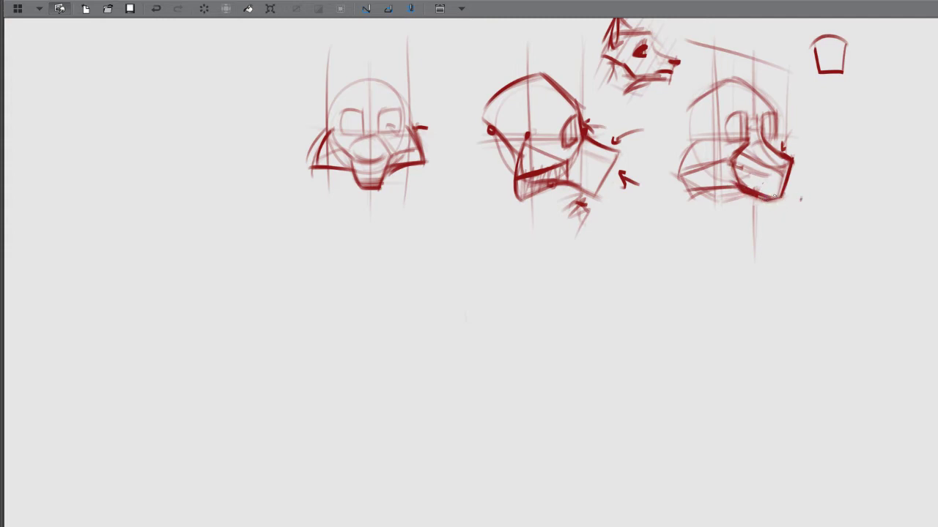
mouse_move(678, 164)
left_mouse_down()
mouse_move(636, 164)
mouse_move(648, 173)
left_mouse_up()
left_click_drag(430, 213, 393, 196)
left_click_drag(394, 206, 388, 192)
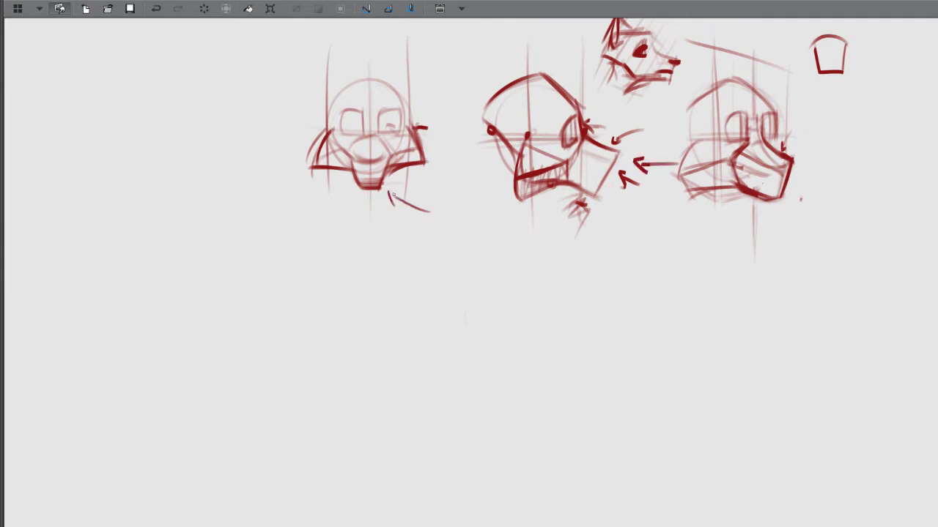
key("ctrl+z")
key("ctrl+z")
key("ctrl+z")
key("ctrl+z")
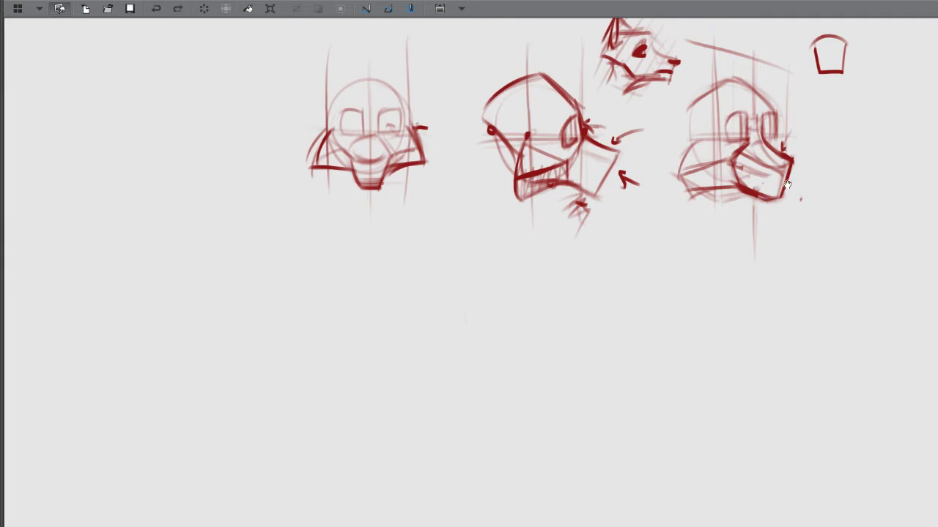
- Flip the canvas view horizontally to check the three head constructions in mirror image
key("m")
left_click_drag(466, 154, 747, 192)
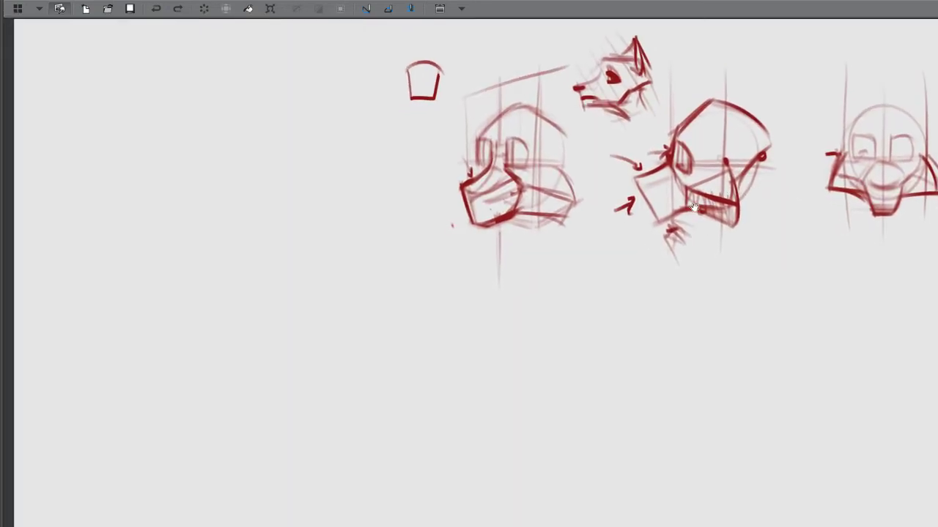
left_click_drag(694, 208, 708, 195)
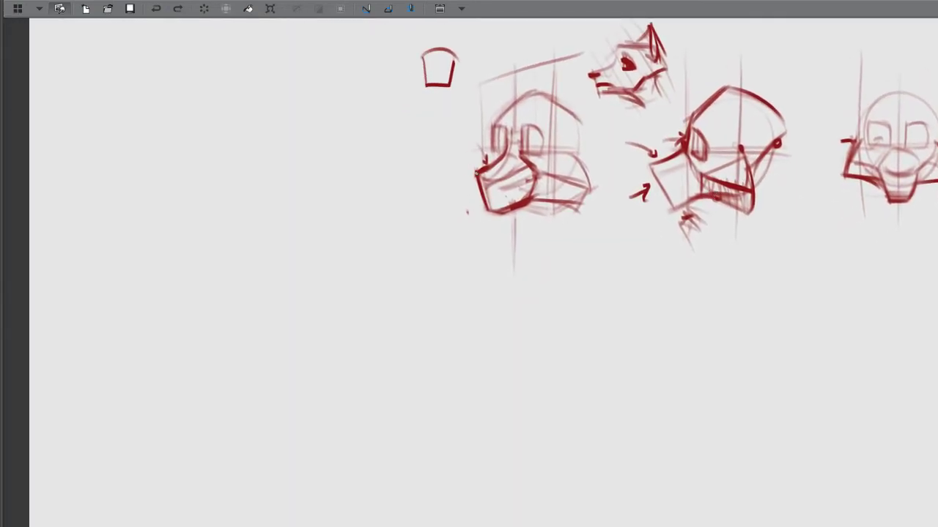
left_click(476, 174)
left_click_drag(537, 181, 524, 187)
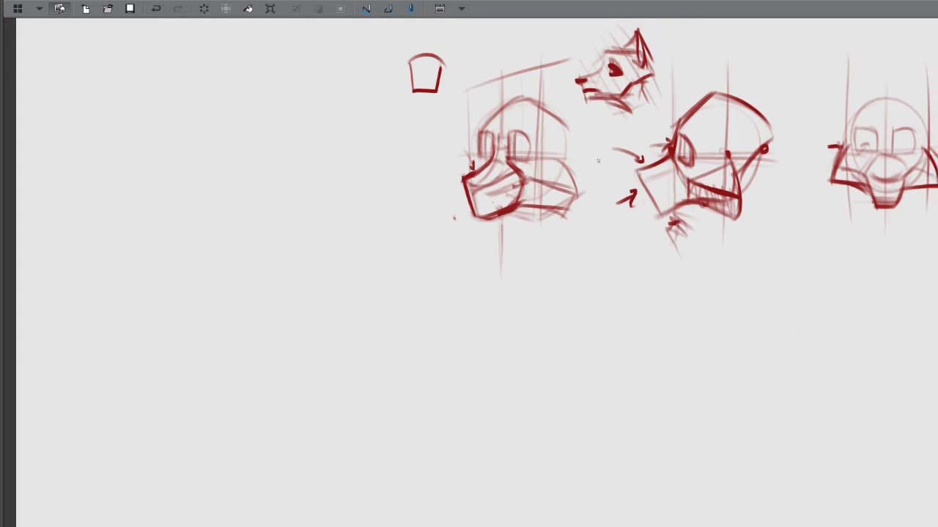
left_click_drag(627, 184, 603, 168)
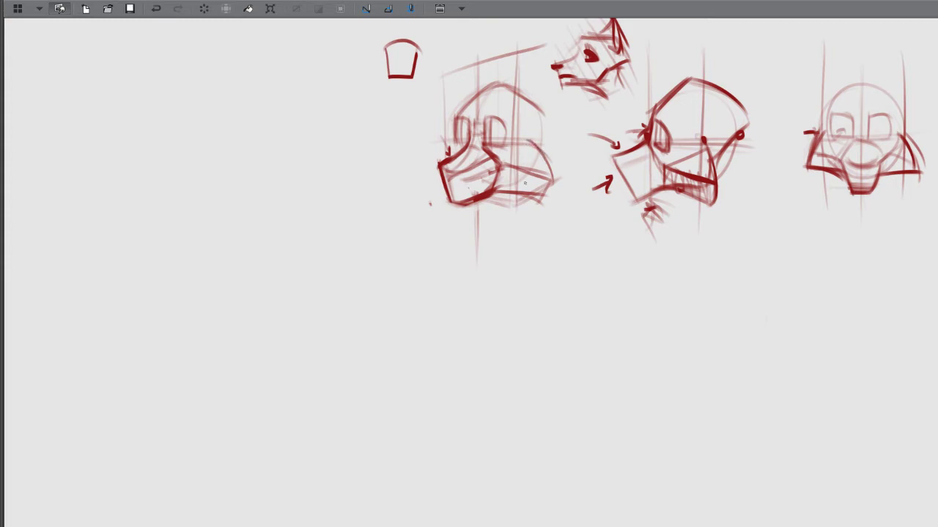
left_click_drag(669, 164, 698, 141)
left_click_drag(772, 168, 746, 175)
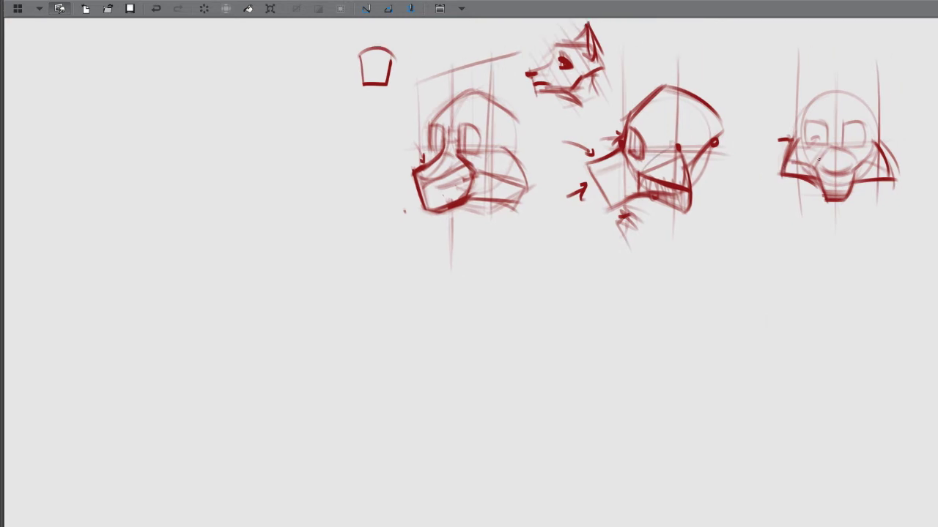
- Draw two pointed ears with inner edges on the front-view head, adding side marks and short fur strokes at their bases
left_click_drag(820, 162, 804, 143)
left_click_drag(874, 145, 855, 166)
left_click_drag(887, 129, 865, 131)
left_click_drag(800, 129, 789, 129)
mouse_move(879, 126)
left_mouse_down()
mouse_move(871, 60)
mouse_move(852, 87)
mouse_move(870, 65)
mouse_move(866, 106)
mouse_move(863, 70)
mouse_move(846, 97)
left_mouse_up()
mouse_move(800, 68)
left_mouse_down()
mouse_move(825, 97)
mouse_move(793, 118)
mouse_move(797, 70)
mouse_move(814, 101)
mouse_move(825, 95)
mouse_move(795, 110)
left_mouse_up()
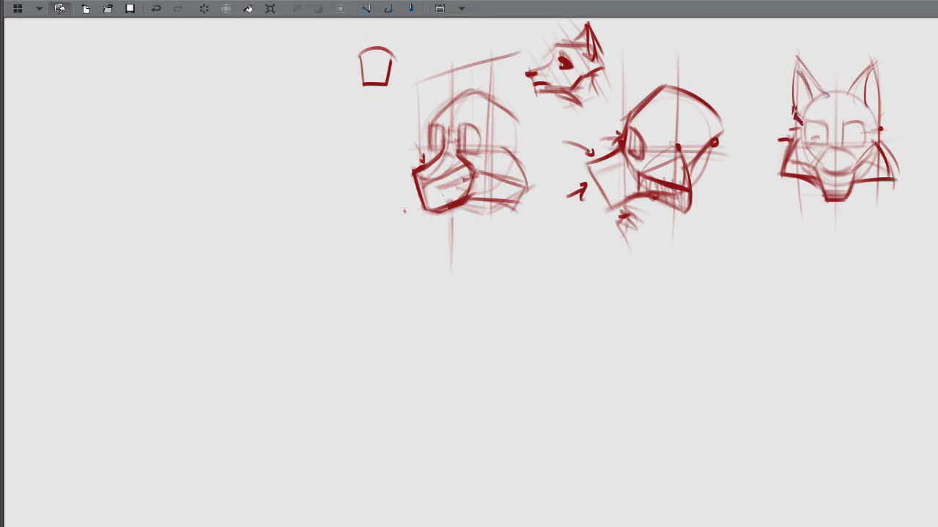
left_click_drag(877, 126, 869, 63)
left_click_drag(875, 105, 871, 85)
left_click_drag(805, 117, 795, 98)
- Draw a large pointed near ear with a fur edge and a lighter far ear on the three-quarter head
left_click_drag(510, 85, 520, 127)
left_click_drag(515, 84, 521, 122)
mouse_move(512, 56)
left_mouse_down()
mouse_move(523, 110)
mouse_move(494, 94)
mouse_move(513, 56)
mouse_move(487, 100)
mouse_move(512, 103)
mouse_move(508, 142)
mouse_move(526, 113)
mouse_move(527, 82)
mouse_move(521, 89)
left_mouse_up()
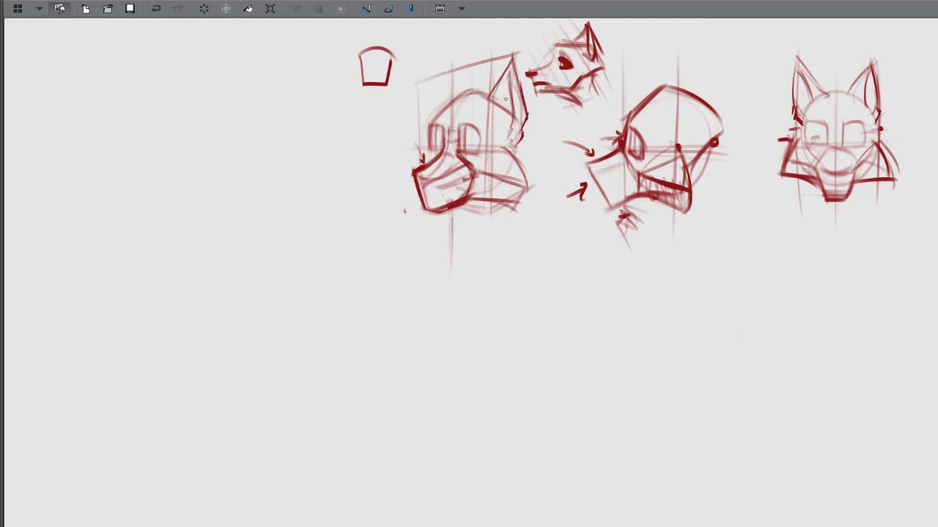
mouse_move(458, 97)
left_mouse_down()
mouse_move(441, 69)
mouse_move(430, 115)
left_mouse_up()
left_click_drag(444, 72, 432, 110)
left_click_drag(524, 121, 509, 129)
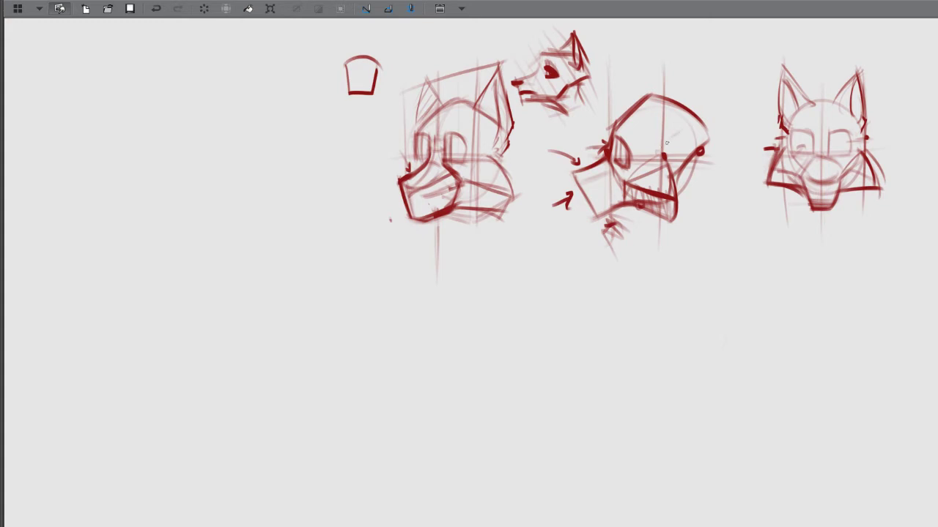
- Draw a tall pointed ear along the side-view head's vertical guideline, with the far ear's edge peeking out in front
left_click_drag(668, 141, 691, 123)
left_click_drag(656, 62, 686, 103)
mouse_move(656, 62)
left_mouse_down()
mouse_move(663, 138)
mouse_move(674, 125)
left_mouse_up()
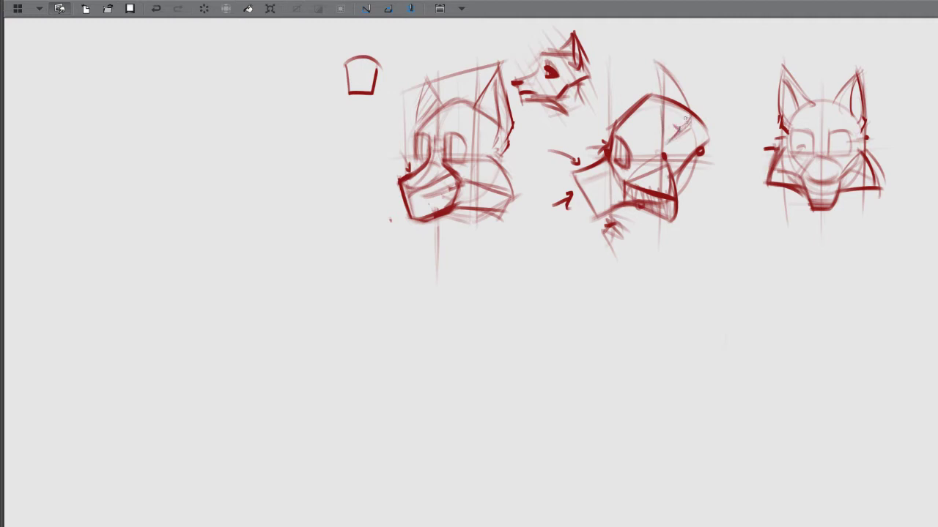
mouse_move(690, 109)
left_mouse_down()
mouse_move(661, 66)
mouse_move(664, 116)
left_mouse_up()
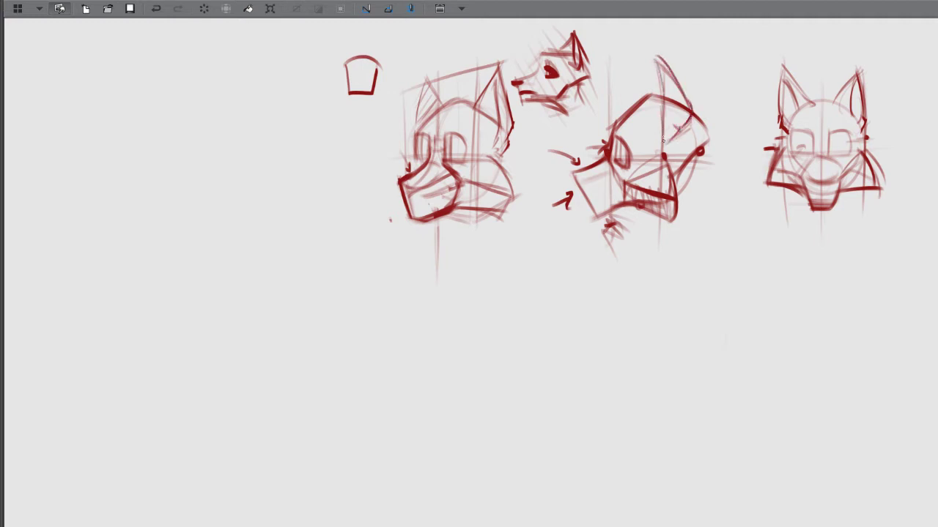
left_click_drag(658, 62, 665, 150)
left_click_drag(656, 89, 665, 153)
left_click_drag(660, 96, 661, 123)
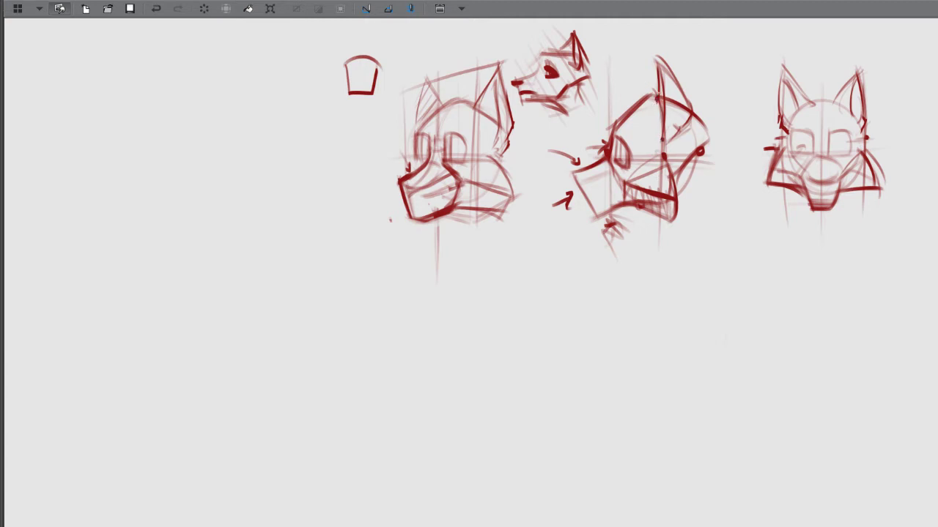
mouse_move(649, 72)
left_mouse_down()
mouse_move(653, 95)
mouse_move(654, 79)
left_mouse_up()
left_click_drag(753, 200, 700, 222)
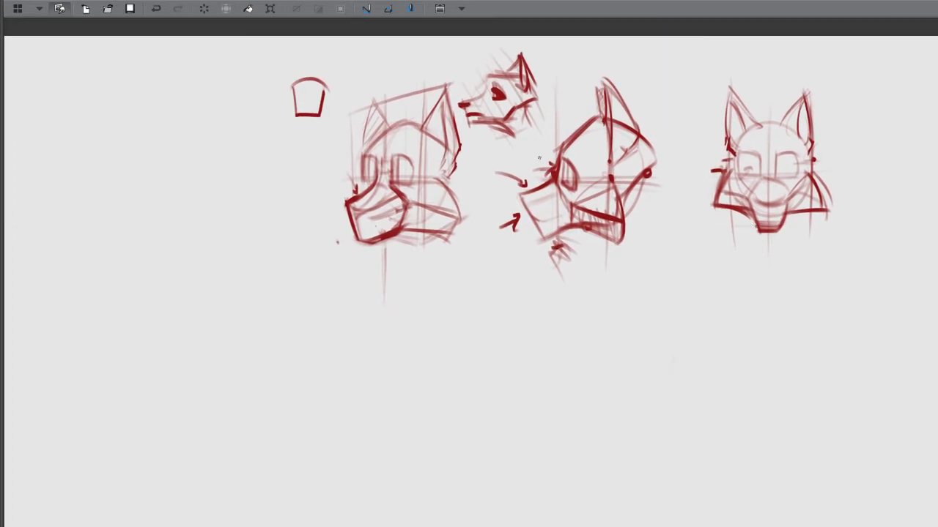
left_click_drag(852, 210, 707, 191)
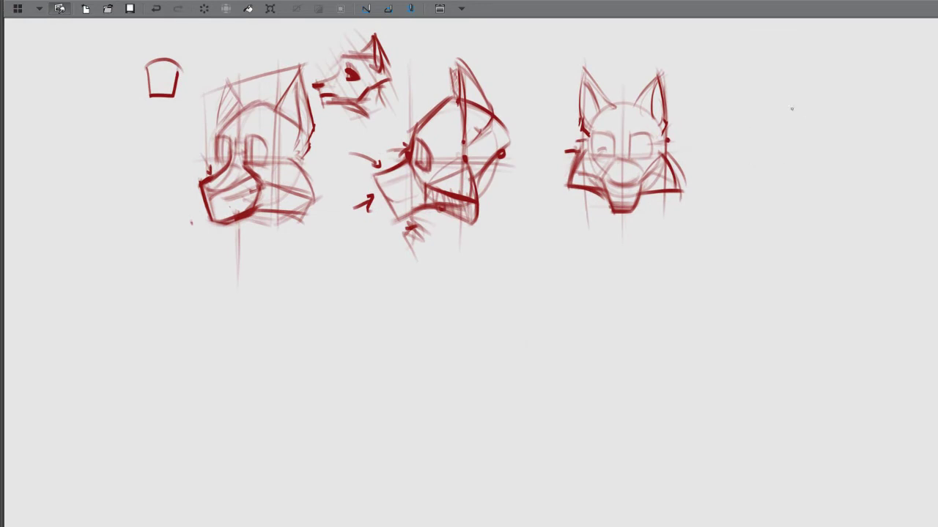
mouse_move(763, 148)
left_mouse_down()
mouse_move(789, 91)
mouse_move(831, 89)
left_mouse_up()
left_click_drag(760, 144, 818, 155)
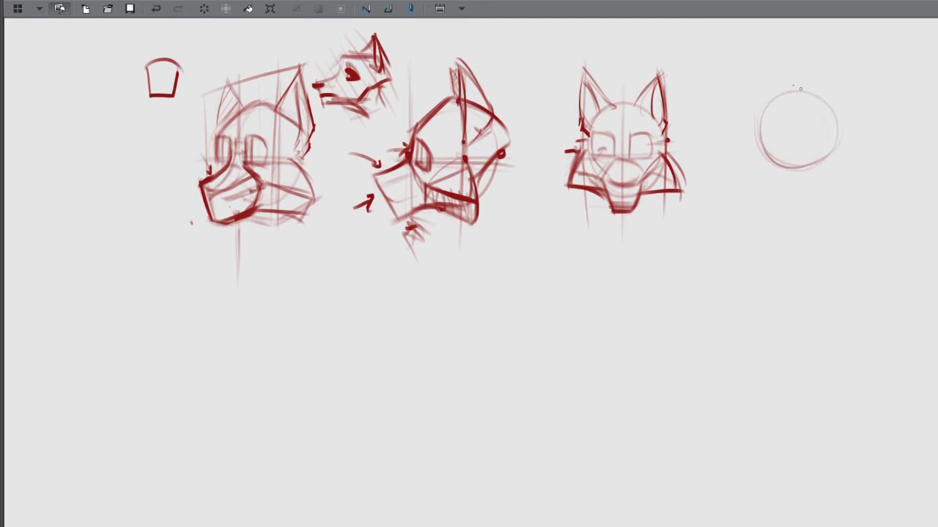
mouse_move(760, 146)
left_mouse_down()
mouse_move(824, 116)
mouse_move(769, 166)
left_mouse_up()
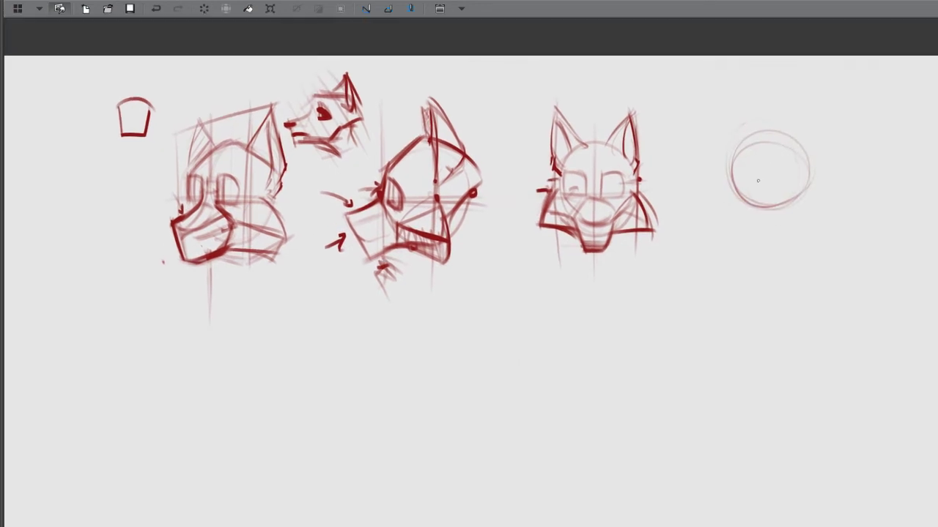
key("ctrl+z")
key("ctrl+z")
mouse_move(747, 227)
left_mouse_down()
mouse_move(810, 157)
mouse_move(744, 223)
left_mouse_up()
key("ctrl+z")
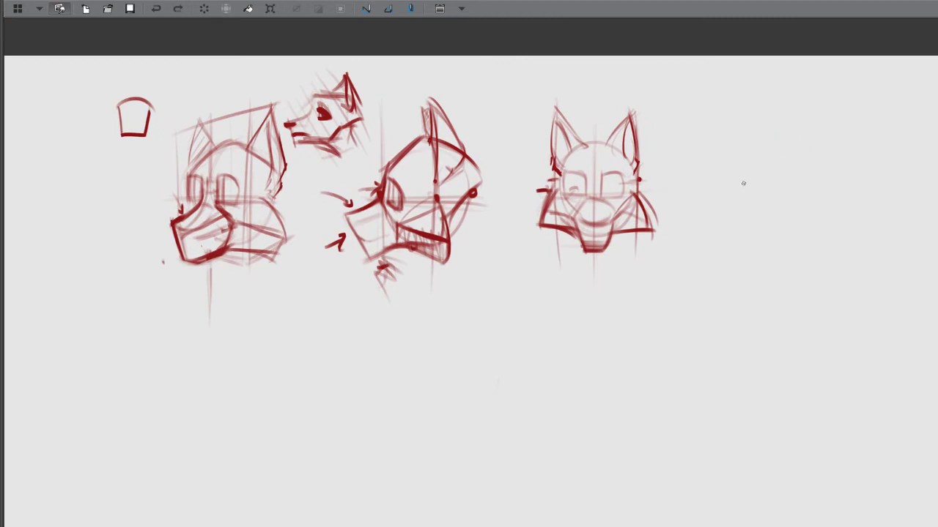
- Draw a new head circle beside the front view with crossing vertical and horizontal guidelines and a dot near its centre
mouse_move(806, 163)
left_mouse_down()
mouse_move(723, 198)
mouse_move(755, 130)
mouse_move(783, 218)
mouse_move(710, 180)
left_mouse_up()
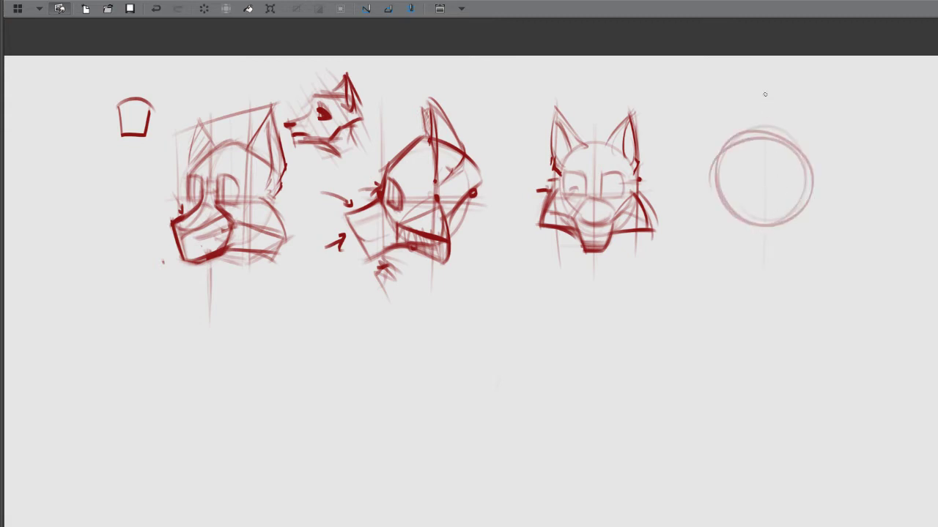
left_click_drag(764, 99, 762, 269)
mouse_move(707, 185)
left_mouse_down()
mouse_move(854, 187)
mouse_move(721, 186)
mouse_move(763, 175)
left_mouse_up()
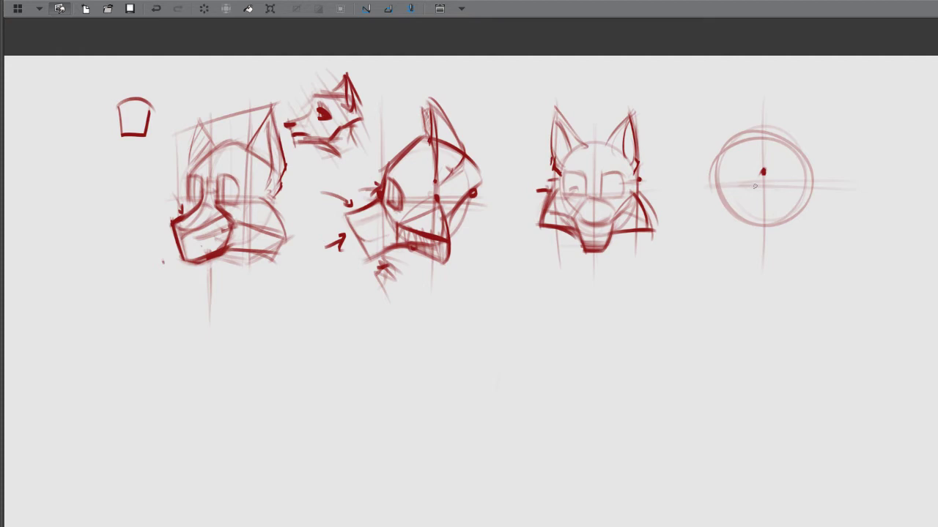
- Draw a muzzle wedge from the centre dot of the new head circle down to a small circle below it
left_click_drag(762, 174, 741, 216)
left_click_drag(766, 174, 783, 222)
left_click_drag(773, 190, 784, 229)
mouse_move(763, 175)
left_mouse_down()
mouse_move(785, 241)
mouse_move(741, 204)
mouse_move(745, 242)
mouse_move(757, 258)
mouse_move(764, 223)
mouse_move(813, 270)
left_mouse_up()
mouse_move(804, 235)
left_mouse_down()
mouse_move(821, 233)
mouse_move(798, 236)
left_mouse_up()
mouse_move(841, 179)
left_mouse_down()
mouse_move(841, 225)
mouse_move(854, 180)
mouse_move(844, 168)
mouse_move(835, 189)
left_mouse_up()
mouse_move(838, 182)
left_mouse_down()
mouse_move(842, 173)
mouse_move(855, 191)
mouse_move(840, 192)
left_mouse_up()
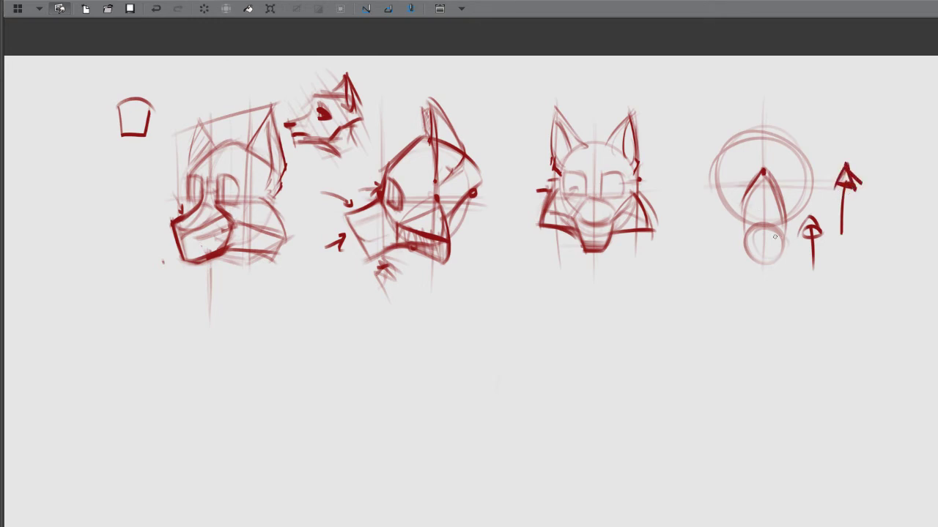
key("ctrl+z")
key("ctrl+z")
key("ctrl+z")
key("ctrl+z")
key("ctrl+z")
key("ctrl+z")
key("ctrl+z")
key("ctrl+z")
key("ctrl+z")
key("ctrl+z")
key("ctrl+z")
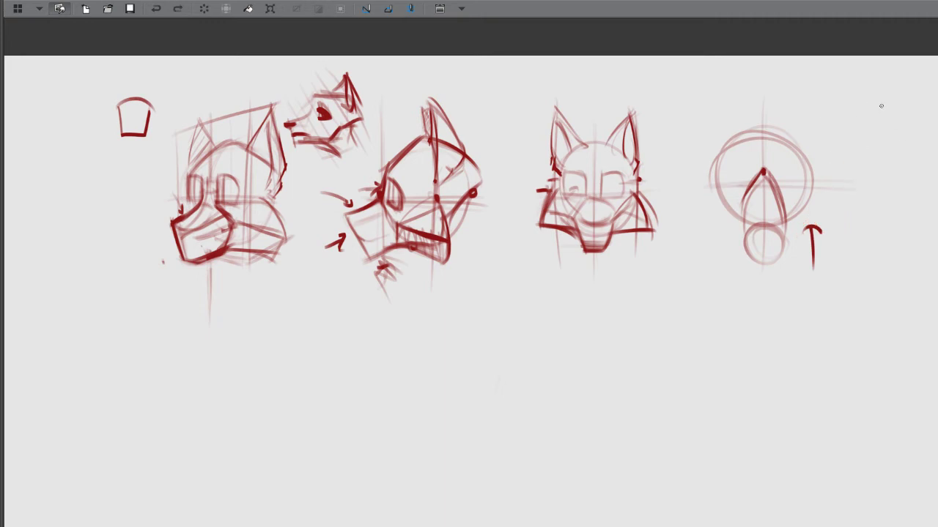
- Draw a small spiral circle beside the new head with one horizontal and one slanted arrow pointing at it
mouse_move(881, 108)
left_mouse_down()
mouse_move(888, 103)
mouse_move(844, 108)
left_mouse_up()
mouse_move(878, 140)
left_mouse_down()
mouse_move(879, 168)
mouse_move(877, 137)
mouse_move(886, 140)
mouse_move(851, 104)
left_mouse_up()
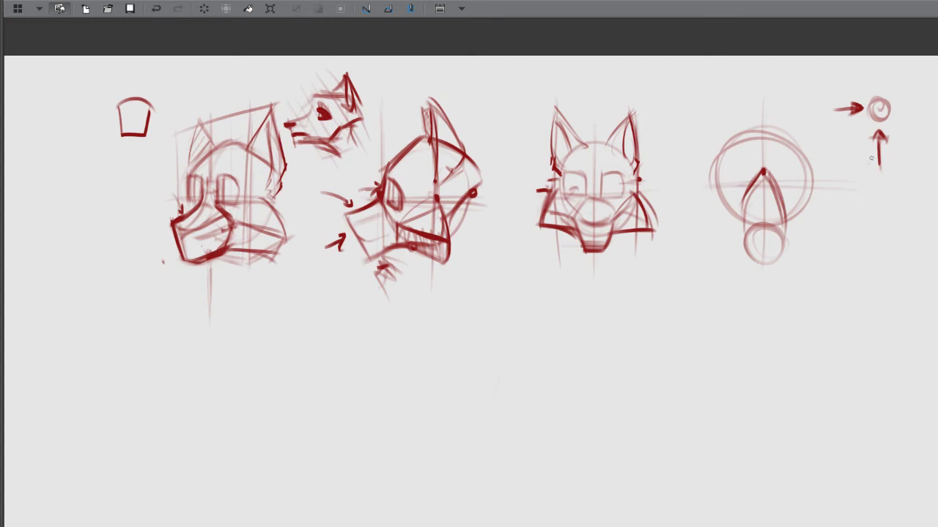
mouse_move(879, 179)
left_mouse_down()
mouse_move(876, 136)
mouse_move(872, 161)
mouse_move(860, 157)
mouse_move(864, 134)
mouse_move(869, 165)
left_mouse_up()
- Darken the muzzle sides and its end oval on the new head, and reinforce the skull outline around the circle
mouse_move(744, 230)
left_mouse_down()
mouse_move(743, 255)
mouse_move(735, 193)
mouse_move(788, 201)
mouse_move(787, 232)
mouse_move(791, 198)
mouse_move(790, 245)
mouse_move(781, 220)
mouse_move(782, 252)
mouse_move(771, 259)
mouse_move(748, 234)
mouse_move(792, 242)
mouse_move(762, 254)
mouse_move(745, 226)
left_mouse_up()
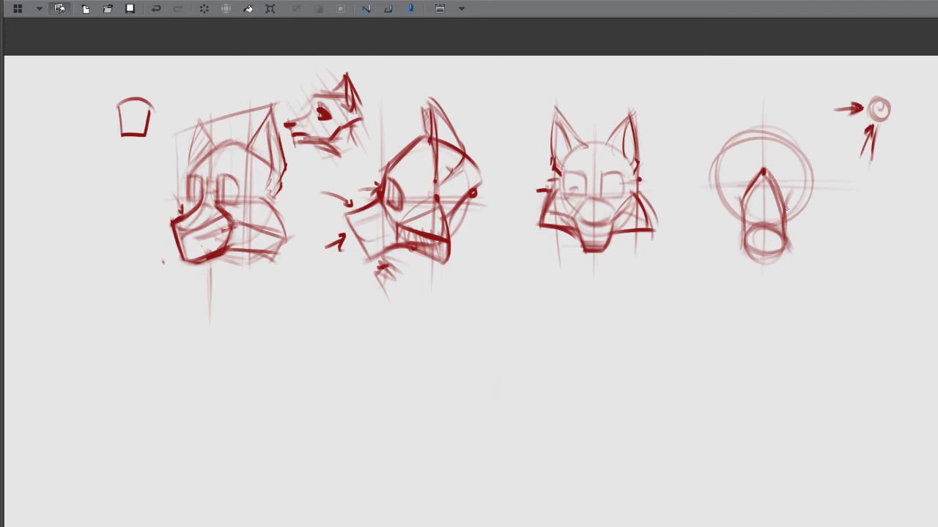
left_click_drag(777, 180, 804, 201)
left_click_drag(749, 186, 734, 198)
mouse_move(810, 192)
left_mouse_down()
mouse_move(777, 130)
mouse_move(796, 140)
mouse_move(750, 141)
mouse_move(761, 123)
mouse_move(749, 149)
mouse_move(716, 159)
mouse_move(722, 146)
mouse_move(723, 169)
mouse_move(739, 219)
left_mouse_up()
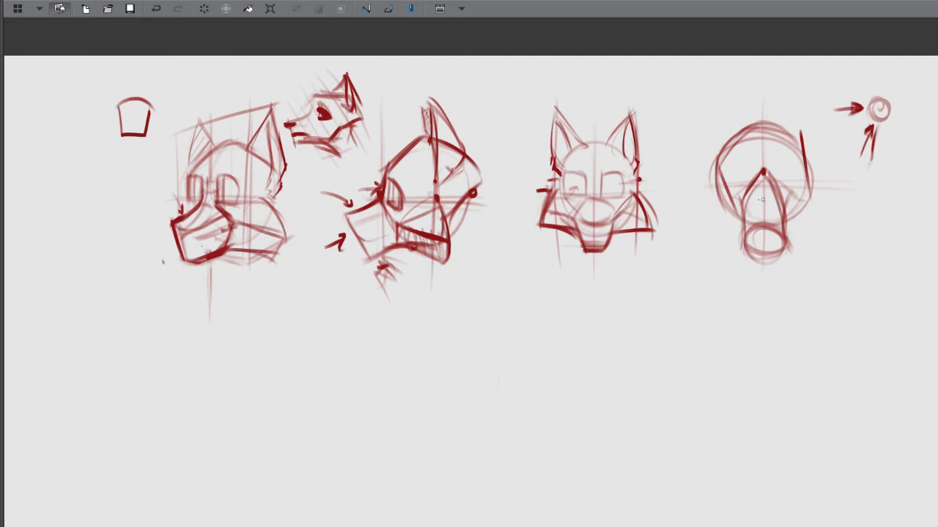
- Draw pointed cheek tufts on both sides of the new head and hatch the areas beside the muzzle
left_click_drag(720, 176, 724, 198)
mouse_move(806, 169)
left_mouse_down()
mouse_move(829, 214)
mouse_move(793, 220)
mouse_move(793, 198)
mouse_move(785, 210)
mouse_move(804, 213)
left_mouse_up()
mouse_move(718, 200)
left_mouse_down()
mouse_move(706, 211)
mouse_move(712, 224)
mouse_move(721, 200)
mouse_move(738, 207)
mouse_move(708, 218)
mouse_move(703, 210)
left_mouse_up()
left_click_drag(724, 176, 704, 219)
left_click_drag(729, 156, 720, 177)
left_click_drag(734, 139, 722, 167)
- Draw two pointed ears with curved bases on top of the new head
mouse_move(785, 133)
left_mouse_down()
mouse_move(803, 165)
mouse_move(806, 128)
left_mouse_up()
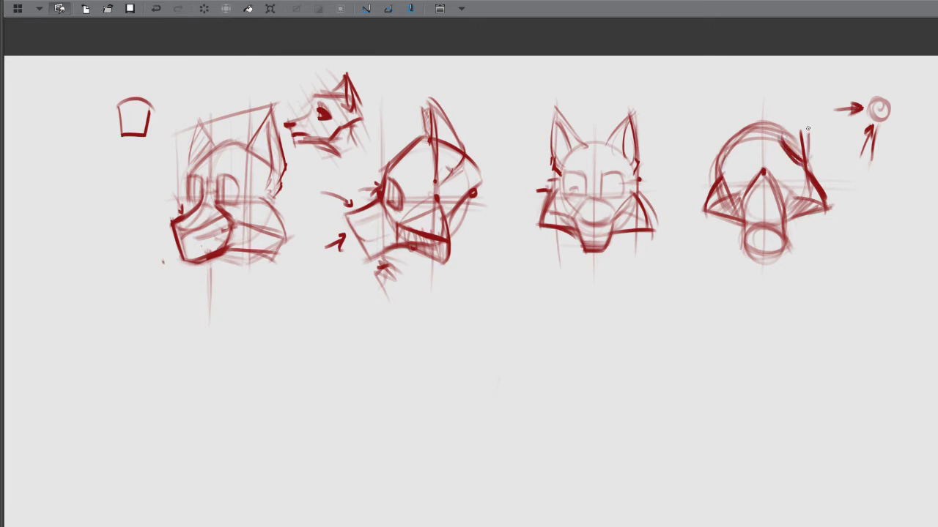
mouse_move(806, 161)
left_mouse_down()
mouse_move(805, 101)
mouse_move(775, 141)
mouse_move(737, 95)
left_mouse_up()
mouse_move(752, 139)
left_mouse_down()
mouse_move(730, 99)
mouse_move(735, 88)
mouse_move(720, 154)
left_mouse_up()
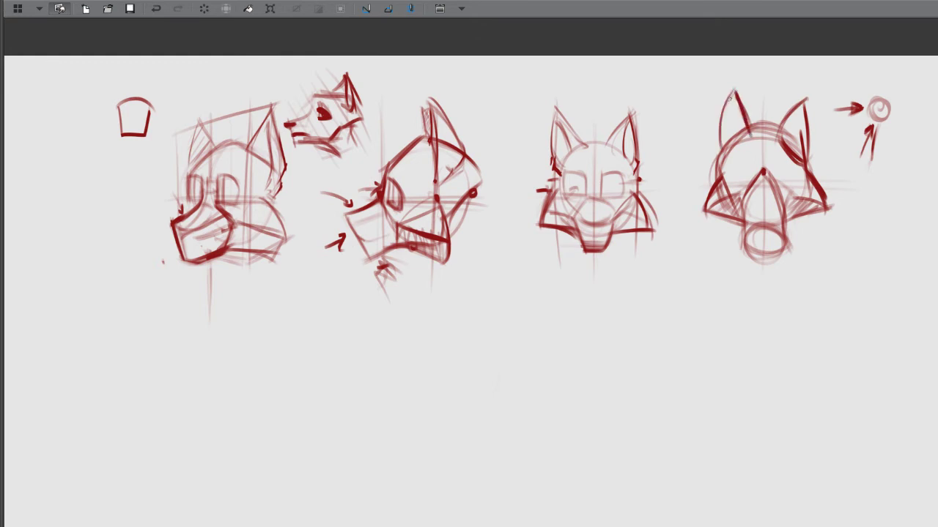
left_click_drag(728, 96, 721, 155)
mouse_move(726, 150)
left_mouse_down()
mouse_move(748, 139)
mouse_move(752, 119)
mouse_move(756, 133)
left_mouse_up()
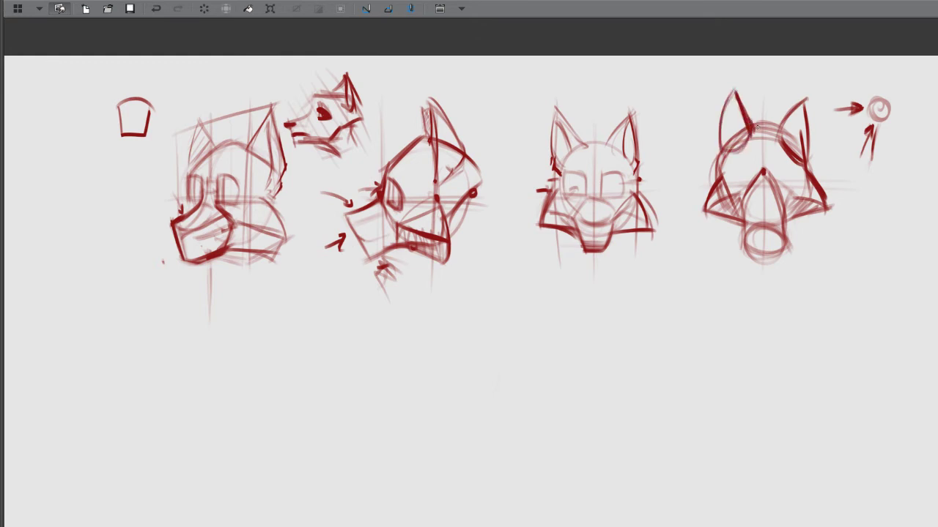
- Darken the ear outlines on the new head and shade the inside of both ears with hatching
mouse_move(737, 91)
left_mouse_down()
mouse_move(752, 134)
mouse_move(718, 151)
mouse_move(746, 116)
mouse_move(728, 112)
mouse_move(727, 96)
mouse_move(720, 126)
left_mouse_up()
left_click_drag(719, 131, 716, 145)
left_click_drag(725, 107, 717, 161)
left_click_drag(789, 153, 806, 169)
mouse_move(802, 104)
left_mouse_down()
mouse_move(809, 162)
mouse_move(794, 114)
mouse_move(785, 126)
left_mouse_up()
mouse_move(806, 101)
left_mouse_down()
mouse_move(780, 136)
mouse_move(793, 116)
left_mouse_up()
left_click_drag(787, 119, 784, 143)
left_click_drag(798, 123, 789, 139)
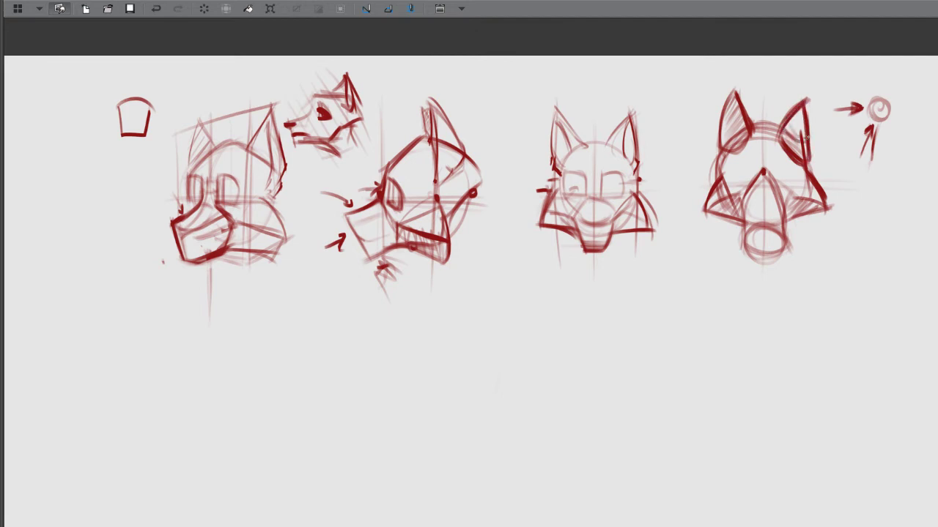
- Thicken the ear edges, reinforce the skull curve between the ears and add light strokes beside the muzzle
mouse_move(728, 127)
left_mouse_down()
mouse_move(744, 137)
mouse_move(724, 139)
left_mouse_up()
mouse_move(801, 128)
left_mouse_down()
mouse_move(784, 146)
mouse_move(808, 165)
left_mouse_up()
left_click_drag(806, 96, 810, 122)
left_click_drag(798, 107, 805, 97)
left_click_drag(784, 129, 754, 127)
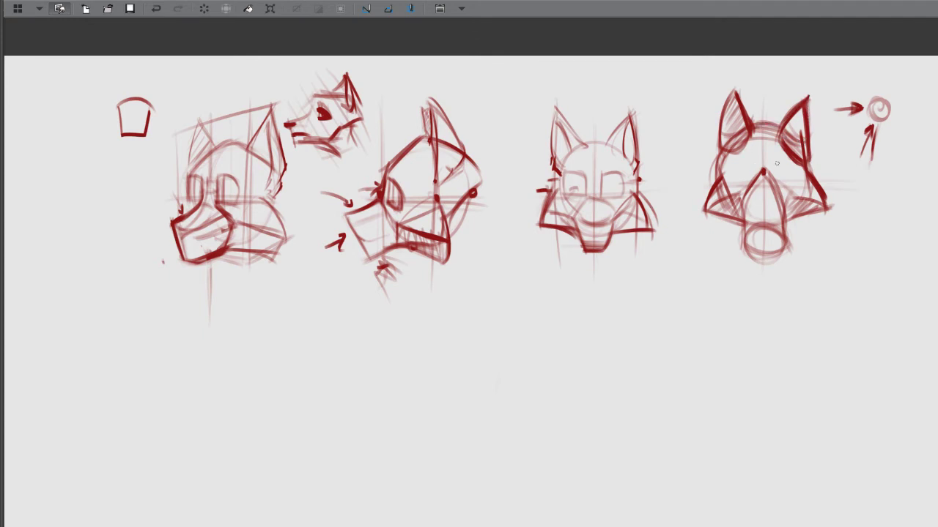
mouse_move(772, 167)
left_mouse_down()
mouse_move(769, 176)
mouse_move(793, 184)
mouse_move(737, 187)
left_mouse_up()
- Draw a long horizontal line under the row of heads and a vertical line beyond its far end
left_click_drag(727, 225, 796, 241)
scroll(694, 262, "down", 4)
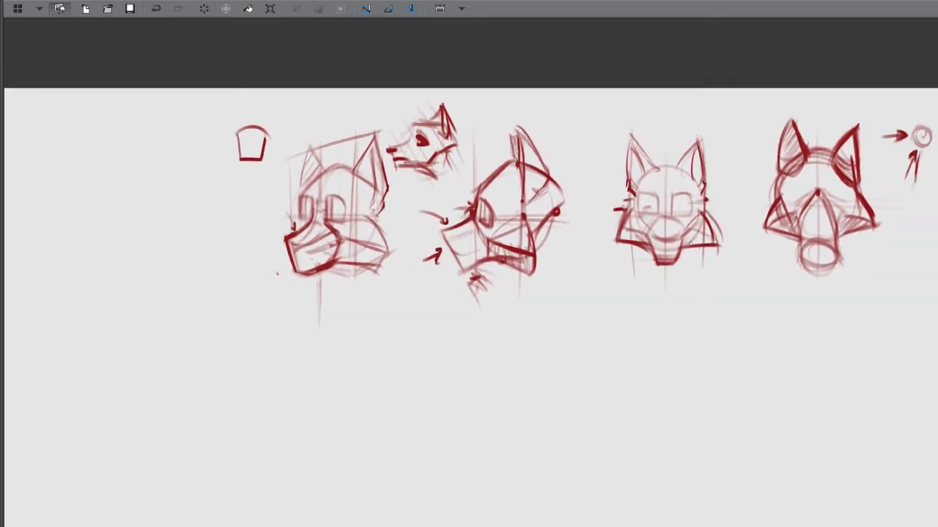
left_click_drag(719, 301, 673, 215)
left_click_drag(279, 192, 832, 200)
left_click_drag(853, 50, 849, 197)
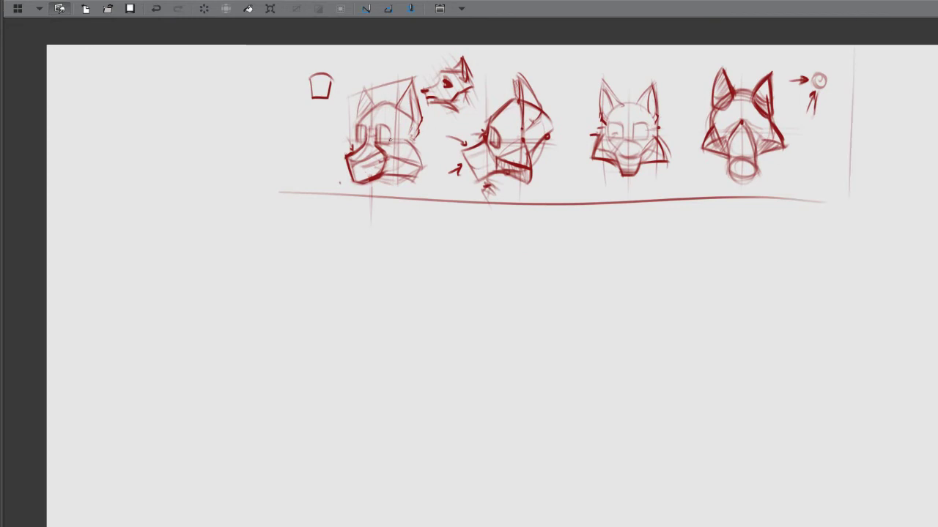
left_click_drag(392, 142, 374, 143)
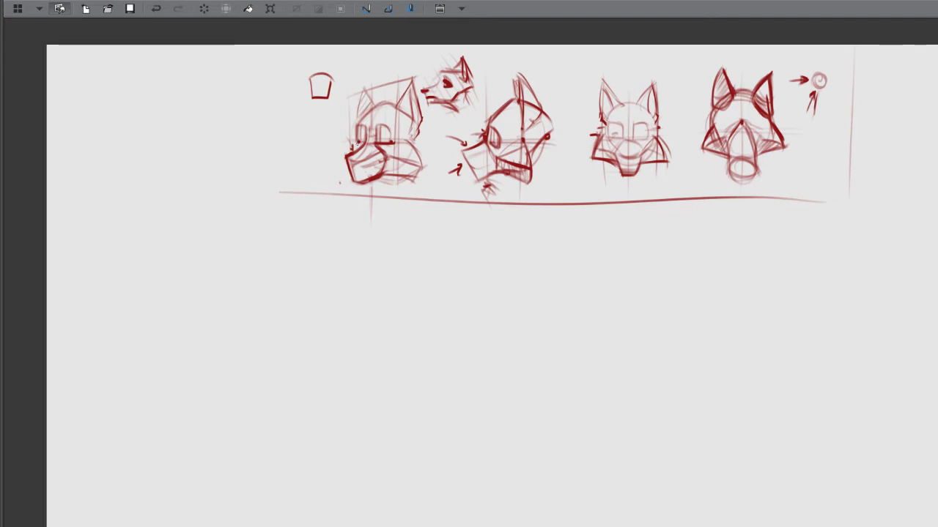
left_click_drag(434, 124, 424, 114)
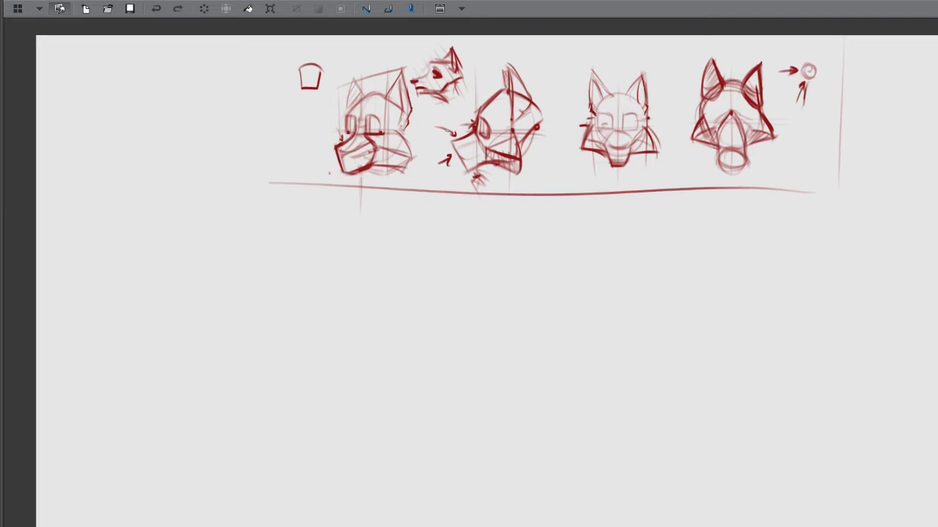
key("ctrl+z")
key("ctrl+z")
- Add a dark oval at the muzzle tip of the newest head and curved contour lines along the muzzle
mouse_move(446, 151)
left_mouse_down()
mouse_move(434, 157)
mouse_move(463, 155)
mouse_move(463, 144)
left_mouse_up()
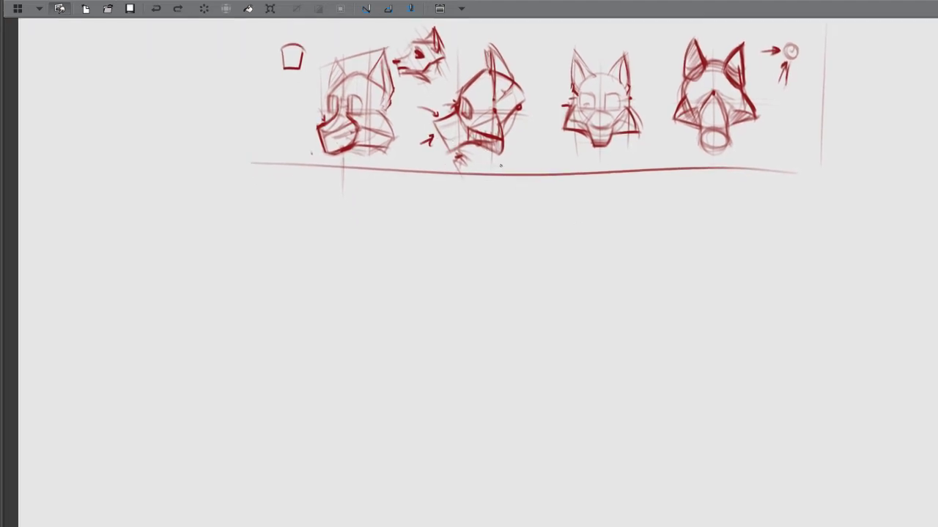
mouse_move(700, 114)
left_mouse_down()
mouse_move(697, 142)
mouse_move(725, 136)
mouse_move(697, 144)
mouse_move(715, 139)
mouse_move(706, 134)
left_mouse_up()
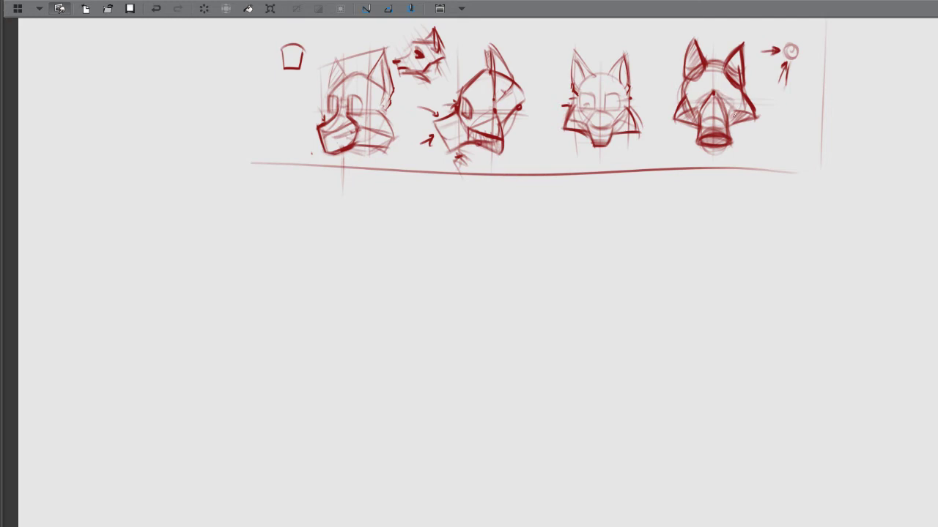
left_click_drag(723, 119, 699, 141)
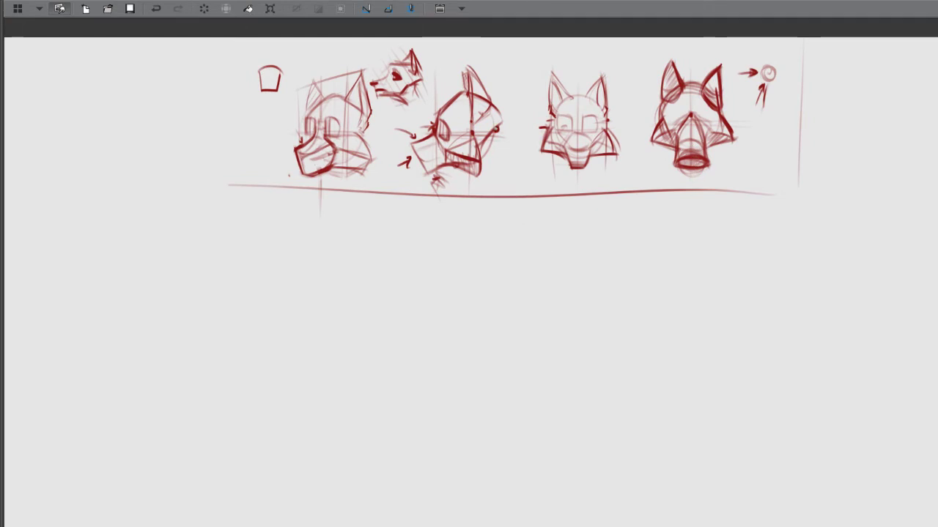
- Draw a thick neck ruff on the side-view head, curving from the back of the skull to a point below the jaw
mouse_move(495, 133)
left_mouse_down()
mouse_move(490, 164)
mouse_move(503, 179)
left_mouse_up()
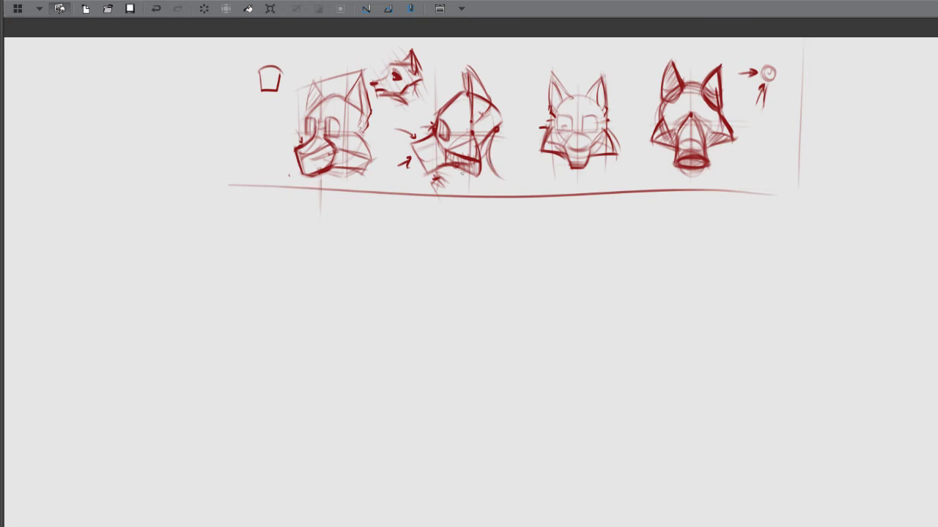
mouse_move(442, 166)
left_mouse_down()
mouse_move(469, 192)
mouse_move(485, 174)
mouse_move(472, 193)
left_mouse_up()
left_click_drag(482, 177, 474, 194)
mouse_move(485, 142)
left_mouse_down()
mouse_move(494, 172)
mouse_move(487, 163)
mouse_move(471, 194)
left_mouse_up()
left_click_drag(442, 165, 469, 189)
mouse_move(496, 141)
left_mouse_down()
mouse_move(479, 179)
mouse_move(491, 163)
left_mouse_up()
mouse_move(497, 128)
left_mouse_down()
mouse_move(490, 136)
mouse_move(491, 108)
mouse_move(492, 120)
left_mouse_up()
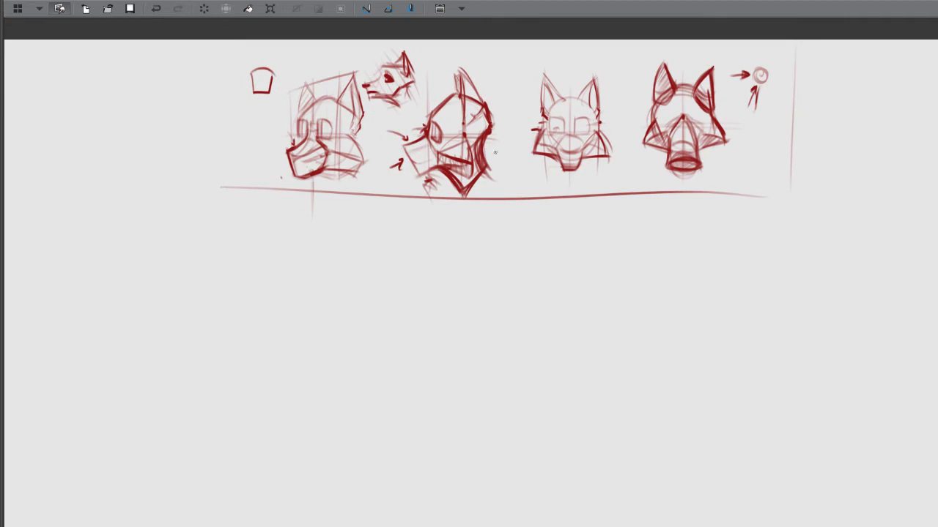
- Draw a neck with V-shaped inner lines and a rounded base below the front-view head's jaw
scroll(519, 157, "down", 1)
mouse_move(587, 152)
left_mouse_down()
mouse_move(563, 160)
mouse_move(584, 162)
mouse_move(590, 147)
mouse_move(579, 176)
mouse_move(552, 154)
mouse_move(553, 171)
mouse_move(550, 157)
mouse_move(569, 186)
mouse_move(582, 171)
mouse_move(587, 179)
mouse_move(582, 150)
mouse_move(582, 181)
mouse_move(553, 155)
mouse_move(552, 180)
left_mouse_up()
left_click_drag(547, 172, 567, 192)
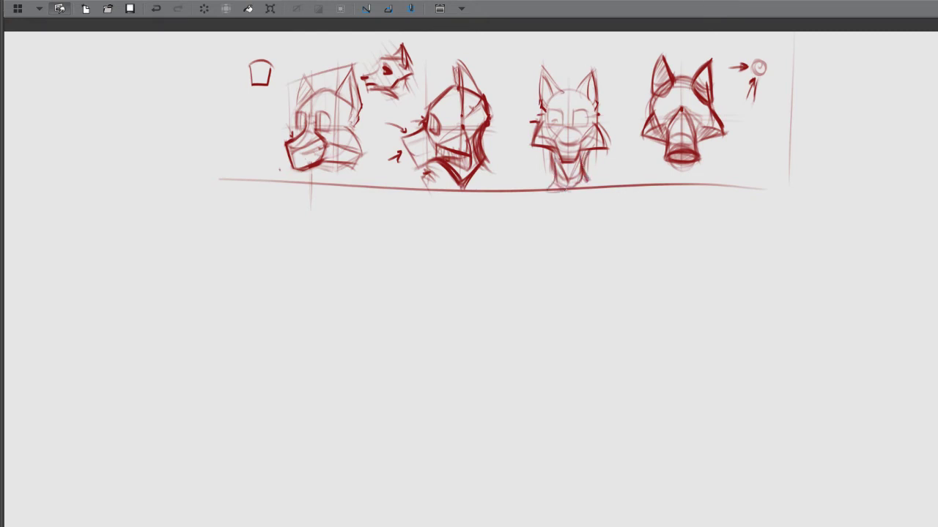
- Draw curved neck lines below the jaw and cheek of the three-quarter head
mouse_move(329, 174)
left_mouse_down()
mouse_move(461, 202)
mouse_move(432, 224)
left_mouse_up()
mouse_move(458, 195)
left_mouse_down()
mouse_move(441, 223)
mouse_move(461, 199)
mouse_move(426, 211)
left_mouse_up()
left_click_drag(608, 258, 594, 218)
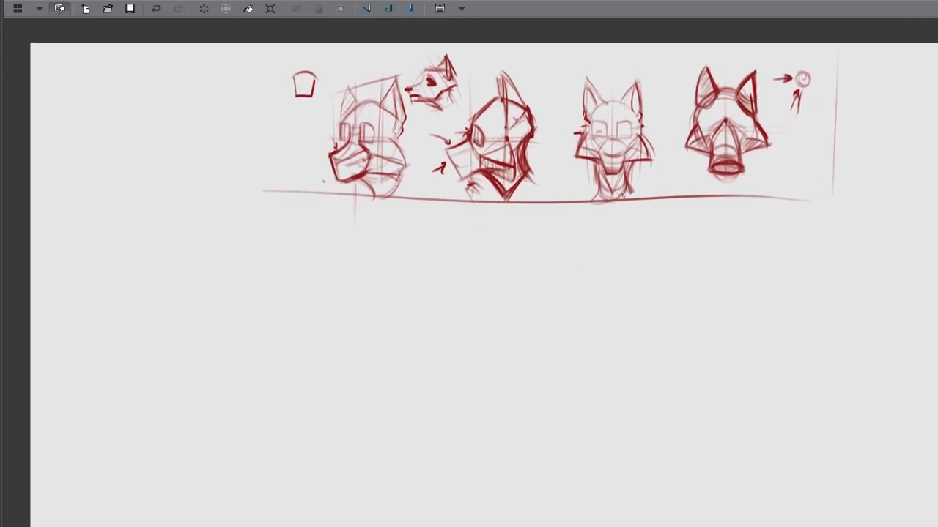
left_click_drag(737, 306, 728, 268)
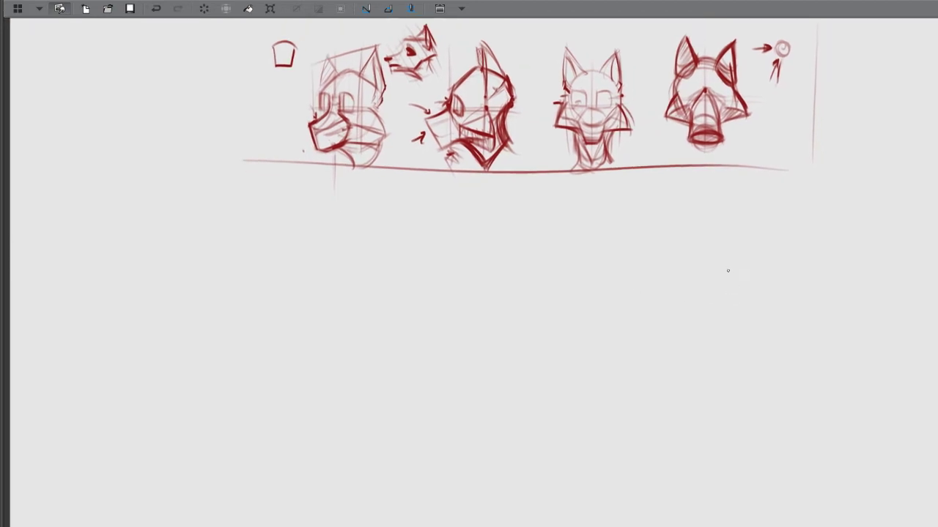
mouse_move(667, 186)
left_mouse_down()
mouse_move(653, 245)
mouse_move(674, 243)
mouse_move(680, 215)
left_mouse_up()
left_click_drag(523, 184, 525, 181)
left_click_drag(632, 179, 628, 192)
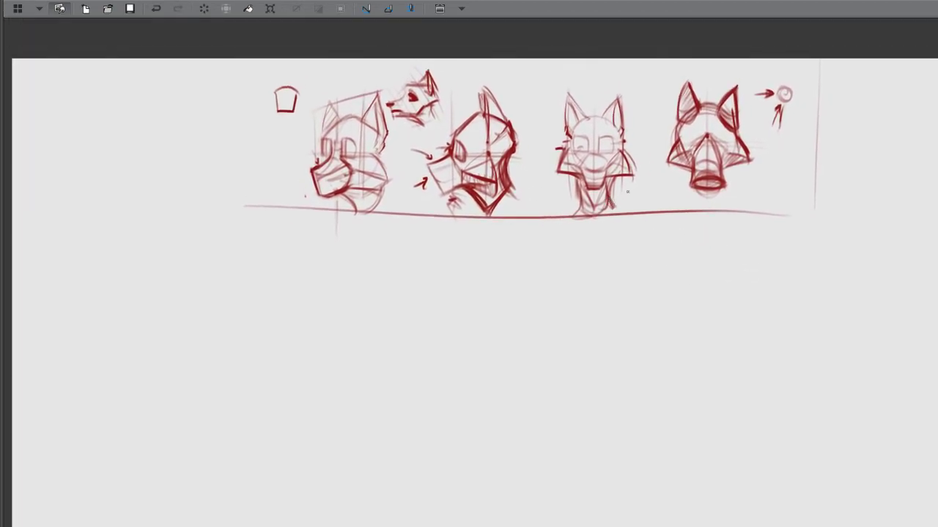
- Show the hidden tool palettes and sketch a flame-shaped hair tuft above the front-view head
key("Tab")
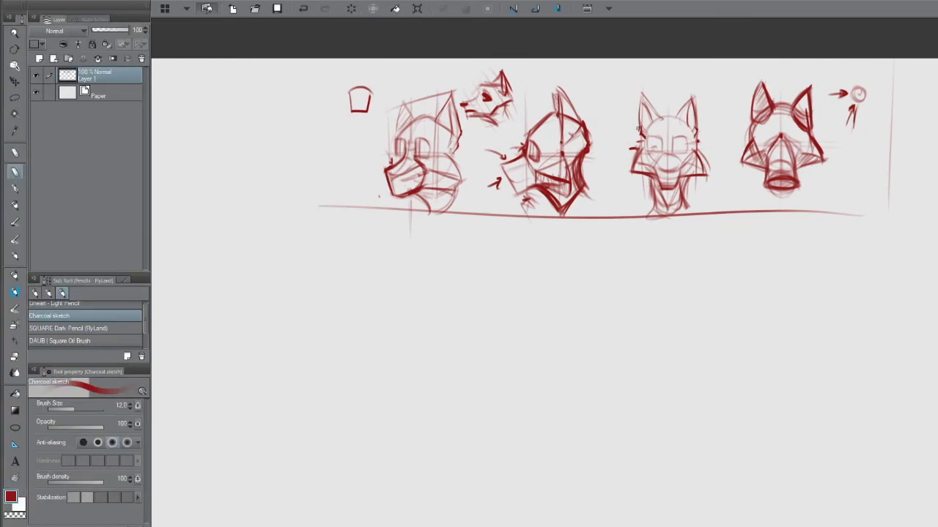
left_click_drag(853, 221, 834, 235)
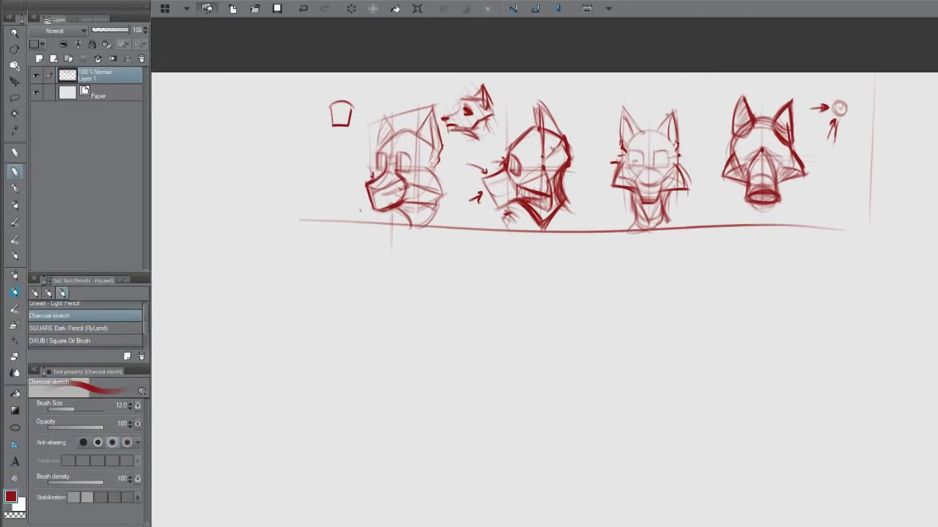
left_click_drag(651, 120, 657, 89)
mouse_move(661, 123)
left_mouse_down()
mouse_move(659, 111)
mouse_move(637, 117)
left_mouse_up()
- Delete the small head sketch between the three-quarter and side-view heads with a lasso selection, then return to the Charcoal sketch brush
key("m")
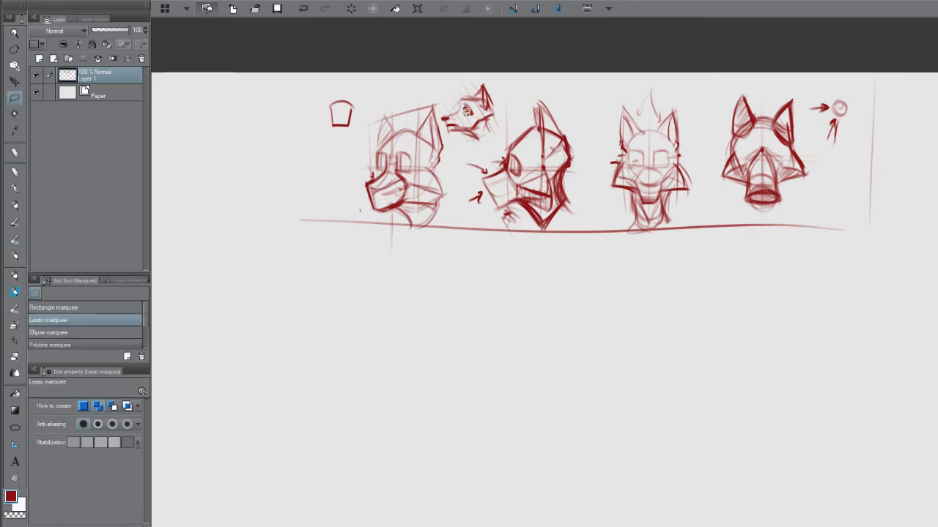
mouse_move(440, 99)
left_mouse_down()
mouse_move(445, 136)
mouse_move(483, 141)
mouse_move(504, 126)
mouse_move(446, 80)
mouse_move(439, 99)
left_mouse_up()
key("Delete")
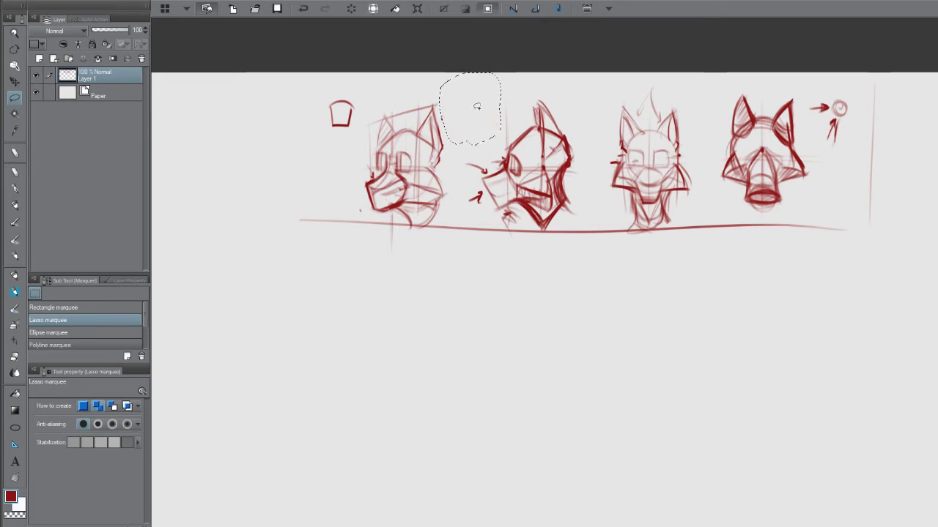
key("ctrl+d")
scroll(490, 124, "down", 1)
key("p")
left_click_drag(553, 157, 553, 154)
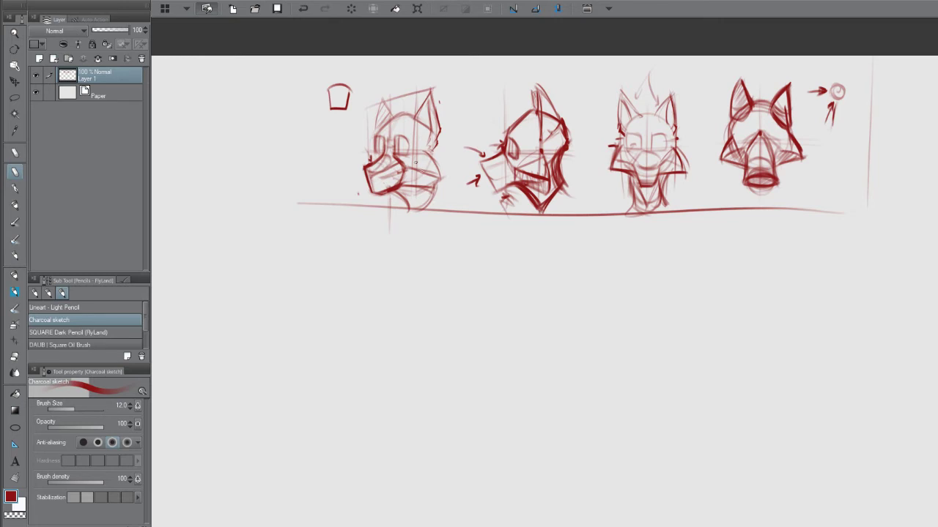
left_click_drag(419, 181, 444, 167)
mouse_move(431, 170)
left_mouse_down()
mouse_move(442, 190)
mouse_move(414, 186)
mouse_move(431, 203)
left_mouse_up()
left_click_drag(427, 184, 414, 208)
left_click_drag(438, 188, 416, 208)
left_click_drag(440, 164, 422, 205)
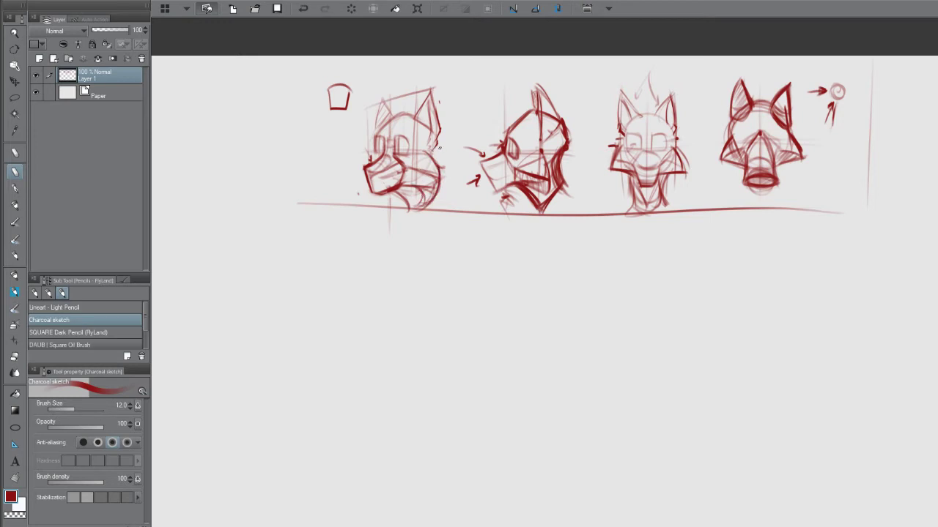
key("ctrl+z")
key("ctrl+z")
key("ctrl+z")
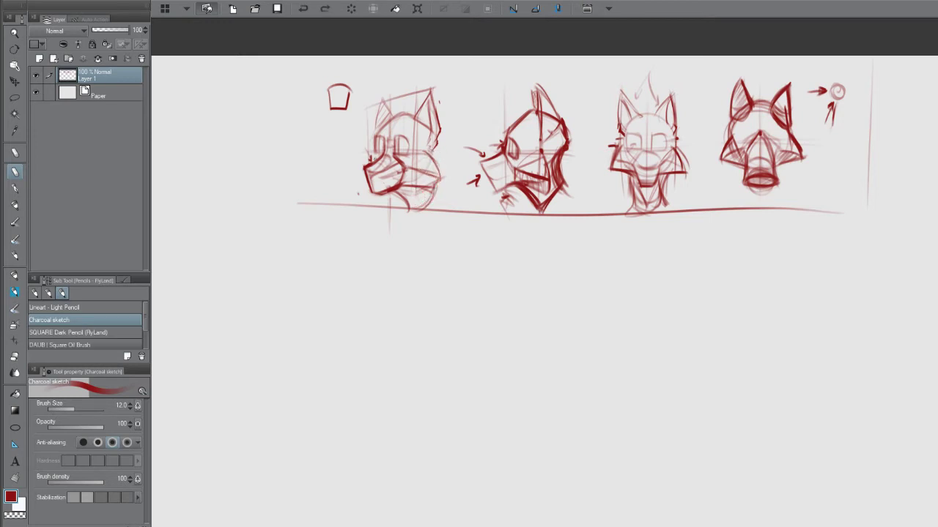
- Touch up the three-quarter head's muzzle and add a small arrow pointing down at its near eye
left_click_drag(387, 186, 393, 183)
left_click_drag(403, 120, 399, 135)
- Sketch a slightly tilted cylinder with an ellipse at each end in the empty area below the heads
scroll(494, 190, "down", 2)
left_click_drag(657, 213, 639, 346)
mouse_move(689, 225)
left_mouse_down()
mouse_move(678, 343)
mouse_move(647, 339)
mouse_move(660, 327)
left_mouse_up()
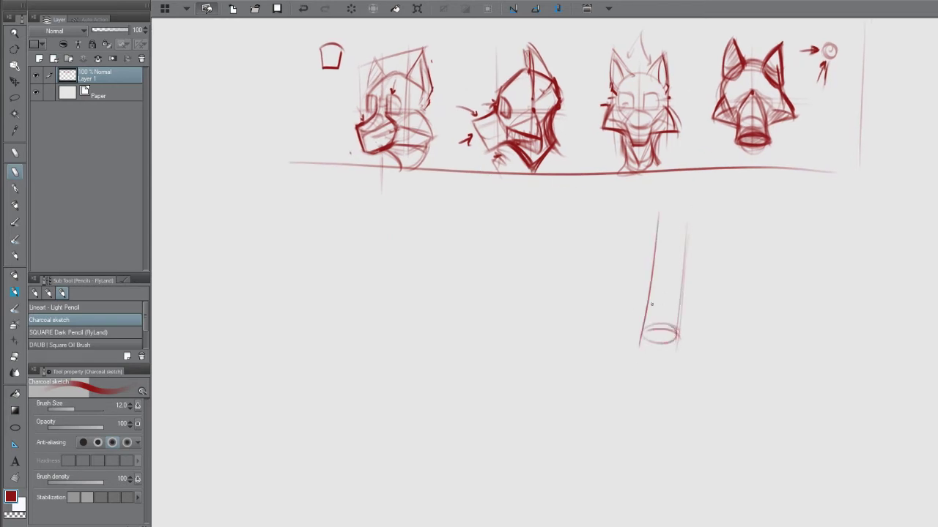
mouse_move(656, 236)
left_mouse_down()
mouse_move(656, 249)
mouse_move(663, 236)
left_mouse_up()
- Draw a large rounded bulge along one side of the cylinder and a narrower one along the other
mouse_move(657, 269)
left_mouse_down()
mouse_move(639, 301)
mouse_move(675, 289)
mouse_move(671, 315)
left_mouse_up()
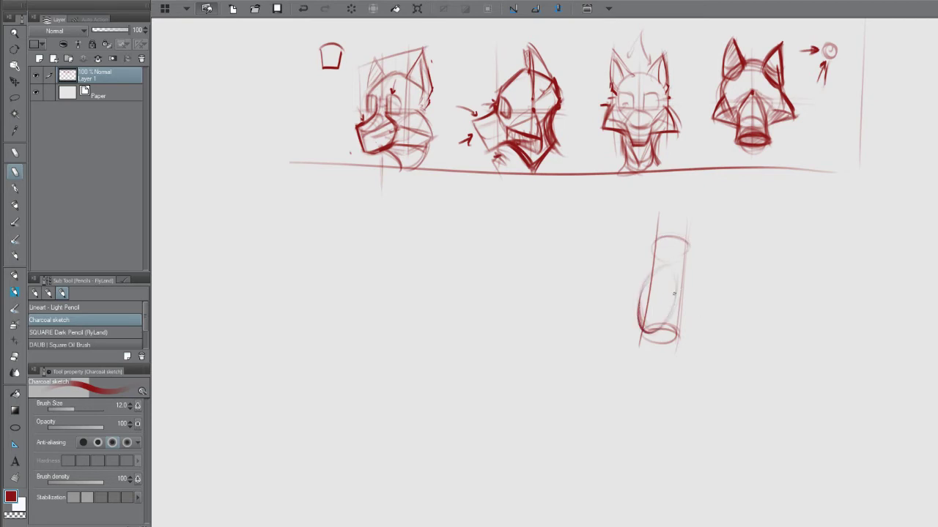
left_click_drag(686, 275, 670, 311)
mouse_move(686, 270)
left_mouse_down()
mouse_move(688, 232)
mouse_move(653, 254)
mouse_move(645, 282)
left_mouse_up()
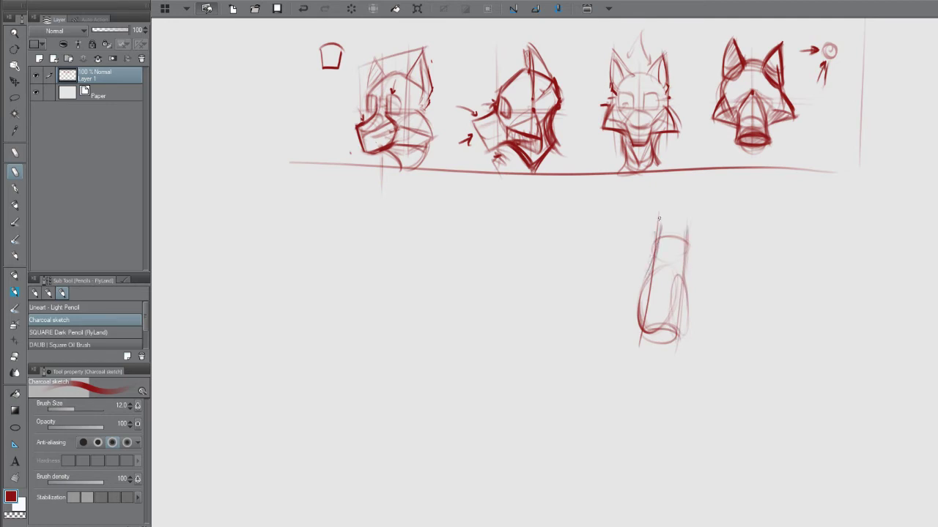
- Darken the cylinder's bulging side and draw a slanted oval with a curved outer edge beneath its lower end
mouse_move(657, 245)
left_mouse_down()
mouse_move(637, 308)
mouse_move(648, 343)
mouse_move(641, 346)
mouse_move(650, 352)
left_mouse_up()
mouse_move(683, 324)
left_mouse_down()
mouse_move(681, 373)
mouse_move(670, 376)
left_mouse_up()
mouse_move(671, 330)
left_mouse_down()
mouse_move(658, 349)
mouse_move(660, 384)
mouse_move(695, 334)
left_mouse_up()
left_click_drag(680, 371, 685, 321)
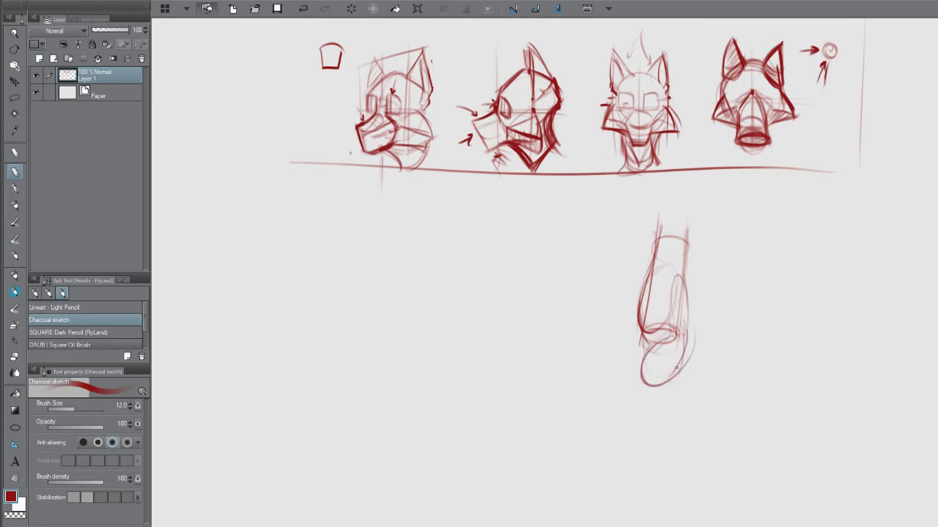
- Draw three arrows pointing at the two side bulges and the lower oval of the cylinder form
left_click_drag(602, 308, 636, 300)
mouse_move(714, 329)
left_mouse_down()
mouse_move(693, 316)
mouse_move(700, 310)
left_mouse_up()
mouse_move(702, 396)
left_mouse_down()
mouse_move(682, 372)
mouse_move(693, 375)
left_mouse_up()
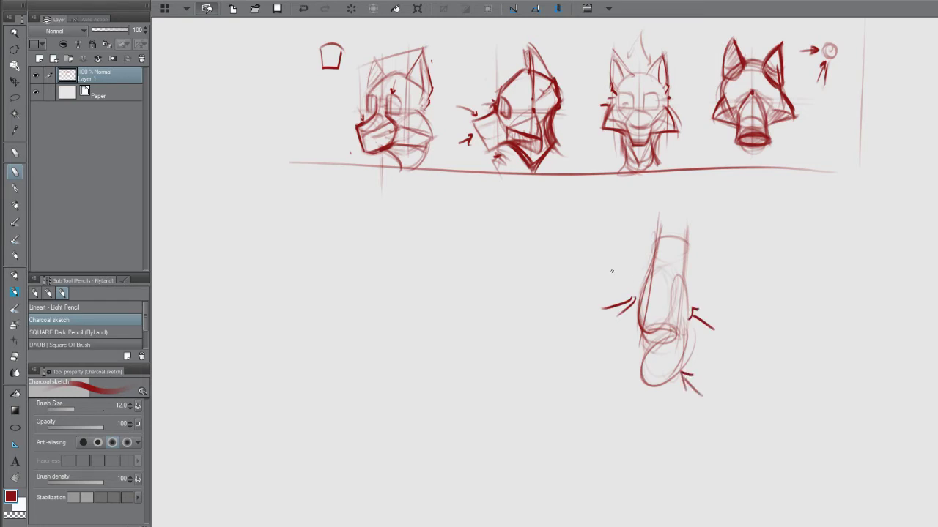
- Draw an arrow pointing at the upper part of the first cylinder form and extend a light line above it
left_click_drag(604, 266, 646, 257)
left_click_drag(635, 251, 639, 262)
mouse_move(674, 211)
left_mouse_down()
mouse_move(684, 247)
mouse_move(652, 283)
mouse_move(644, 313)
mouse_move(671, 326)
left_mouse_up()
- Sketch a second, narrower tapering cylinder beside the first, with an elongated oval bulge along one lower side
mouse_move(796, 239)
left_mouse_down()
mouse_move(794, 264)
mouse_move(830, 238)
mouse_move(792, 244)
mouse_move(797, 356)
left_mouse_up()
left_click_drag(793, 294, 796, 350)
left_click_drag(820, 271, 811, 327)
mouse_move(825, 252)
left_mouse_down()
mouse_move(811, 355)
mouse_move(781, 300)
mouse_move(806, 353)
left_mouse_up()
mouse_move(794, 284)
left_mouse_down()
mouse_move(779, 330)
mouse_move(786, 354)
left_mouse_up()
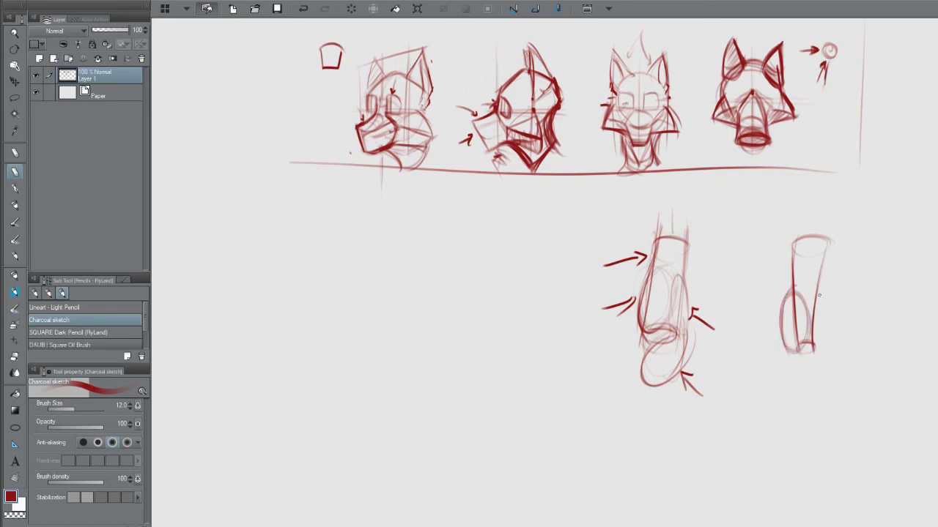
- Add a bulge on the second cylinder's other side and a curved lower end, with short marks around the form
mouse_move(815, 282)
left_mouse_down()
mouse_move(821, 325)
mouse_move(816, 277)
mouse_move(800, 380)
left_mouse_up()
left_click_drag(812, 335, 806, 379)
left_click_drag(821, 282, 827, 245)
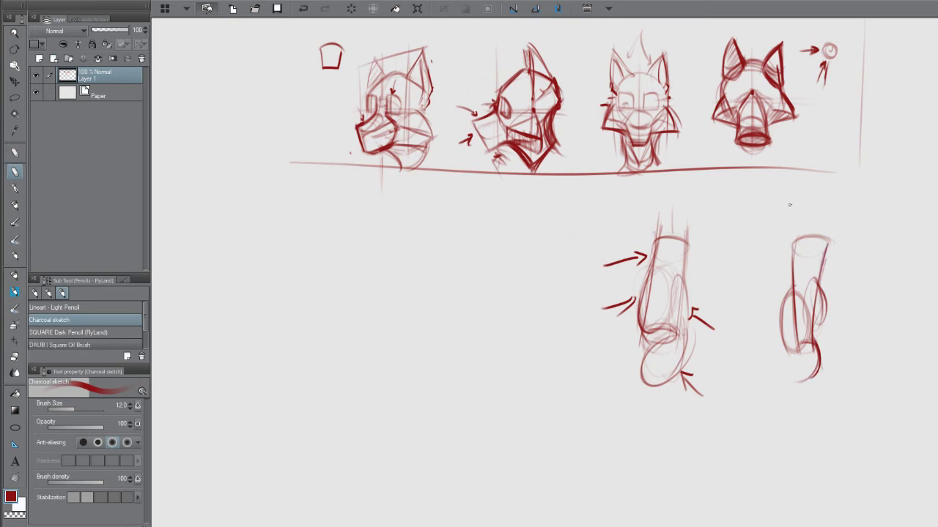
left_click_drag(790, 205, 807, 234)
mouse_move(767, 282)
left_mouse_down()
mouse_move(775, 306)
mouse_move(813, 310)
mouse_move(799, 266)
mouse_move(811, 278)
mouse_move(818, 258)
left_mouse_up()
left_click_drag(747, 210, 722, 212)
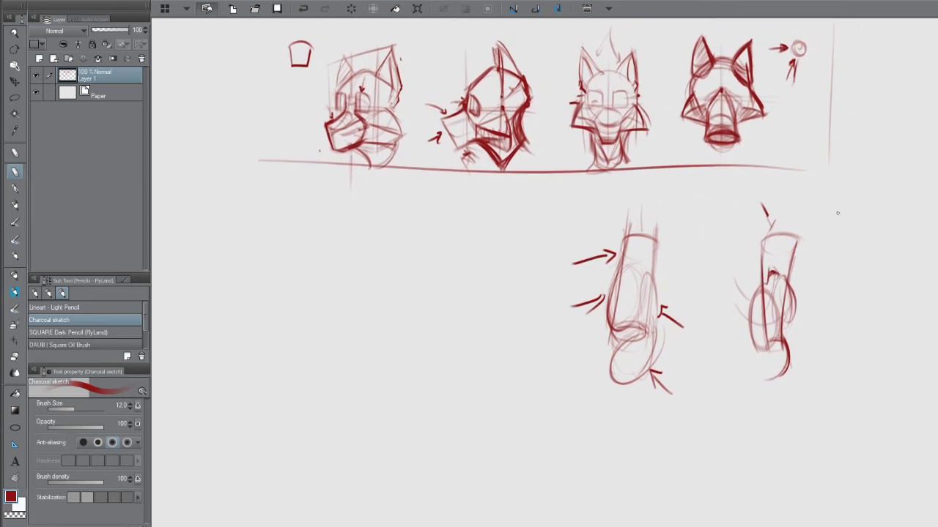
- Hand-letter the note "BIG to SMALL" beside the second cylinder form
mouse_move(827, 192)
left_mouse_down()
mouse_move(826, 213)
mouse_move(845, 211)
left_mouse_up()
mouse_move(857, 193)
left_mouse_down()
mouse_move(858, 212)
mouse_move(832, 237)
mouse_move(833, 229)
left_mouse_up()
left_click_drag(836, 227, 830, 269)
left_click_drag(842, 259, 857, 252)
- Frame the "BIG to SMALL" note with slanted lines and link its words with curved arrows
mouse_move(868, 233)
left_mouse_down()
mouse_move(872, 251)
mouse_move(882, 246)
mouse_move(867, 261)
mouse_move(802, 287)
left_mouse_up()
left_click_drag(800, 195, 837, 306)
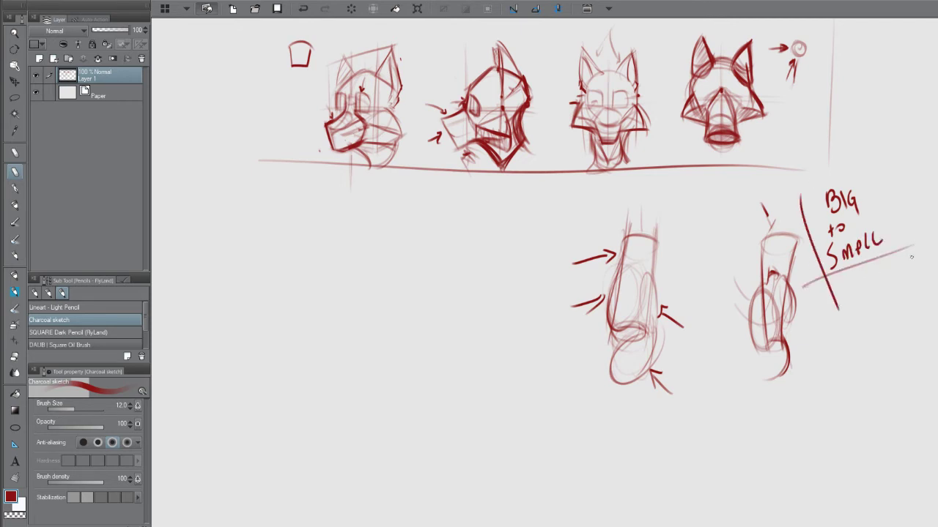
mouse_move(911, 256)
left_mouse_down()
mouse_move(857, 152)
mouse_move(768, 211)
mouse_move(861, 188)
mouse_move(866, 218)
mouse_move(813, 229)
mouse_move(826, 277)
mouse_move(879, 226)
mouse_move(871, 201)
mouse_move(872, 211)
mouse_move(824, 240)
left_mouse_up()
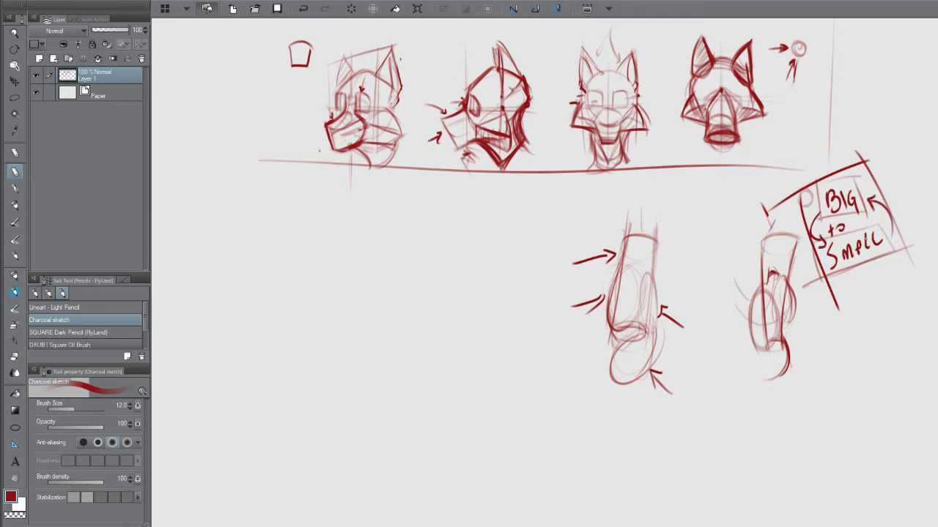
left_click_drag(905, 253, 890, 248)
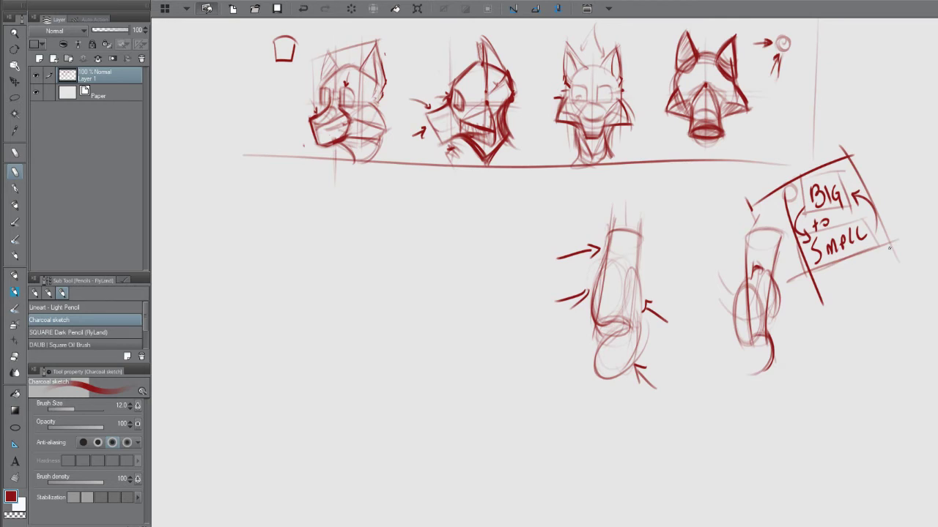
- Turn the sketch layer light blue at 40% Multiply and add a new layer above it
mouse_move(670, 257)
left_mouse_down()
mouse_move(694, 214)
mouse_move(655, 240)
mouse_move(665, 244)
mouse_move(652, 255)
left_mouse_up()
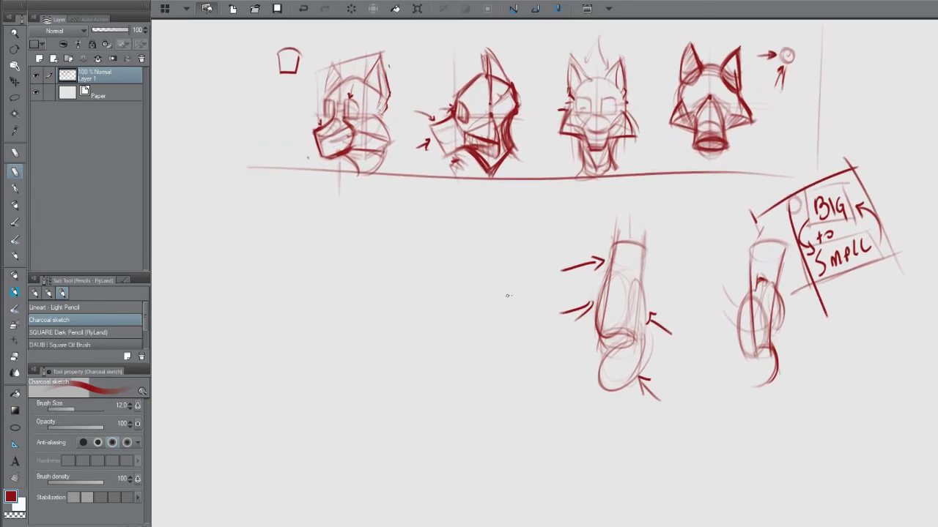
mouse_move(507, 295)
left_mouse_down()
mouse_move(562, 279)
mouse_move(538, 240)
left_mouse_up()
mouse_move(560, 176)
left_mouse_down()
mouse_move(546, 243)
mouse_move(547, 228)
left_mouse_up()
key("F1")
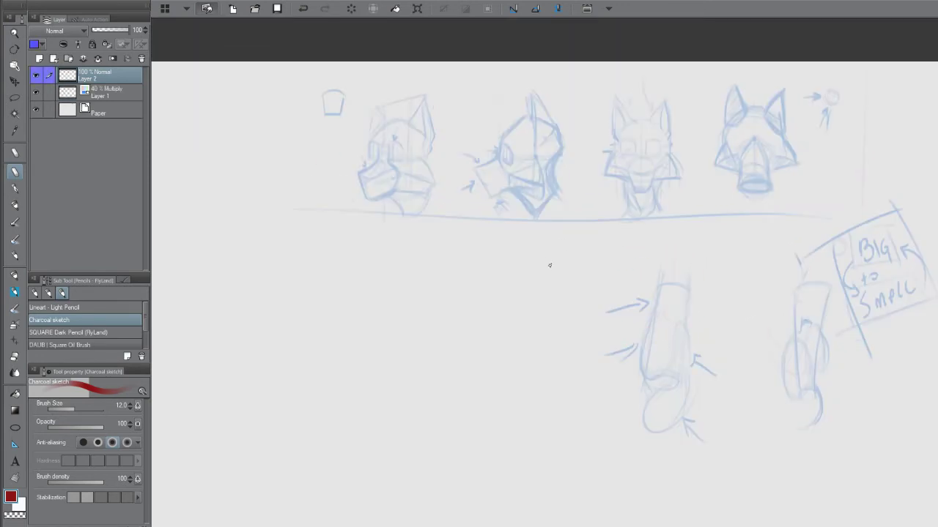
- Change the drawing colour to dark purple and set the brush size to 8 for refining the first head
left_click_drag(608, 214, 571, 213)
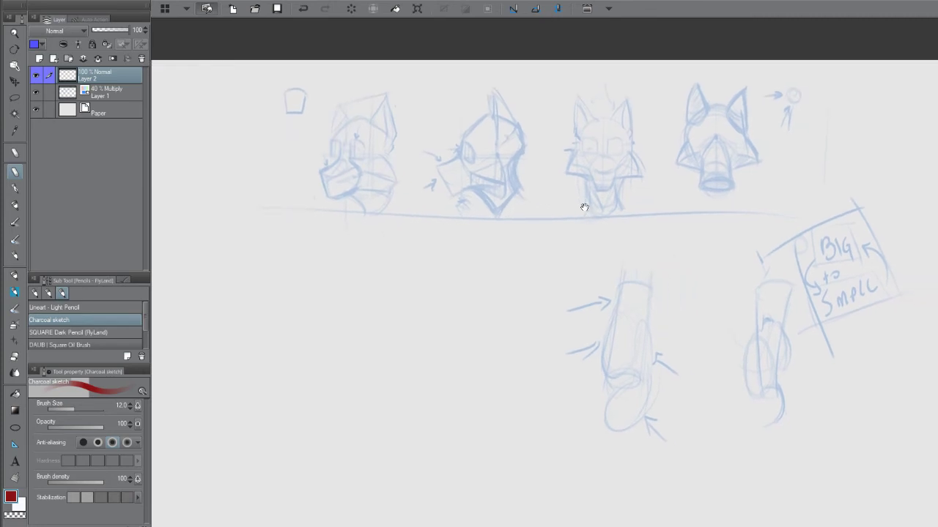
left_click(736, 505)
left_click_drag(824, 497, 807, 499)
left_click(769, 496)
left_click_drag(664, 288, 669, 297)
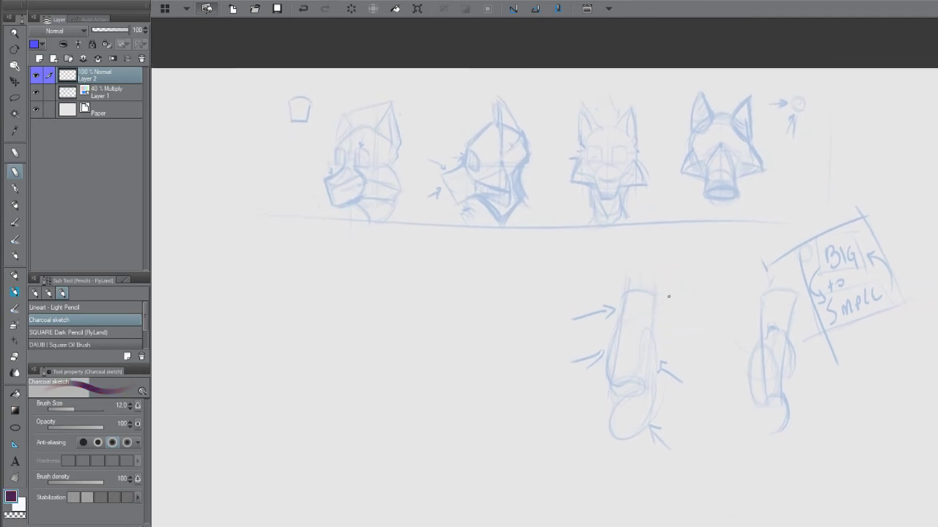
mouse_move(651, 230)
left_mouse_down()
mouse_move(665, 268)
mouse_move(671, 259)
left_mouse_up()
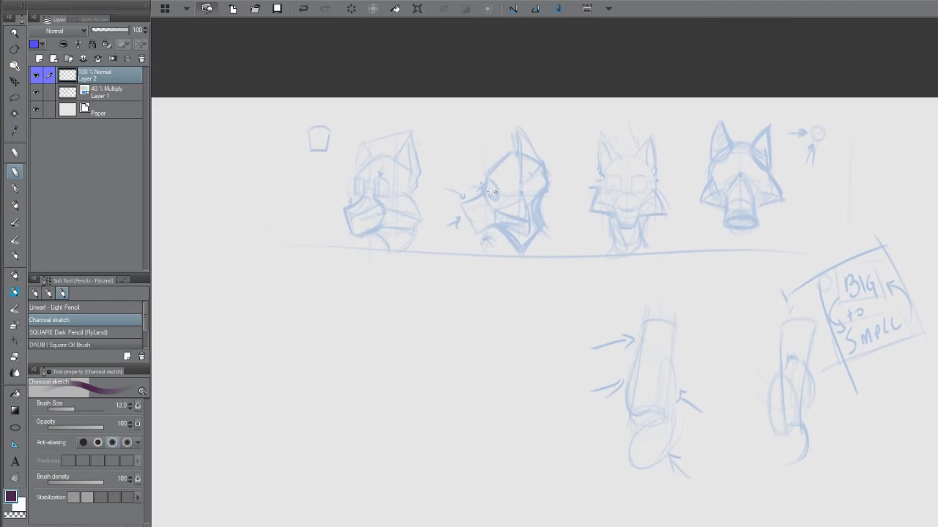
scroll(395, 214, "up", 5)
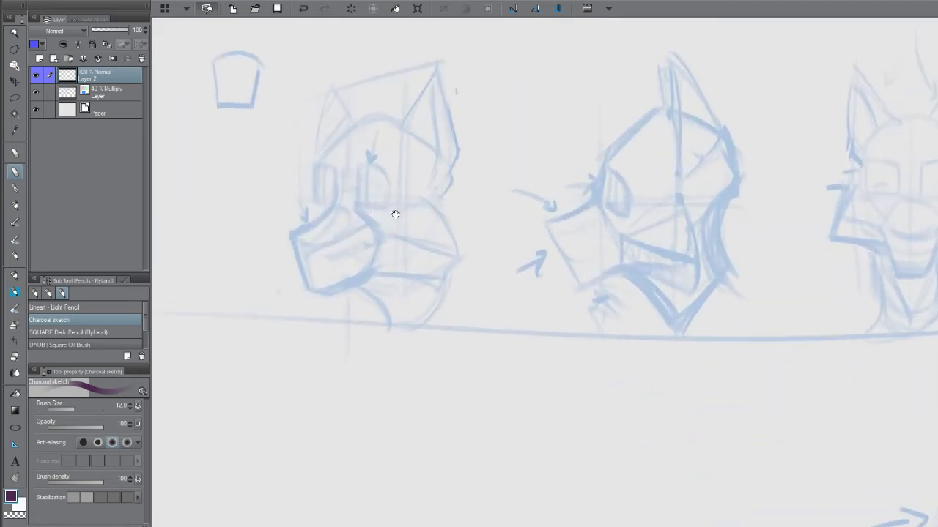
mouse_move(395, 215)
left_mouse_down()
mouse_move(567, 244)
mouse_move(561, 232)
left_mouse_up()
key("bracketleft")
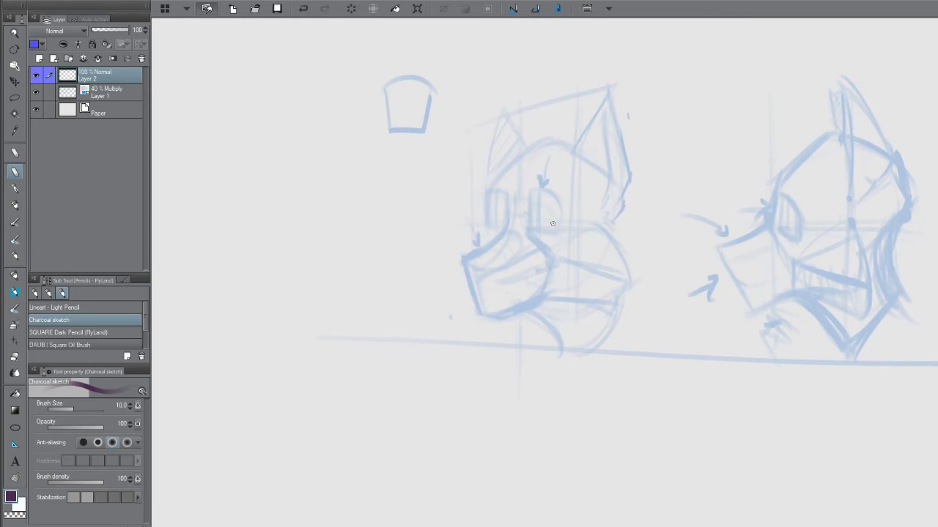
key("bracketleft")
- Draw the near eye with its pupil and both eyebrows on the first head
mouse_move(542, 208)
left_mouse_down()
mouse_move(563, 228)
mouse_move(549, 213)
mouse_move(563, 228)
mouse_move(532, 231)
mouse_move(565, 216)
left_mouse_up()
mouse_move(533, 227)
left_mouse_down()
mouse_move(539, 219)
mouse_move(537, 232)
mouse_move(550, 231)
mouse_move(539, 224)
left_mouse_up()
mouse_move(550, 221)
left_mouse_down()
mouse_move(557, 227)
mouse_move(538, 211)
mouse_move(547, 178)
mouse_move(495, 189)
left_mouse_up()
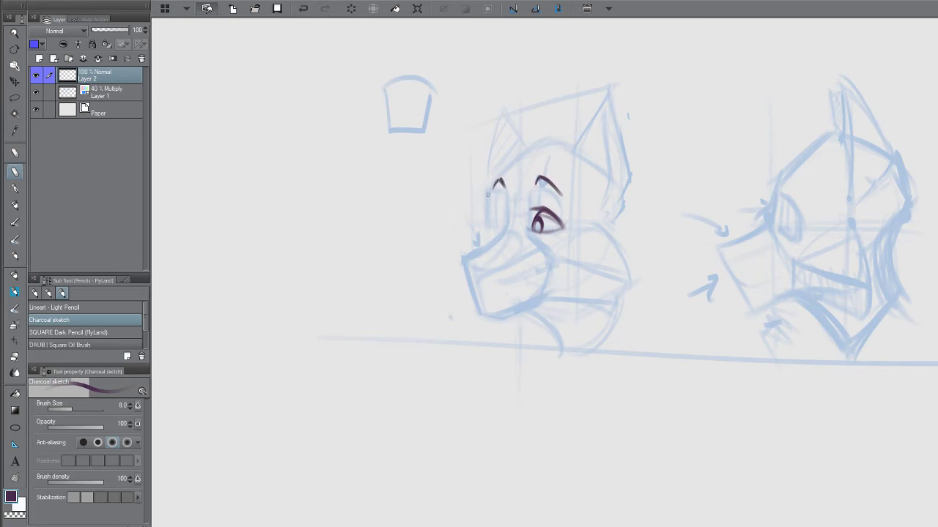
- Draw the forehead contour, the far eye's curve and the muzzle bridge on the first head
mouse_move(537, 138)
left_mouse_down()
mouse_move(486, 189)
mouse_move(506, 228)
left_mouse_up()
left_click_drag(496, 196, 502, 234)
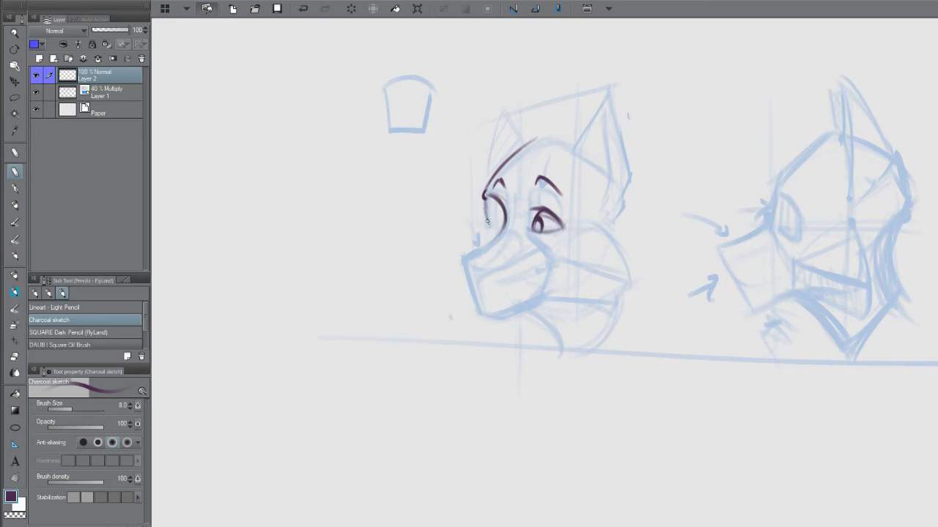
mouse_move(488, 221)
left_mouse_down()
mouse_move(474, 249)
mouse_move(497, 237)
mouse_move(465, 258)
mouse_move(487, 219)
mouse_move(499, 233)
mouse_move(495, 211)
mouse_move(502, 229)
mouse_move(498, 213)
mouse_move(504, 225)
mouse_move(531, 226)
left_mouse_up()
mouse_move(527, 192)
left_mouse_down()
mouse_move(527, 217)
mouse_move(551, 208)
mouse_move(542, 198)
left_mouse_up()
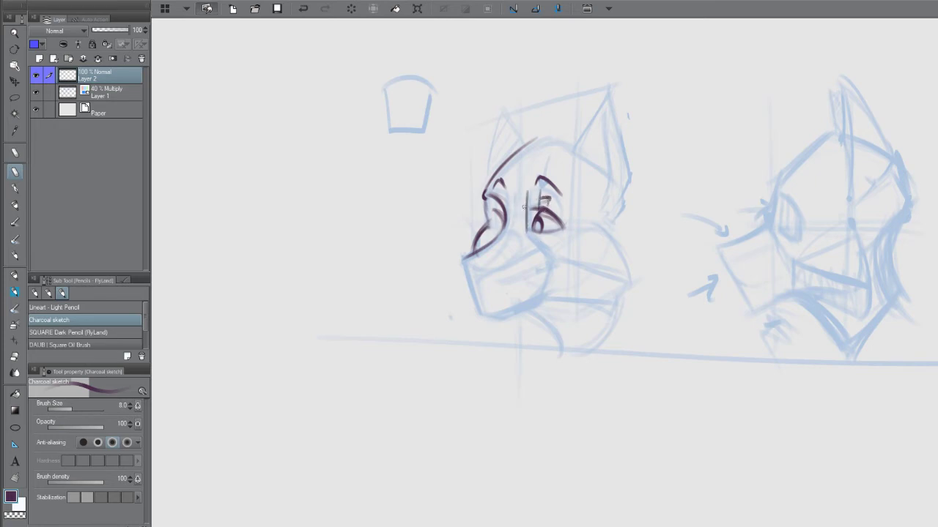
left_click_drag(530, 230, 553, 236)
key("ctrl+z")
key("ctrl+z")
key("ctrl+z")
key("ctrl+z")
key("ctrl+z")
key("ctrl+z")
- Complete the far eye with its pupil and lash, and lightly shade the area above the near eye
left_click_drag(527, 218, 529, 233)
mouse_move(534, 226)
left_mouse_down()
mouse_move(528, 196)
mouse_move(544, 196)
mouse_move(541, 210)
mouse_move(556, 203)
mouse_move(555, 213)
mouse_move(498, 199)
mouse_move(496, 213)
mouse_move(491, 192)
mouse_move(476, 205)
mouse_move(499, 220)
mouse_move(484, 222)
mouse_move(522, 226)
left_mouse_up()
key("h")
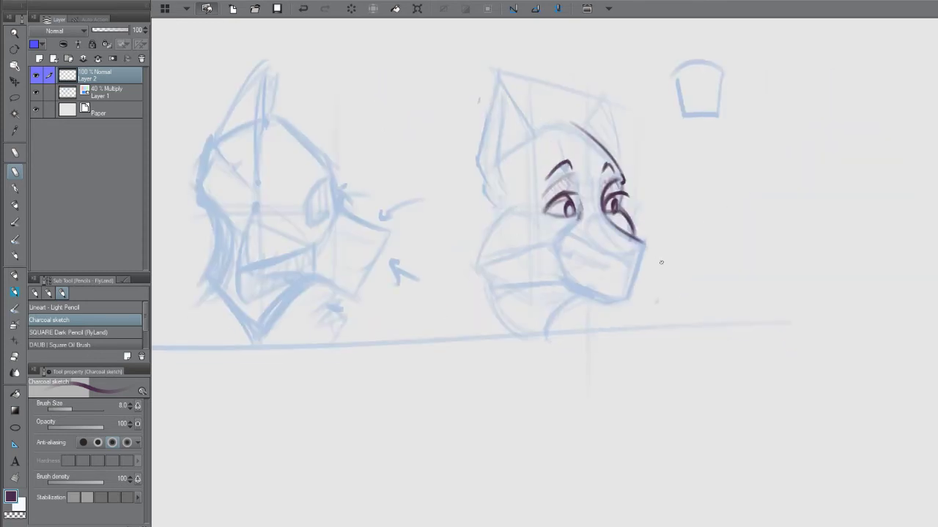
left_click_drag(635, 243, 641, 245)
mouse_move(593, 151)
left_mouse_down()
mouse_move(592, 246)
mouse_move(592, 235)
left_mouse_up()
key("ctrl+z")
mouse_move(594, 162)
left_mouse_down()
mouse_move(598, 231)
mouse_move(600, 171)
mouse_move(602, 233)
mouse_move(600, 183)
mouse_move(618, 247)
left_mouse_up()
mouse_move(594, 208)
left_mouse_down()
mouse_move(622, 249)
mouse_move(638, 253)
left_mouse_up()
key("ctrl+z")
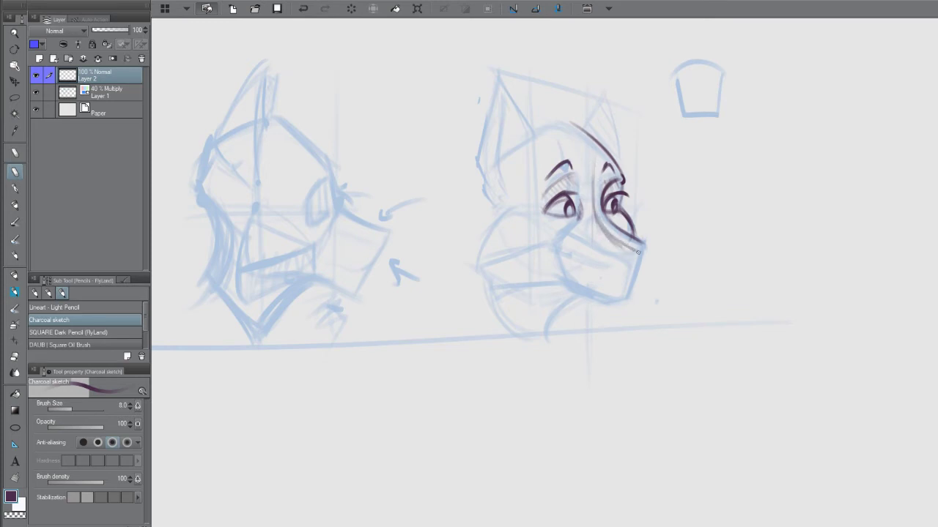
key("ctrl+z")
key("ctrl+z")
key("ctrl+z")
key("ctrl+z")
key("ctrl+z")
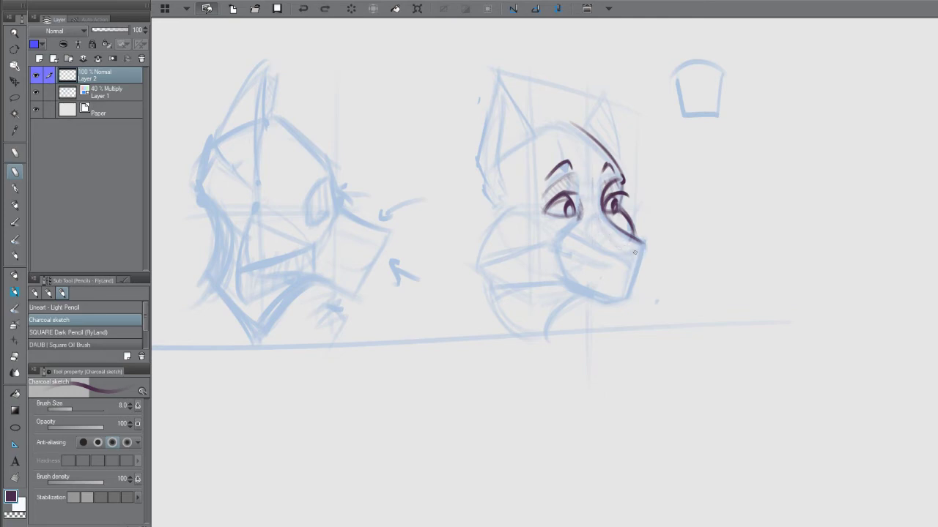
- Draw a dark, filled nose with a small highlight at the tip of the first head's muzzle
left_click(636, 252)
mouse_move(646, 257)
left_mouse_down()
mouse_move(617, 258)
mouse_move(636, 268)
mouse_move(622, 252)
mouse_move(644, 248)
mouse_move(636, 269)
mouse_move(625, 256)
mouse_move(638, 270)
mouse_move(625, 253)
mouse_move(639, 248)
mouse_move(632, 265)
mouse_move(644, 261)
mouse_move(647, 246)
mouse_move(625, 252)
mouse_move(635, 244)
mouse_move(635, 258)
mouse_move(658, 238)
mouse_move(632, 252)
mouse_move(619, 218)
left_mouse_up()
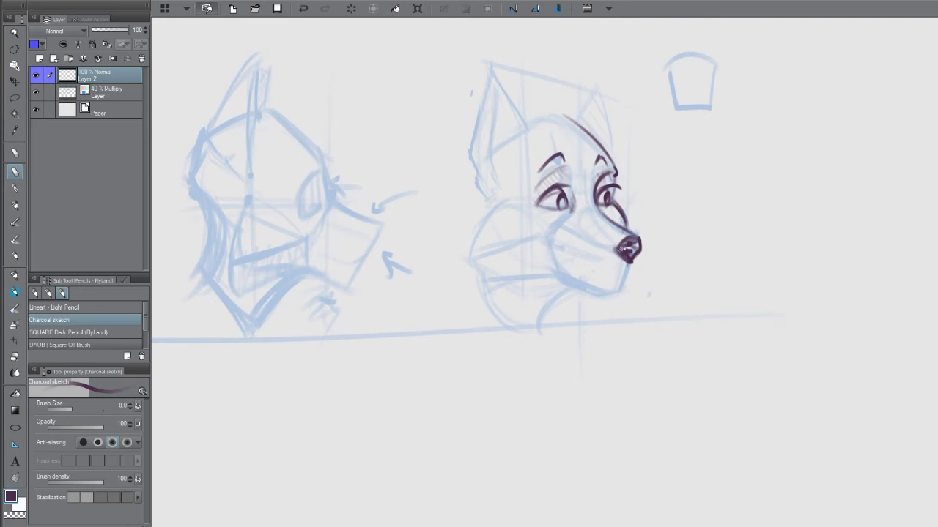
key("h")
- Draw the line from the nose down to the chin and the muzzle's edge near the eye
left_click_drag(528, 272, 607, 262)
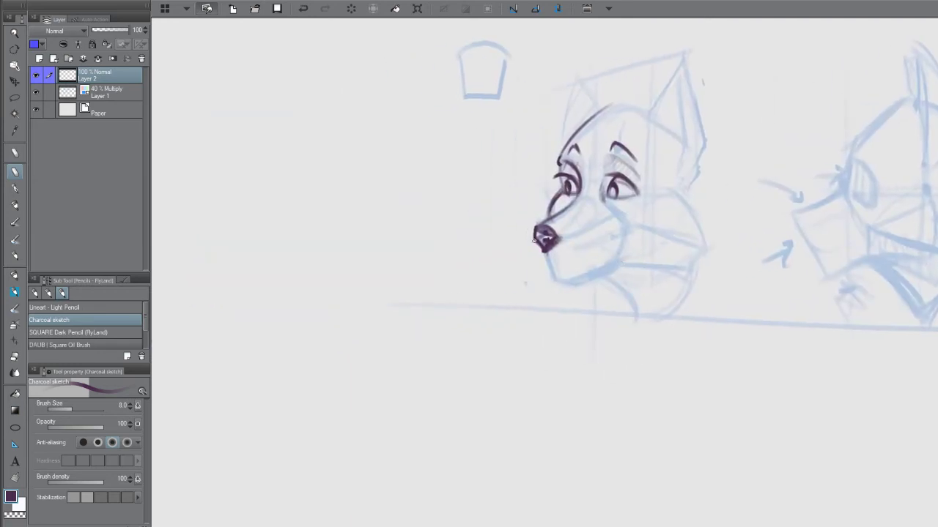
left_click_drag(586, 227, 573, 226)
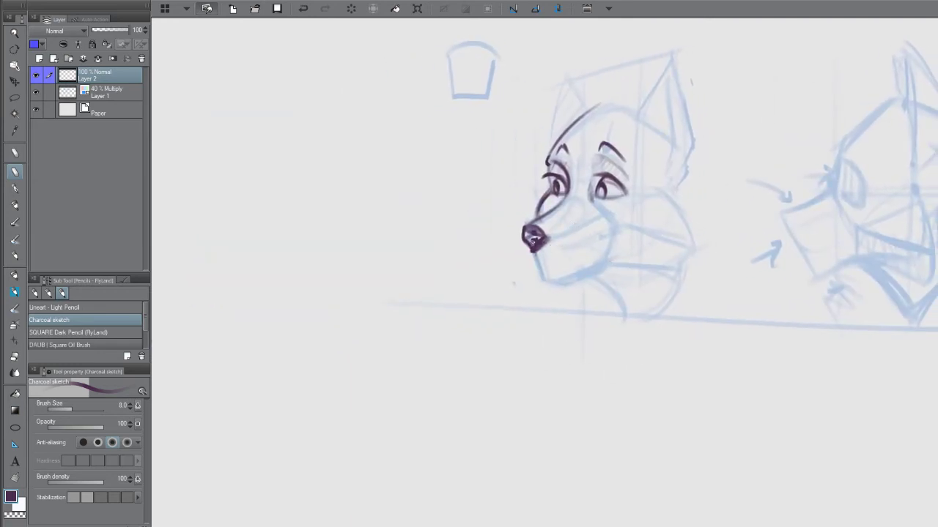
left_click_drag(534, 250, 556, 292)
mouse_move(606, 269)
left_mouse_down()
mouse_move(601, 212)
mouse_move(614, 229)
mouse_move(572, 200)
left_mouse_up()
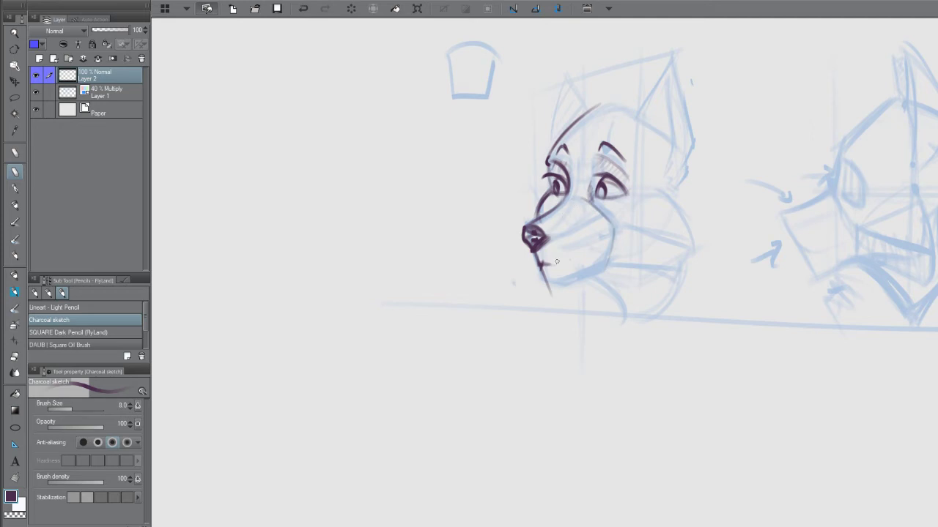
- Draw a smiling mouth line along the muzzle, undoing the rejected strokes
mouse_move(606, 269)
left_mouse_down()
mouse_move(568, 291)
mouse_move(529, 278)
mouse_move(561, 239)
left_mouse_up()
key("ctrl+z")
key("ctrl+z")
left_click_drag(544, 264, 591, 239)
key("ctrl+z")
key("ctrl+z")
left_click_drag(543, 258, 543, 271)
mouse_move(585, 242)
left_mouse_down()
mouse_move(560, 262)
mouse_move(576, 259)
mouse_move(553, 263)
mouse_move(589, 241)
mouse_move(554, 264)
mouse_move(602, 242)
mouse_move(570, 265)
mouse_move(600, 247)
mouse_move(540, 263)
mouse_move(586, 242)
left_mouse_up()
key("ctrl+z")
key("ctrl+z")
key("ctrl+z")
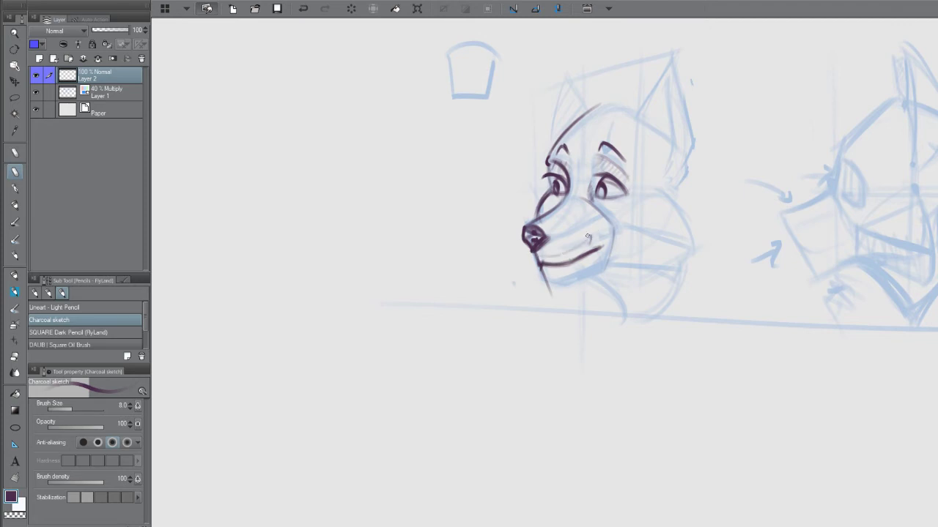
key("ctrl+z")
- Clean up the line between the nose and the front of the mouth with the Charcoal Eraser
key("e")
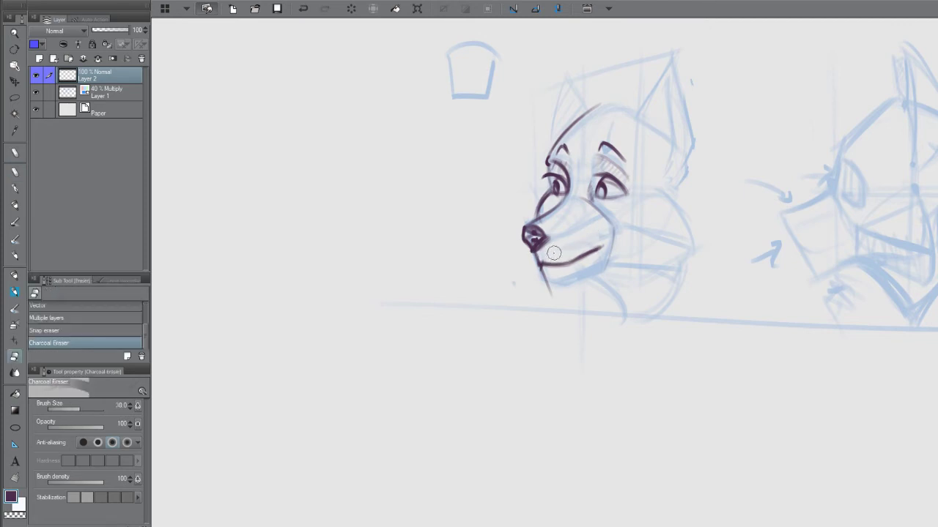
key("h")
left_click_drag(531, 257, 583, 251)
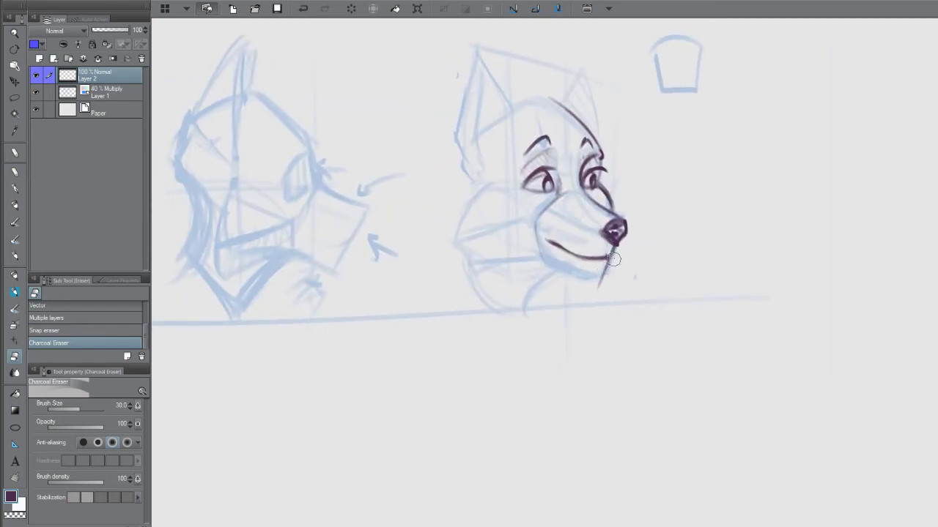
- Draw the chin and lower jaw line beneath the smile with the Charcoal sketch brush
key("p")
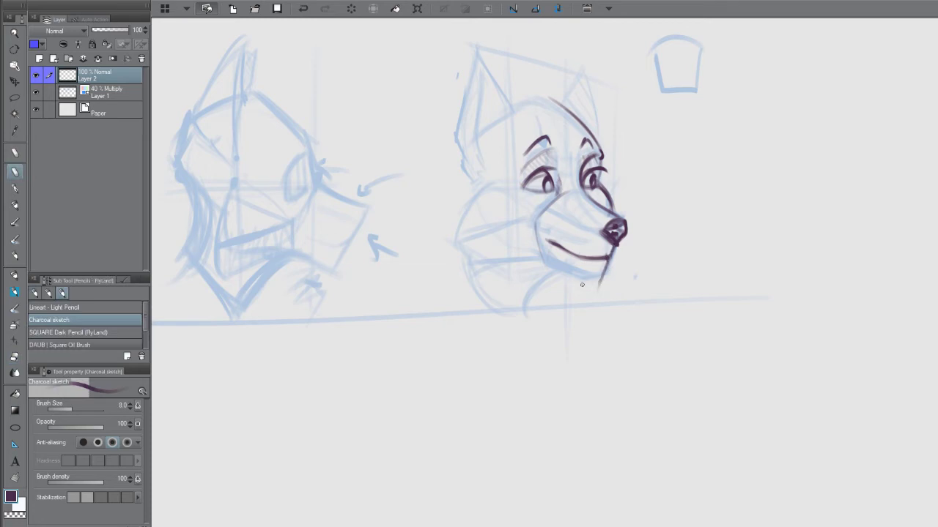
mouse_move(601, 280)
left_mouse_down()
mouse_move(583, 280)
mouse_move(599, 281)
mouse_move(607, 262)
mouse_move(605, 279)
left_mouse_up()
mouse_move(589, 280)
left_mouse_down()
mouse_move(535, 254)
mouse_move(565, 269)
left_mouse_up()
key("ctrl+z")
- Draw the jaw's rear edge and jagged fur tufts along the cheek up to the ear base
mouse_move(506, 258)
left_mouse_down()
mouse_move(467, 272)
mouse_move(464, 284)
left_mouse_up()
mouse_move(479, 245)
left_mouse_down()
mouse_move(462, 279)
mouse_move(459, 259)
left_mouse_up()
left_click_drag(471, 223, 454, 240)
left_click_drag(466, 205, 445, 235)
mouse_move(484, 192)
left_mouse_down()
mouse_move(454, 211)
mouse_move(477, 183)
mouse_move(468, 197)
left_mouse_up()
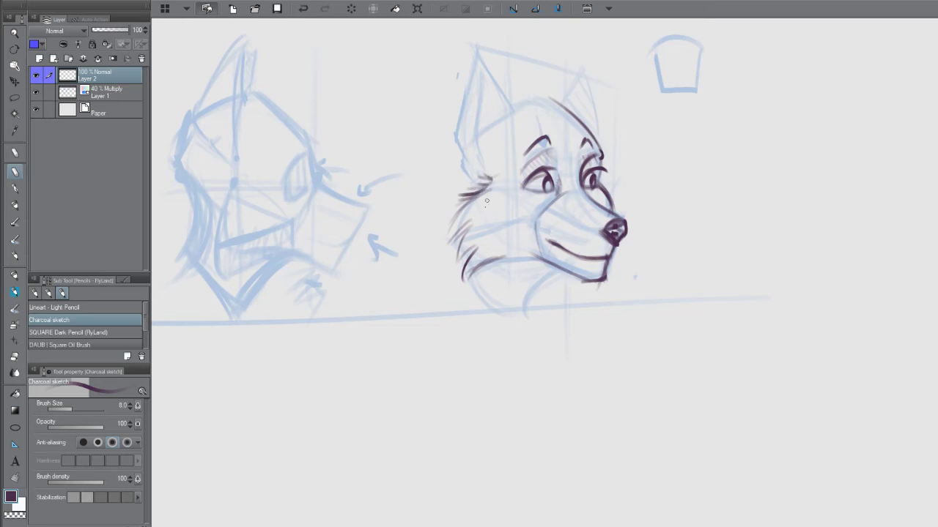
- Hatch a shadow on the neck beneath the jaw, undoing the surplus strokes
mouse_move(480, 277)
left_mouse_down()
mouse_move(517, 258)
mouse_move(548, 255)
mouse_move(554, 268)
left_mouse_up()
mouse_move(496, 259)
left_mouse_down()
mouse_move(548, 261)
mouse_move(508, 253)
left_mouse_up()
key("ctrl+z")
key("ctrl+y")
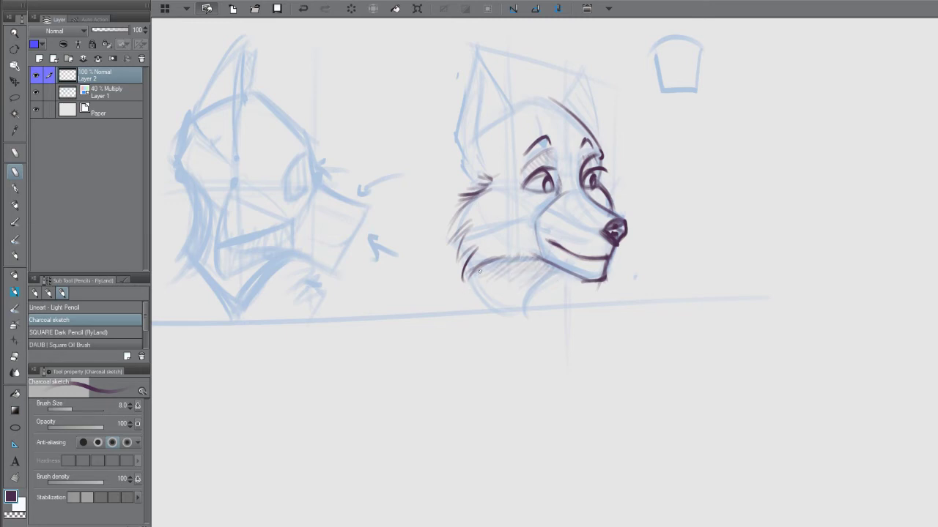
mouse_move(476, 266)
left_mouse_down()
mouse_move(497, 280)
mouse_move(488, 273)
left_mouse_up()
key("ctrl+z")
key("ctrl+z")
- Outline the neck's front and back edges and its curved base, ending in a pointed corner
mouse_move(553, 275)
left_mouse_down()
mouse_move(566, 272)
mouse_move(543, 279)
mouse_move(529, 313)
mouse_move(552, 277)
mouse_move(529, 300)
left_mouse_up()
left_click_drag(473, 286, 538, 315)
left_click_drag(522, 311, 543, 275)
left_click_drag(465, 284, 462, 273)
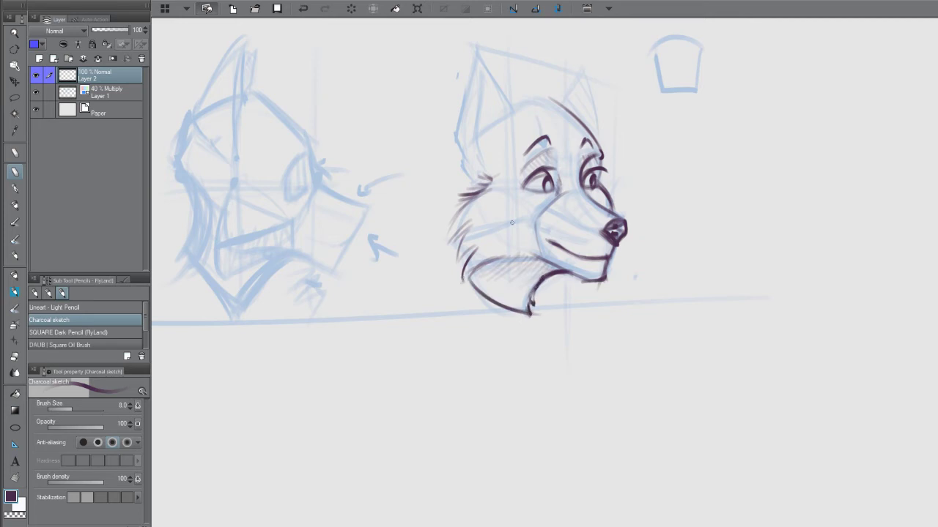
- Draw the fur tuft on top of the head and outline the near ear with its inner edge
mouse_move(558, 104)
left_mouse_down()
mouse_move(511, 107)
mouse_move(571, 97)
mouse_move(585, 122)
mouse_move(566, 92)
mouse_move(541, 89)
left_mouse_up()
mouse_move(536, 104)
left_mouse_down()
mouse_move(524, 91)
mouse_move(511, 103)
mouse_move(472, 35)
mouse_move(460, 114)
left_mouse_up()
left_click_drag(469, 73, 448, 149)
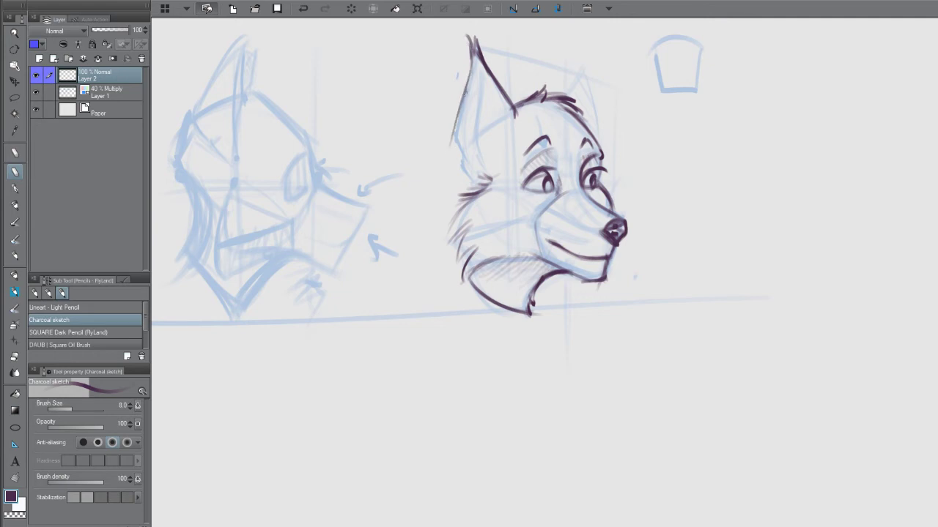
mouse_move(466, 95)
left_mouse_down()
mouse_move(452, 137)
mouse_move(475, 190)
left_mouse_up()
mouse_move(456, 148)
left_mouse_down()
mouse_move(476, 180)
mouse_move(489, 174)
mouse_move(479, 134)
mouse_move(482, 143)
mouse_move(489, 84)
left_mouse_up()
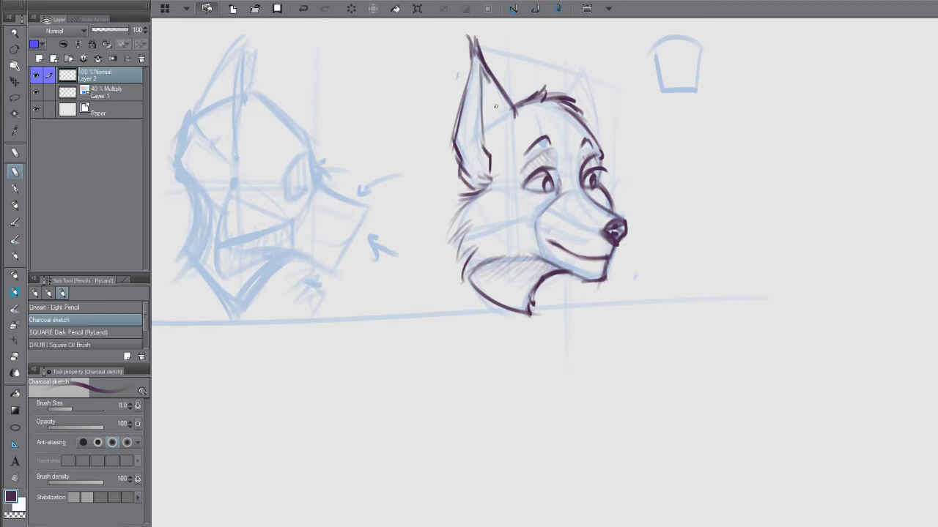
- Add fur and shading inside the near ear, and outline and hatch the far ear
mouse_move(496, 165)
left_mouse_down()
mouse_move(487, 85)
mouse_move(513, 138)
mouse_move(518, 119)
left_mouse_up()
mouse_move(502, 150)
left_mouse_down()
mouse_move(503, 119)
mouse_move(486, 82)
mouse_move(495, 103)
left_mouse_up()
mouse_move(601, 147)
left_mouse_down()
mouse_move(586, 69)
mouse_move(569, 93)
mouse_move(593, 68)
mouse_move(571, 95)
mouse_move(591, 92)
mouse_move(580, 115)
mouse_move(596, 112)
mouse_move(594, 135)
left_mouse_up()
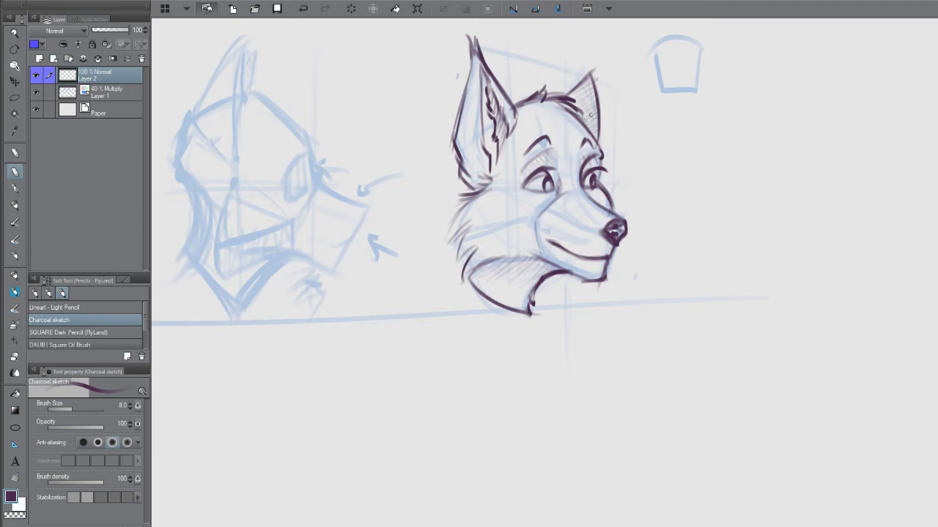
mouse_move(590, 90)
left_mouse_down()
mouse_move(583, 105)
mouse_move(586, 93)
left_mouse_up()
- Thicken the fur tufts along the cheek and touch up the lines around the nose and muzzle
left_click_drag(489, 262, 462, 283)
mouse_move(477, 244)
left_mouse_down()
mouse_move(464, 265)
mouse_move(455, 262)
left_mouse_up()
mouse_move(469, 222)
left_mouse_down()
mouse_move(455, 253)
mouse_move(460, 239)
mouse_move(449, 245)
mouse_move(448, 229)
left_mouse_up()
mouse_move(470, 197)
left_mouse_down()
mouse_move(449, 221)
mouse_move(457, 205)
left_mouse_up()
left_click_drag(619, 248, 602, 244)
left_click_drag(584, 186, 591, 201)
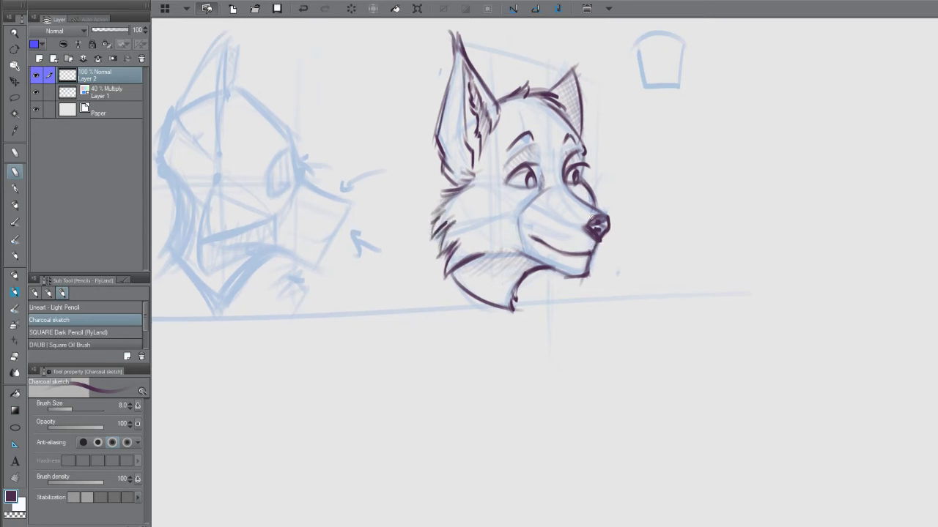
left_click_drag(611, 236, 606, 246)
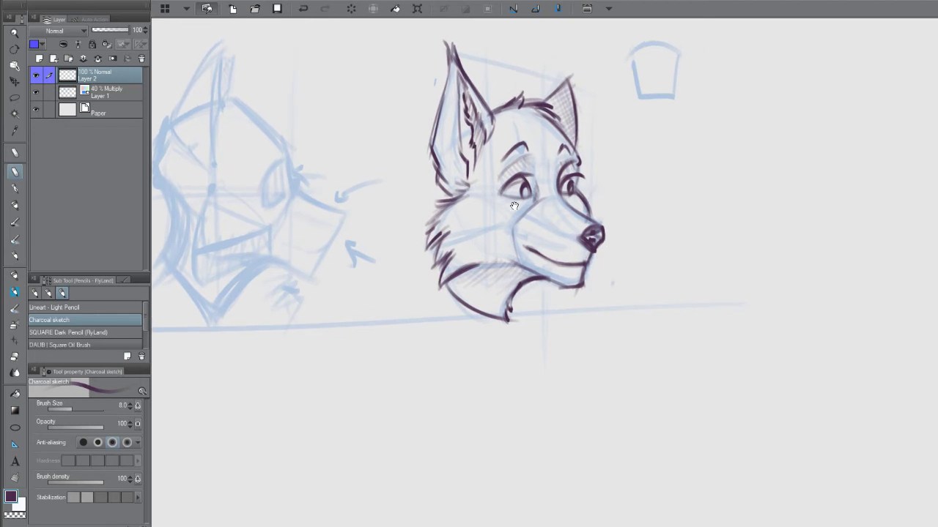
- Review the inked head beside the neighbouring construction heads and the limb sketch below
mouse_move(515, 205)
left_mouse_down()
mouse_move(488, 157)
mouse_move(509, 232)
left_mouse_up()
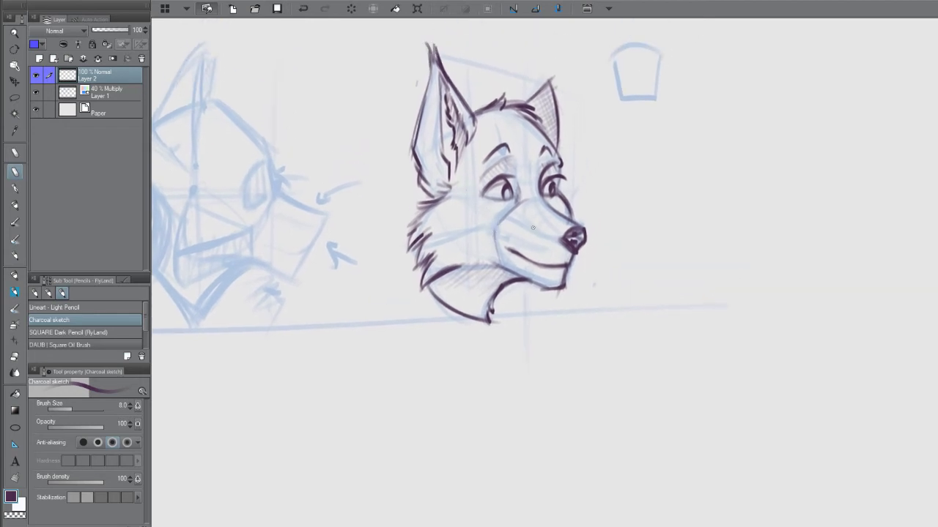
scroll(534, 228, "down", 4)
left_click_drag(613, 244, 624, 185)
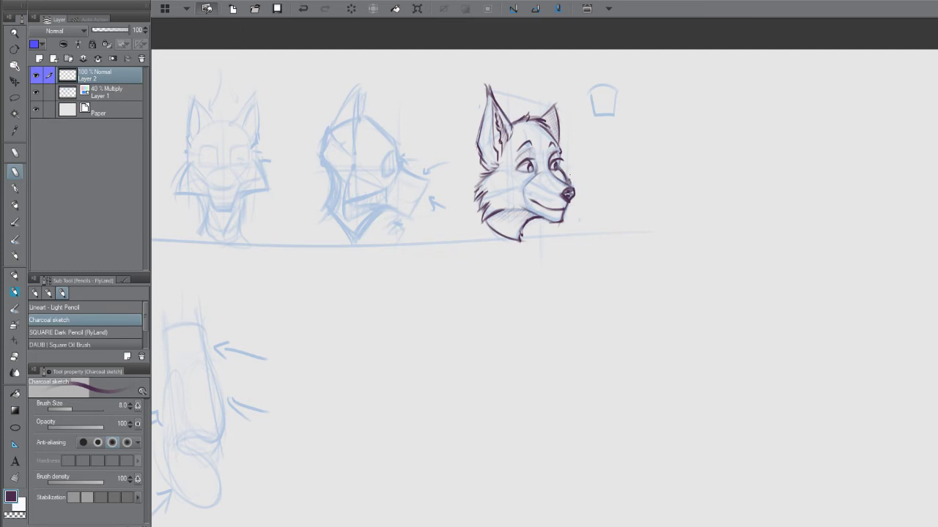
scroll(554, 196, "down", 1)
scroll(534, 220, "down", 1)
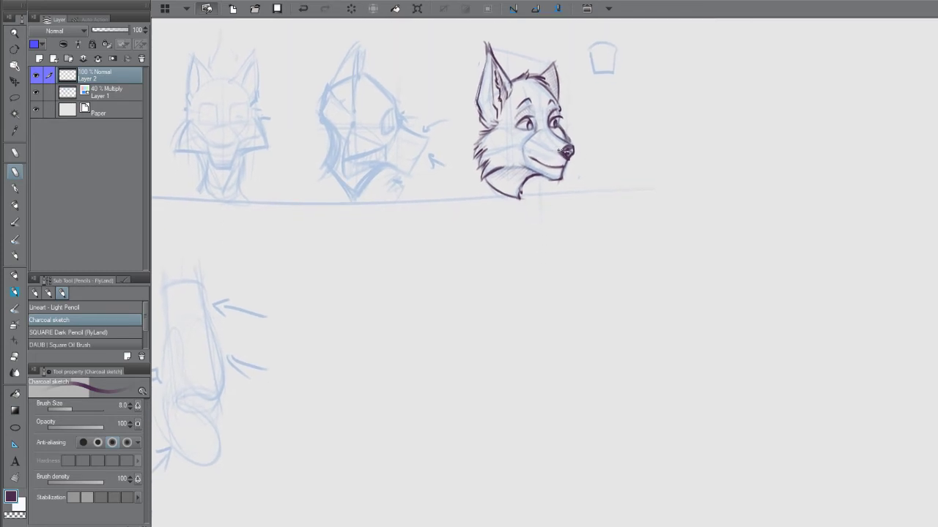
left_click_drag(559, 150, 566, 145)
left_click_drag(578, 177, 567, 165)
scroll(580, 194, "down", 2)
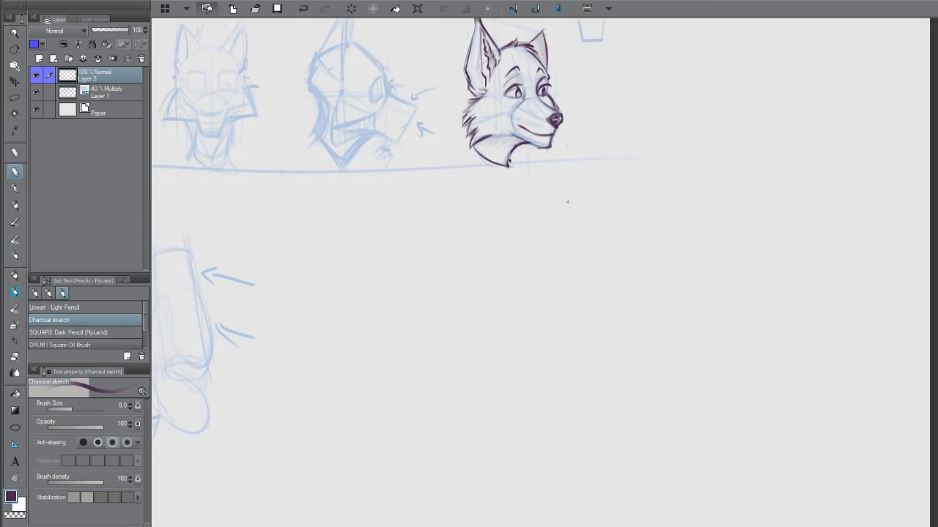
mouse_move(567, 201)
left_mouse_down()
mouse_move(561, 223)
mouse_move(534, 188)
mouse_move(580, 199)
mouse_move(564, 226)
mouse_move(592, 227)
mouse_move(592, 272)
mouse_move(616, 233)
left_mouse_up()
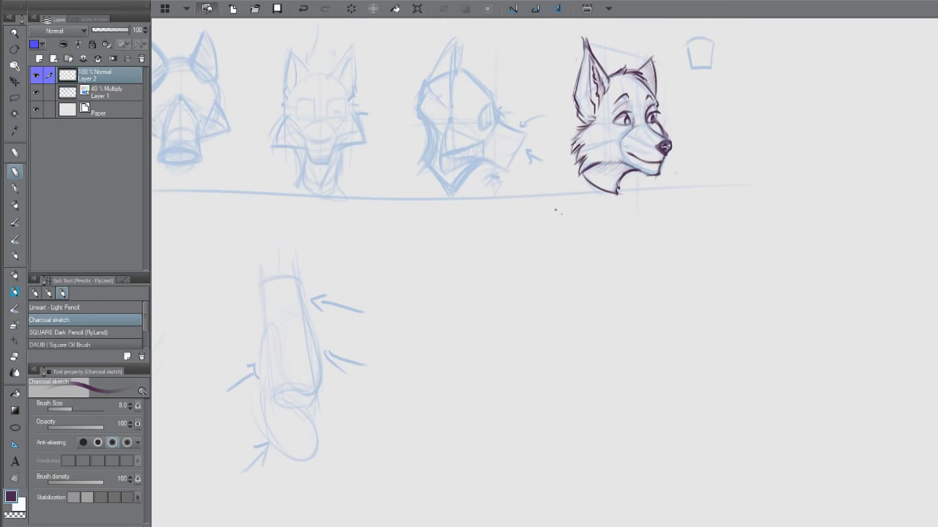
scroll(579, 239, "down", 4)
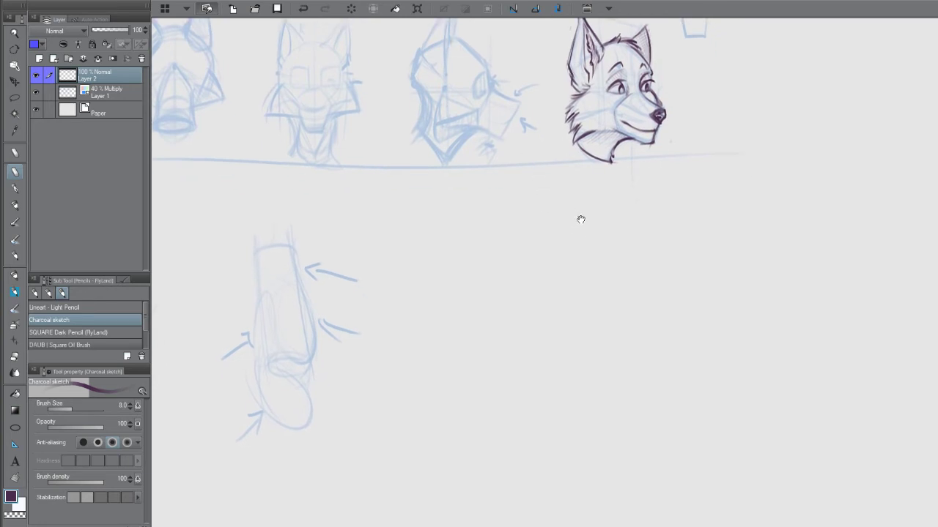
scroll(608, 251, "down", 2)
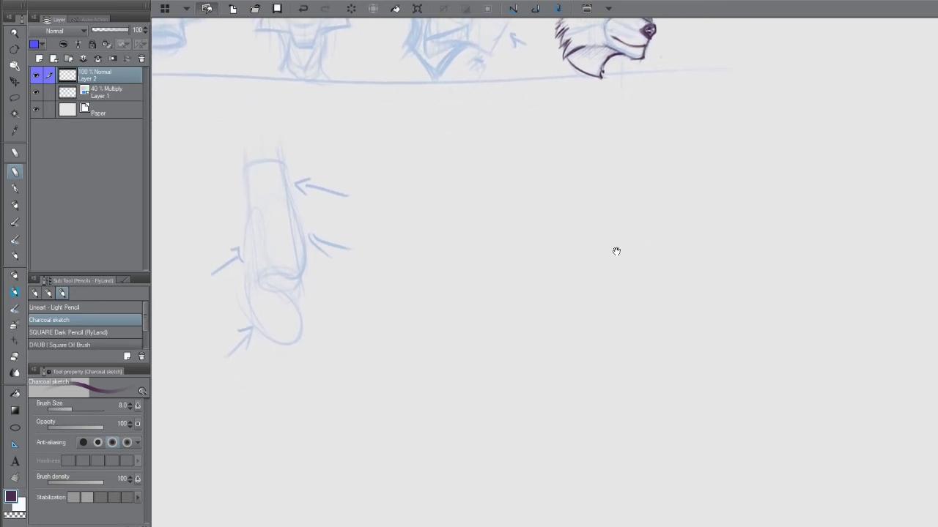
scroll(612, 251, "up", 2)
- Hide Layer 1 and Layer 2, add a new raster layer above them, and set the brush size to 10
left_click_drag(38, 87, 36, 75)
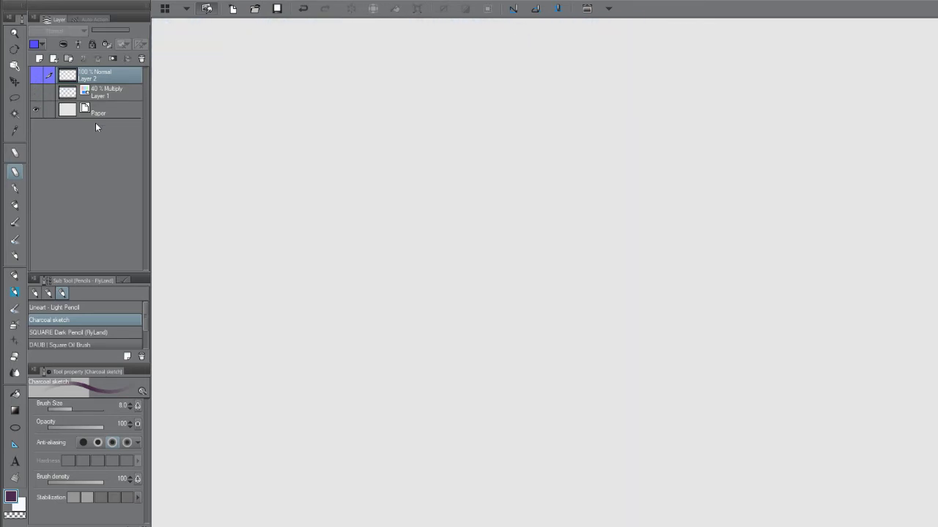
scroll(397, 219, "up", 3)
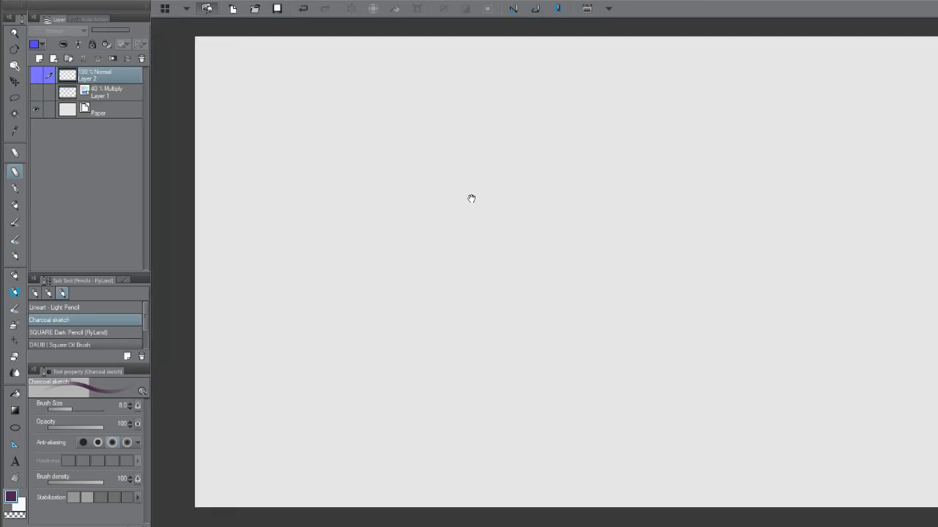
key("ctrl+shift+n")
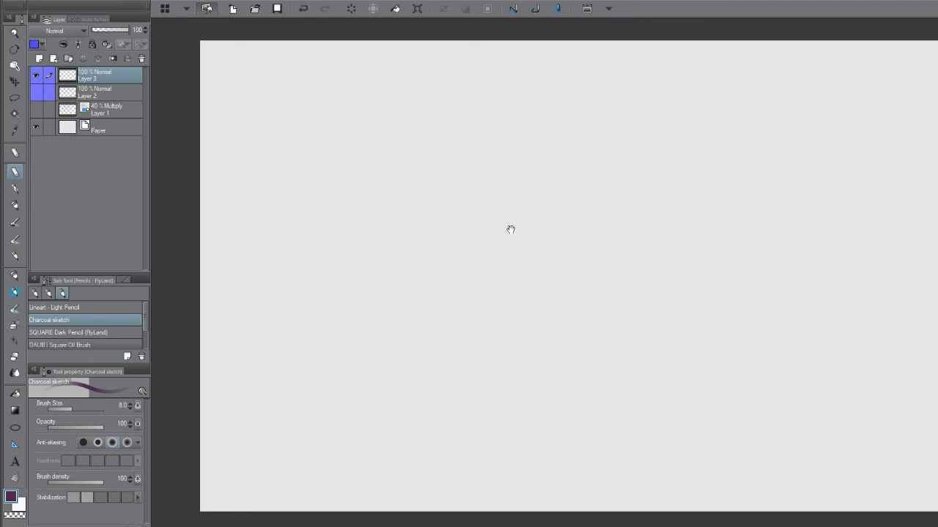
mouse_move(511, 226)
left_mouse_down()
mouse_move(624, 209)
mouse_move(541, 182)
mouse_move(532, 220)
mouse_move(483, 227)
left_mouse_up()
key("bracketright")
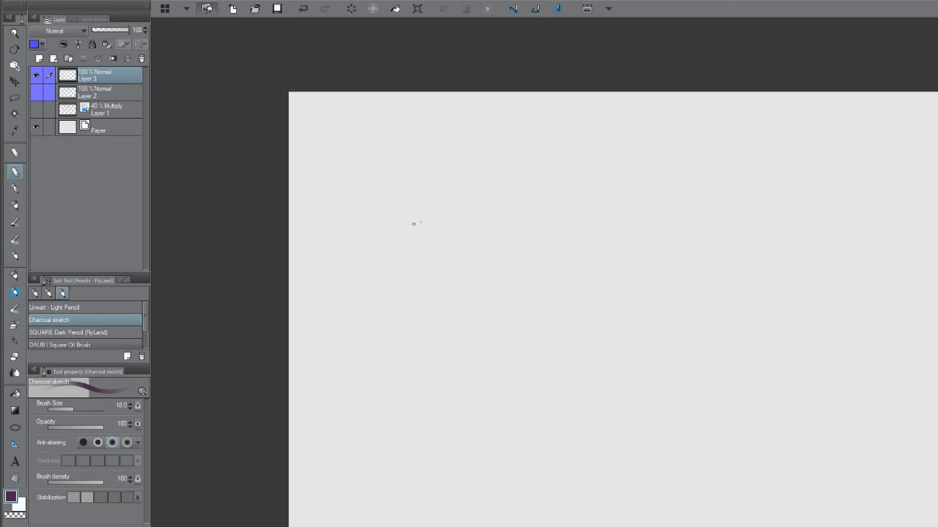
- Sketch a light ball for a new head near the canvas corner, with faint curved lines wrapping around it
mouse_move(393, 192)
left_mouse_down()
mouse_move(414, 226)
mouse_move(389, 165)
left_mouse_up()
key("ctrl+z")
mouse_move(400, 205)
left_mouse_down()
mouse_move(476, 196)
mouse_move(424, 253)
mouse_move(422, 174)
mouse_move(434, 253)
left_mouse_up()
key("ctrl+z")
left_click_drag(407, 193, 420, 244)
mouse_move(406, 216)
left_mouse_down()
mouse_move(409, 226)
mouse_move(479, 226)
mouse_move(400, 239)
mouse_move(411, 223)
mouse_move(474, 230)
left_mouse_up()
key("ctrl+z")
key("ctrl+z")
key("ctrl+z")
key("ctrl+z")
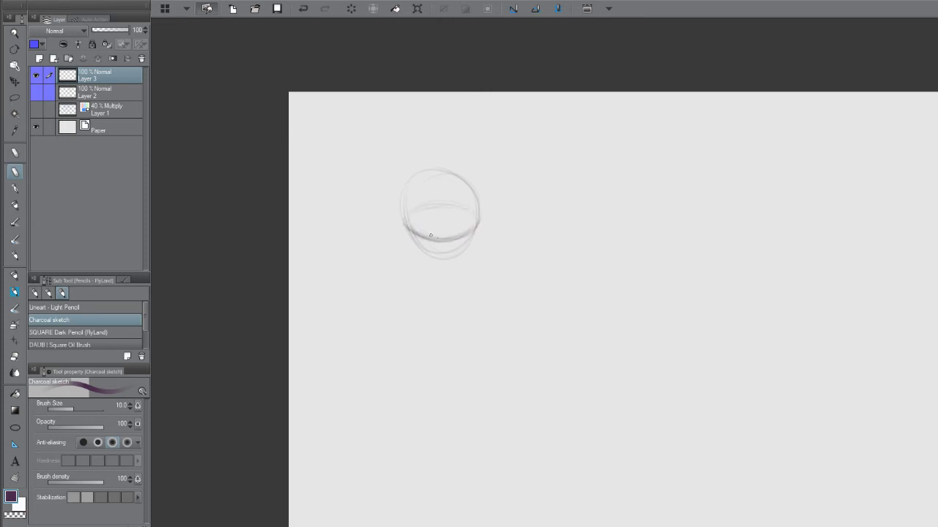
- Redraw the curved eye line across the front of the ball's lower half
left_click_drag(430, 236, 472, 227)
mouse_move(404, 223)
left_mouse_down()
mouse_move(446, 239)
mouse_move(479, 221)
mouse_move(419, 229)
mouse_move(466, 223)
left_mouse_up()
key("ctrl+z")
key("ctrl+z")
key("ctrl+z")
key("ctrl+z")
mouse_move(405, 222)
left_mouse_down()
mouse_move(467, 229)
mouse_move(449, 234)
mouse_move(410, 222)
mouse_move(479, 223)
left_mouse_up()
key("ctrl+z")
mouse_move(411, 217)
left_mouse_down()
mouse_move(450, 238)
mouse_move(474, 221)
left_mouse_up()
- Strengthen the ball's outline along both sides, the rounded base and the crown
mouse_move(406, 186)
left_mouse_down()
mouse_move(416, 245)
mouse_move(432, 259)
left_mouse_up()
key("ctrl+z")
mouse_move(407, 189)
left_mouse_down()
mouse_move(411, 237)
mouse_move(451, 241)
mouse_move(413, 228)
mouse_move(461, 244)
mouse_move(418, 245)
mouse_move(463, 245)
left_mouse_up()
left_click_drag(479, 213, 456, 253)
mouse_move(469, 182)
left_mouse_down()
mouse_move(424, 171)
mouse_move(439, 171)
left_mouse_up()
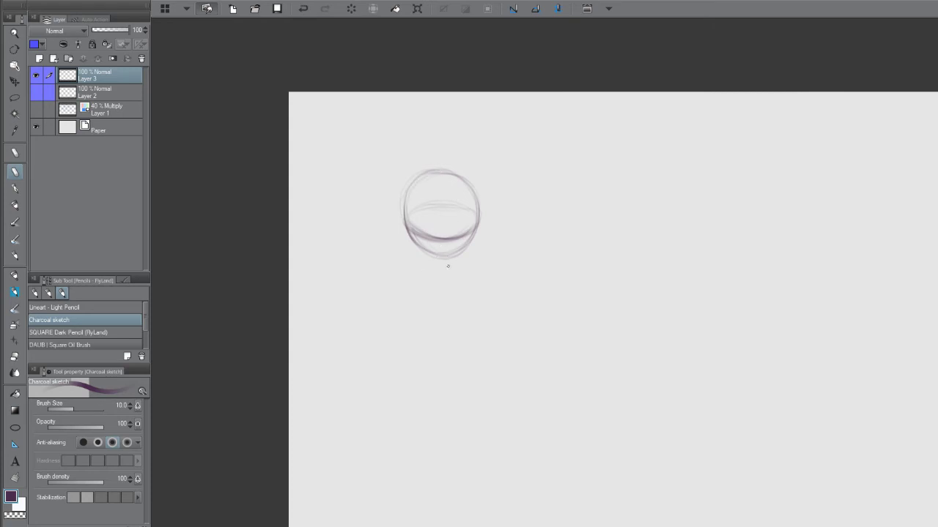
- Draw the off-centre vertical face line crossing a darker eye line, and mark its start on the crown with a dot
left_click_drag(461, 193, 461, 228)
left_click_drag(458, 186, 460, 241)
left_click_drag(466, 202, 454, 266)
mouse_move(466, 201)
left_mouse_down()
mouse_move(455, 252)
mouse_move(483, 230)
mouse_move(422, 245)
left_mouse_up()
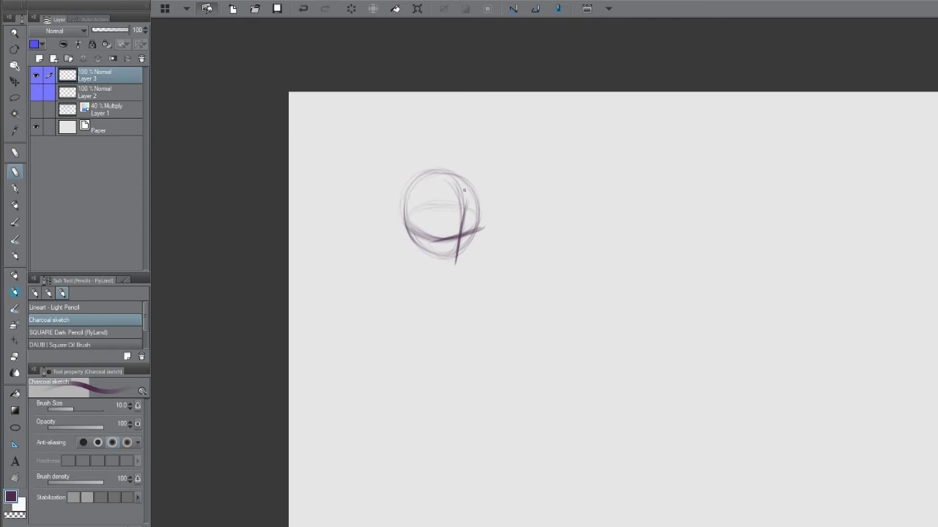
left_click_drag(457, 187, 449, 179)
- Construct a perspective box around the ball, with its front face aligned to the vertical face line
left_click_drag(432, 215, 409, 193)
mouse_move(403, 239)
left_mouse_down()
mouse_move(430, 277)
mouse_move(473, 253)
mouse_move(472, 275)
left_mouse_up()
mouse_move(484, 199)
left_mouse_down()
mouse_move(441, 215)
mouse_move(444, 169)
mouse_move(406, 181)
left_mouse_up()
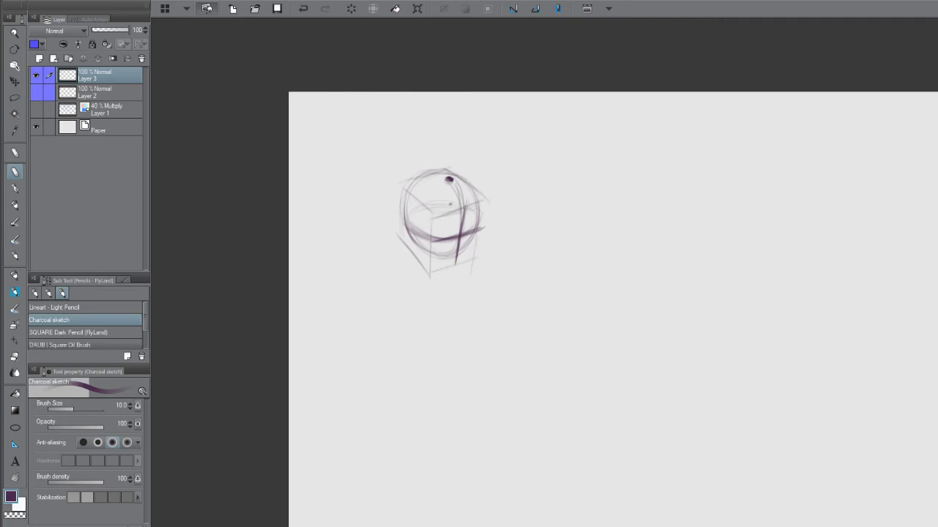
left_click_drag(496, 200, 426, 211)
left_click_drag(477, 259, 436, 269)
left_click_drag(463, 205, 456, 270)
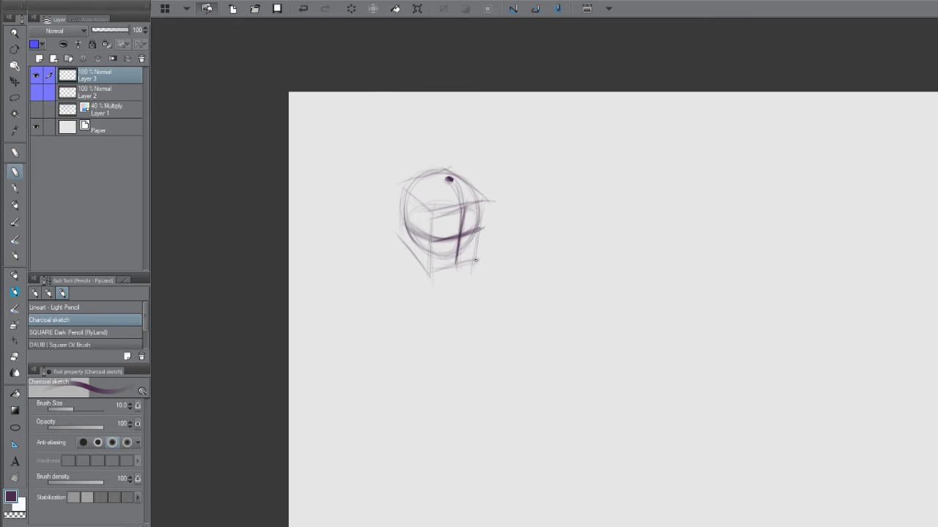
mouse_move(485, 200)
left_mouse_down()
mouse_move(434, 272)
mouse_move(473, 264)
left_mouse_up()
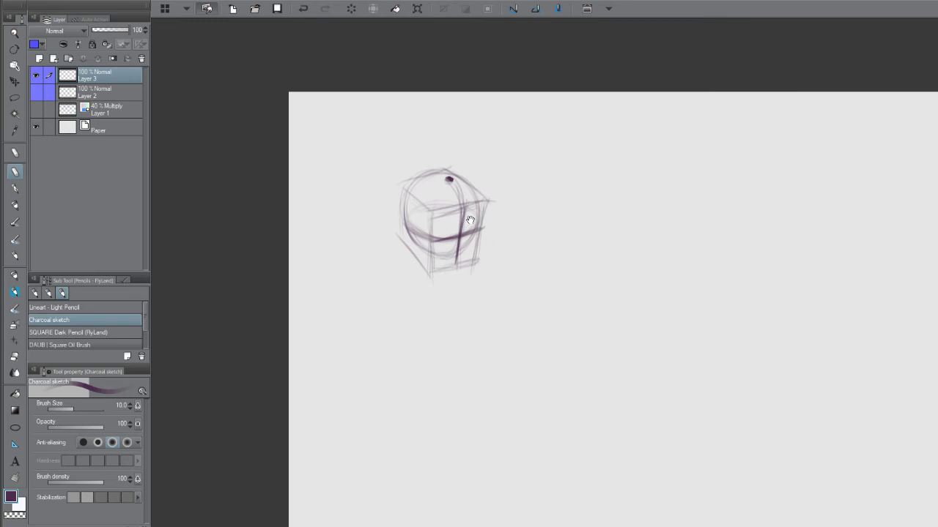
- Draw two arched eye shapes on the box's front face, one on each side of the centre line
left_click_drag(470, 220, 469, 220)
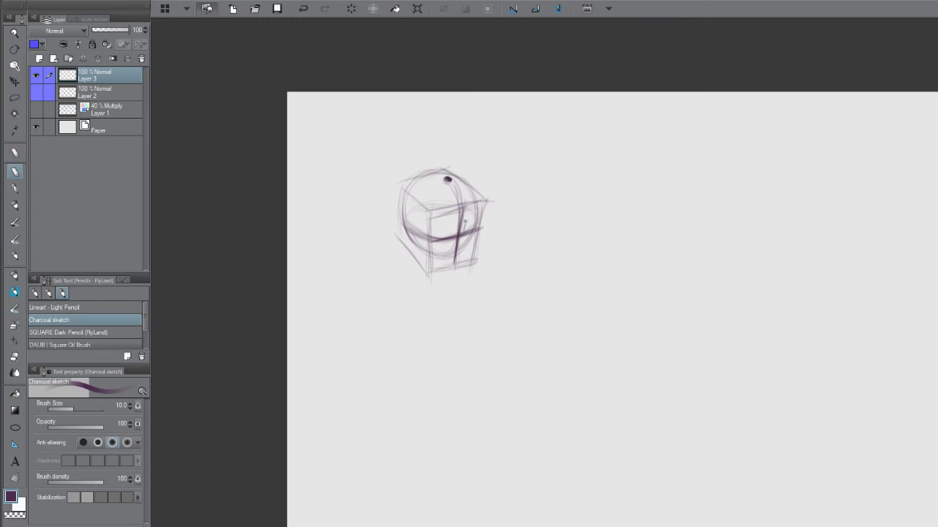
mouse_move(464, 232)
left_mouse_down()
mouse_move(467, 217)
mouse_move(476, 219)
mouse_move(449, 218)
mouse_move(453, 236)
mouse_move(450, 220)
left_mouse_up()
left_click_drag(431, 223, 431, 286)
left_click_drag(462, 208, 496, 205)
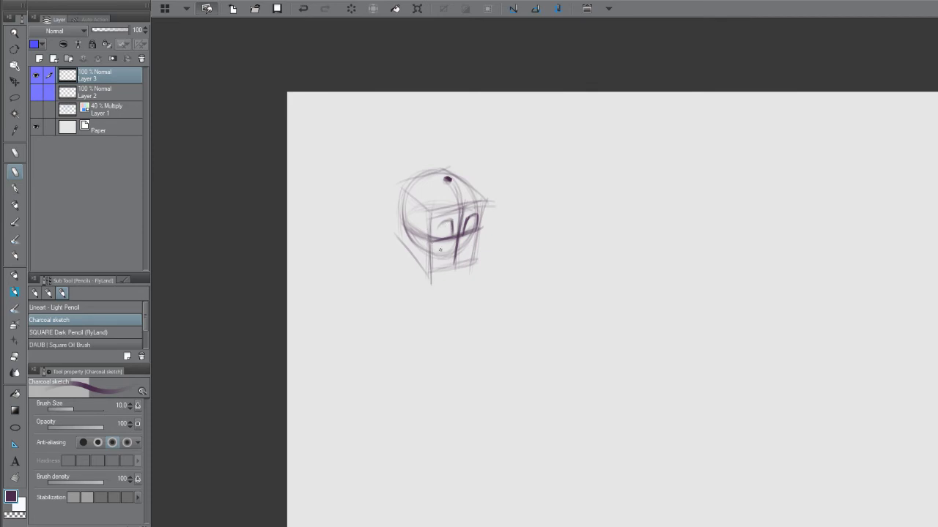
mouse_move(439, 241)
left_mouse_down()
mouse_move(443, 223)
mouse_move(447, 238)
mouse_move(476, 216)
left_mouse_up()
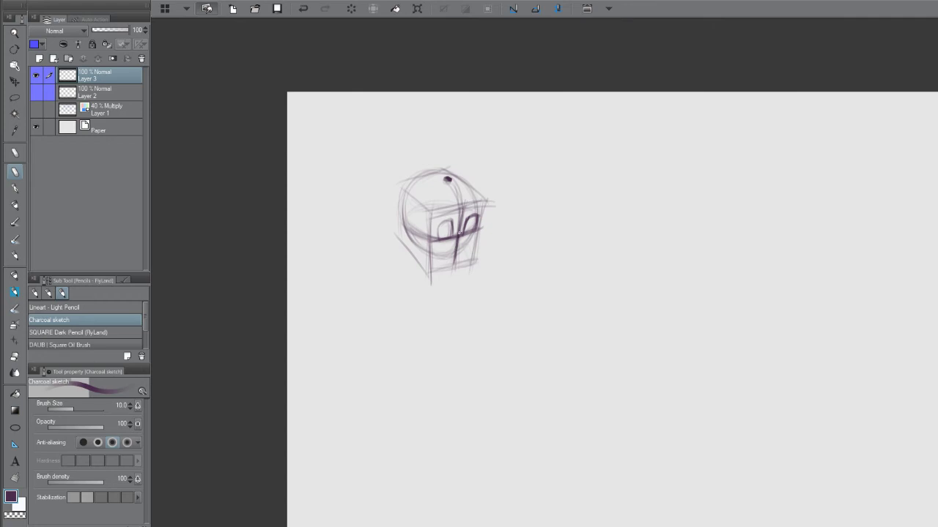
- Draw a wedge-shaped muzzle with an angular chin below the eyes, and clean its overlapping lines with the Charcoal Eraser
mouse_move(463, 243)
left_mouse_down()
mouse_move(474, 263)
mouse_move(460, 266)
mouse_move(474, 265)
mouse_move(459, 232)
mouse_move(468, 245)
mouse_move(455, 265)
mouse_move(448, 242)
mouse_move(447, 252)
mouse_move(463, 269)
mouse_move(447, 244)
mouse_move(448, 270)
mouse_move(450, 239)
mouse_move(441, 266)
mouse_move(460, 279)
mouse_move(440, 267)
mouse_move(455, 281)
mouse_move(476, 276)
mouse_move(466, 222)
mouse_move(463, 241)
mouse_move(474, 264)
mouse_move(479, 259)
mouse_move(457, 282)
mouse_move(467, 264)
mouse_move(442, 272)
mouse_move(465, 243)
left_mouse_up()
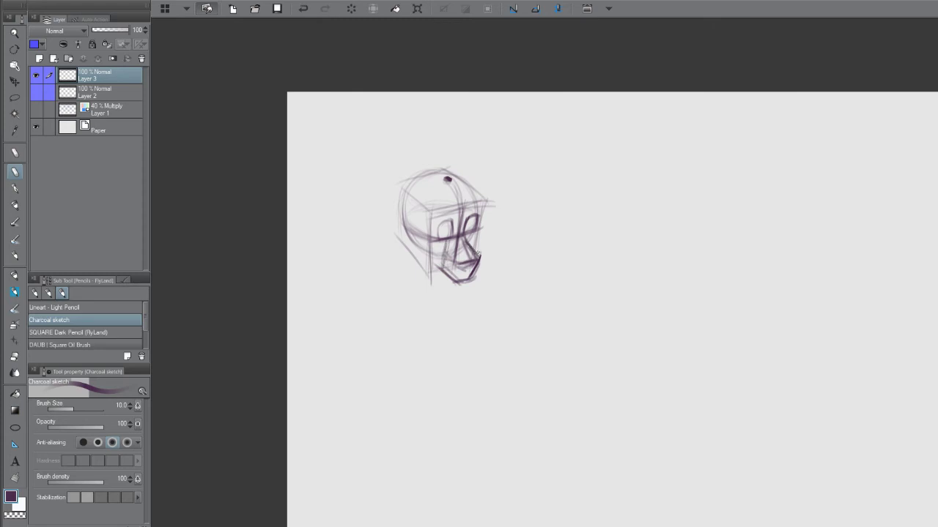
left_click_drag(474, 260, 479, 254)
key("e")
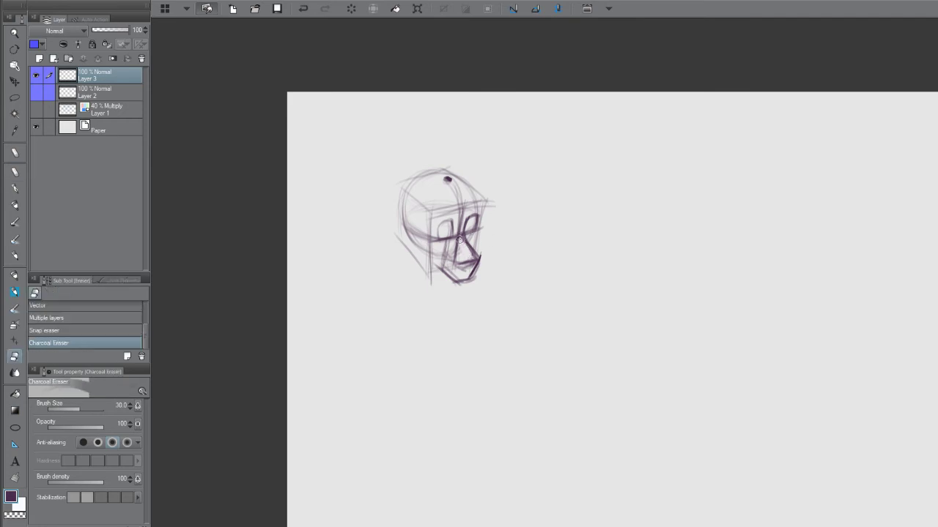
left_click_drag(459, 240, 470, 256)
mouse_move(456, 267)
left_mouse_down()
mouse_move(470, 266)
mouse_move(463, 261)
left_mouse_up()
left_click_drag(478, 256, 469, 256)
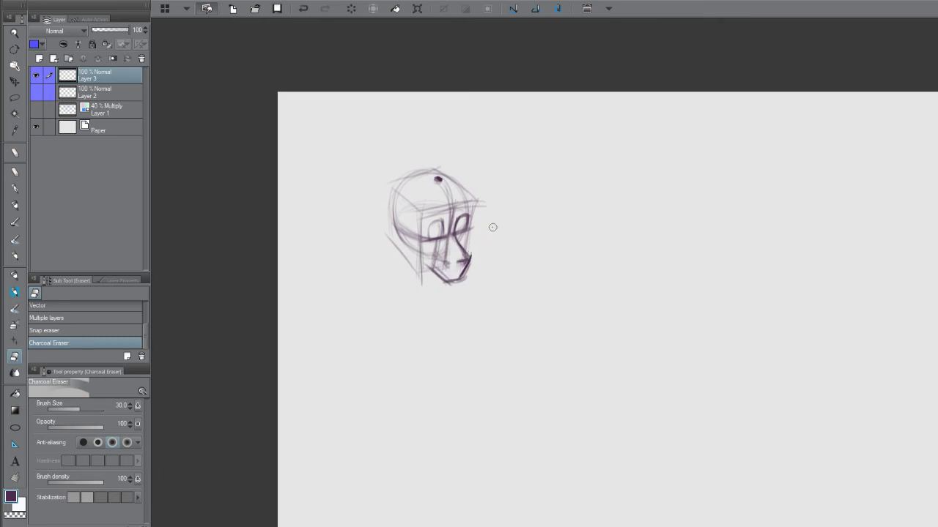
- Flip the canvas view horizontally and use the Charcoal sketch pencil to define the muzzle's near side and jaw line
key("h")
key("p")
left_click_drag(609, 268, 600, 271)
mouse_move(662, 271)
left_mouse_down()
mouse_move(649, 279)
mouse_move(668, 267)
mouse_move(658, 271)
mouse_move(665, 255)
left_mouse_up()
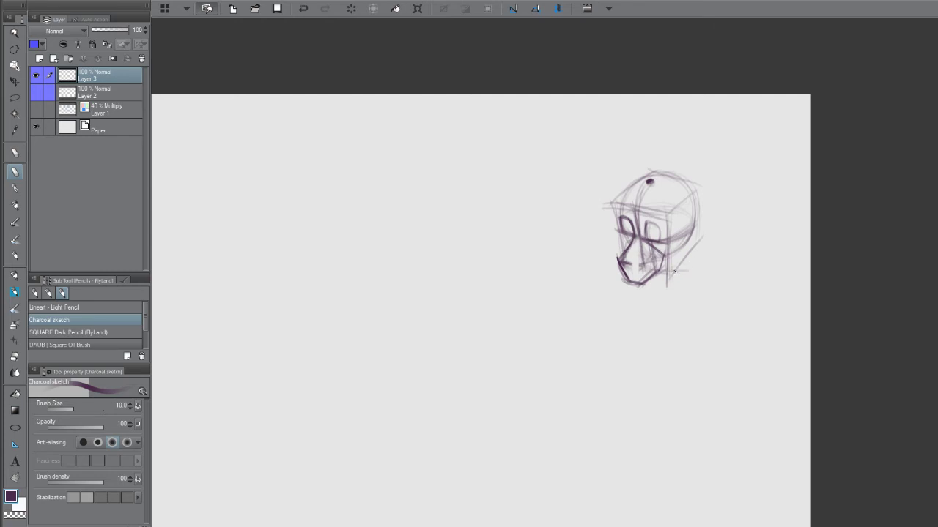
mouse_move(703, 262)
left_mouse_down()
mouse_move(600, 259)
mouse_move(610, 257)
mouse_move(596, 281)
mouse_move(560, 276)
mouse_move(601, 276)
mouse_move(553, 279)
mouse_move(612, 288)
mouse_move(567, 277)
mouse_move(605, 276)
mouse_move(565, 274)
mouse_move(624, 271)
mouse_move(580, 275)
mouse_move(596, 271)
mouse_move(595, 294)
mouse_move(559, 277)
mouse_move(585, 279)
mouse_move(598, 324)
left_mouse_up()
mouse_move(586, 275)
left_mouse_down()
mouse_move(592, 301)
mouse_move(579, 320)
mouse_move(593, 272)
left_mouse_up()
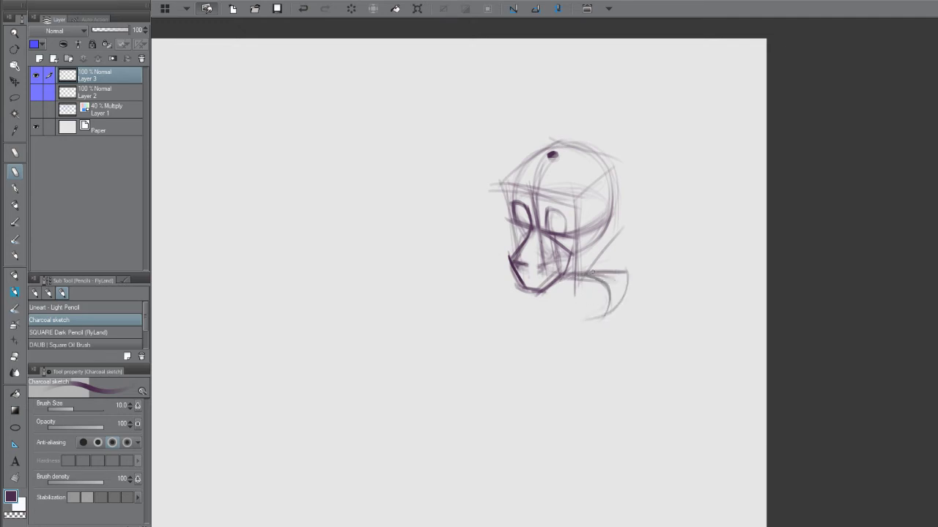
left_click_drag(595, 318, 610, 243)
key("ctrl+z")
key("ctrl+z")
key("ctrl+z")
key("ctrl+z")
key("ctrl+z")
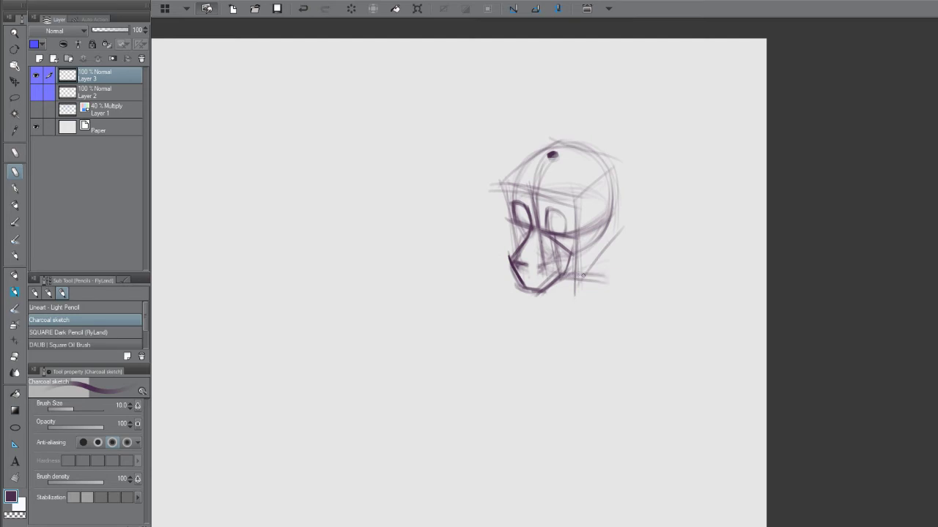
- Draw the cheek ruff behind the jaw with a flat lower edge and a curved back edge rising to the eye line
mouse_move(564, 274)
left_mouse_down()
mouse_move(618, 275)
mouse_move(604, 254)
mouse_move(609, 231)
left_mouse_up()
mouse_move(620, 271)
left_mouse_down()
mouse_move(599, 215)
mouse_move(614, 236)
left_mouse_up()
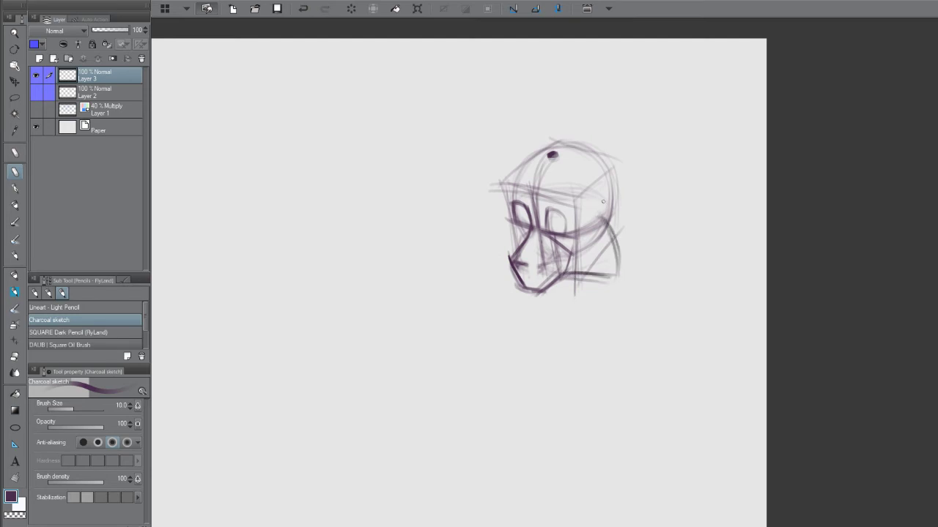
left_click_drag(595, 187, 603, 217)
left_click_drag(604, 231, 609, 250)
left_click_drag(594, 168, 602, 216)
left_click_drag(599, 220, 606, 257)
mouse_move(600, 212)
left_mouse_down()
mouse_move(581, 244)
mouse_move(598, 217)
mouse_move(584, 249)
mouse_move(572, 246)
mouse_move(612, 275)
left_mouse_up()
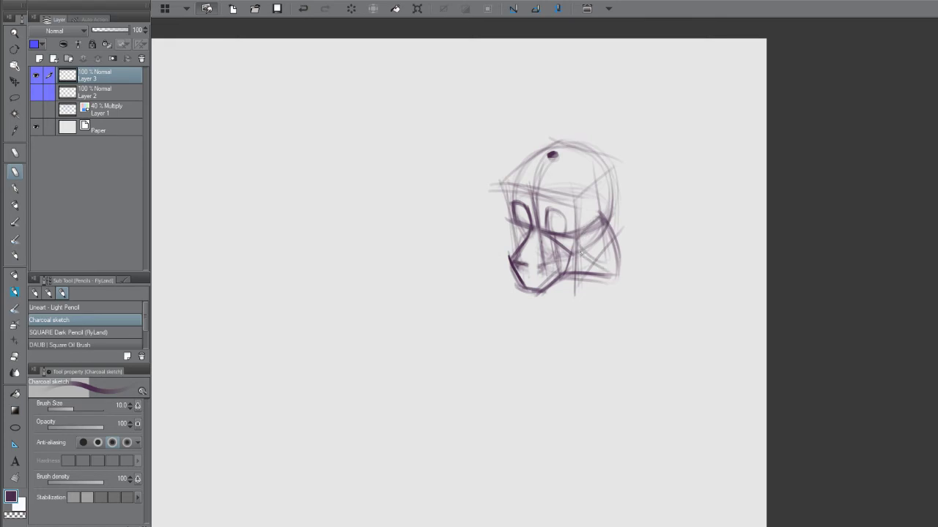
- Redraw the diagonal plane line inside the cheek ruff and darken the ruff's curved back edge
key("ctrl+z")
left_click_drag(578, 243, 617, 276)
left_click_drag(576, 245, 617, 282)
left_click_drag(609, 230, 620, 261)
mouse_move(600, 208)
left_mouse_down()
mouse_move(589, 217)
mouse_move(622, 271)
left_mouse_up()
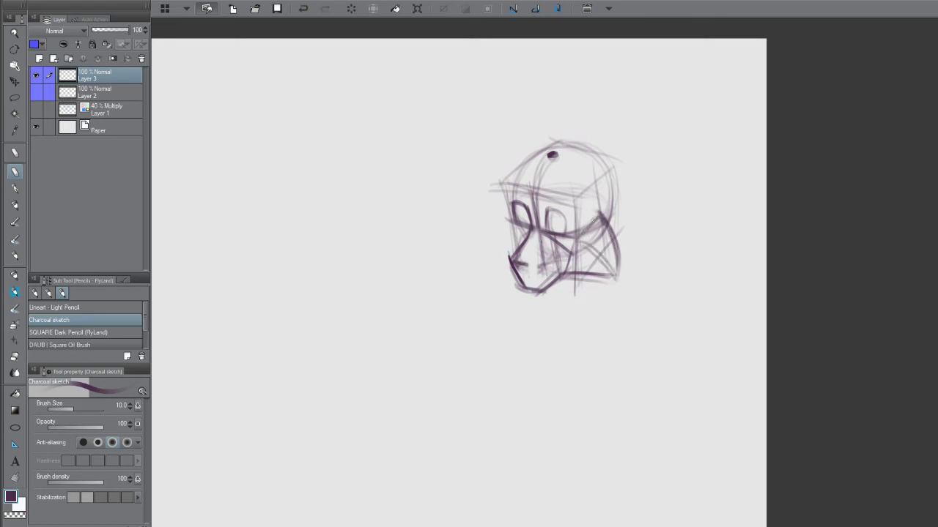
- Darken the near end of the eye line and draw a curved guide across the crown for the ears
mouse_move(598, 214)
left_mouse_down()
mouse_move(570, 242)
mouse_move(597, 251)
mouse_move(557, 208)
mouse_move(568, 234)
left_mouse_up()
mouse_move(602, 214)
left_mouse_down()
mouse_move(593, 180)
mouse_move(529, 151)
left_mouse_up()
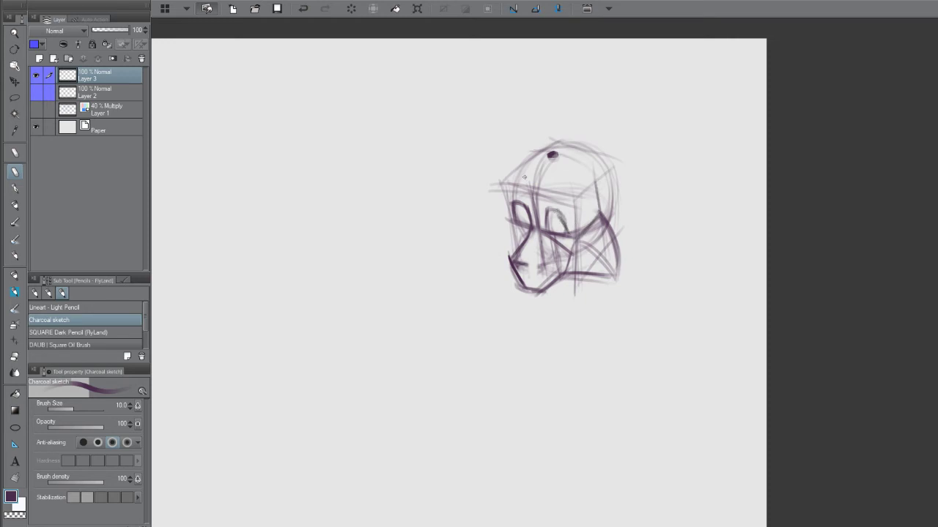
key("ctrl+z")
left_click_drag(586, 174, 528, 156)
key("ctrl+z")
left_click_drag(591, 175, 534, 153)
- Draw two pointed triangular ears on top of the head and mark their base points with dots
left_click_drag(604, 170, 597, 195)
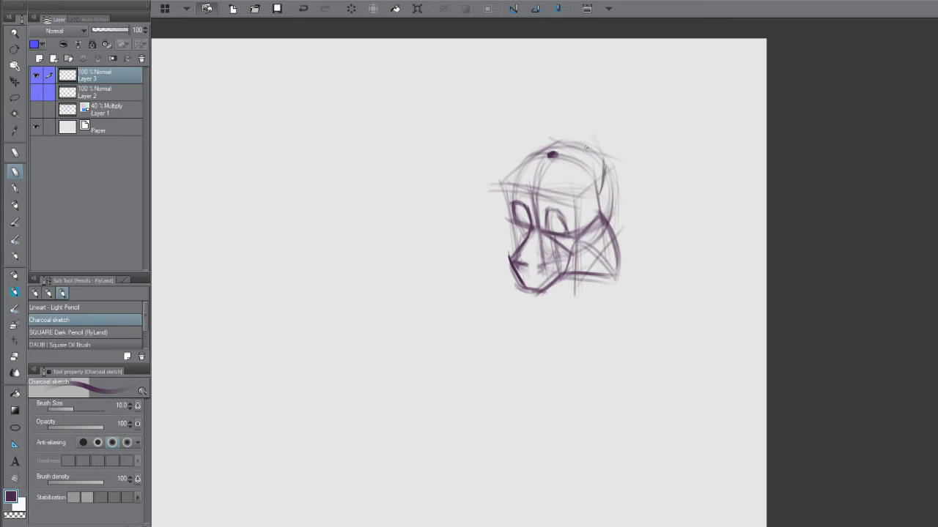
mouse_move(607, 165)
left_mouse_down()
mouse_move(588, 108)
mouse_move(573, 158)
left_mouse_up()
left_click_drag(596, 194, 600, 200)
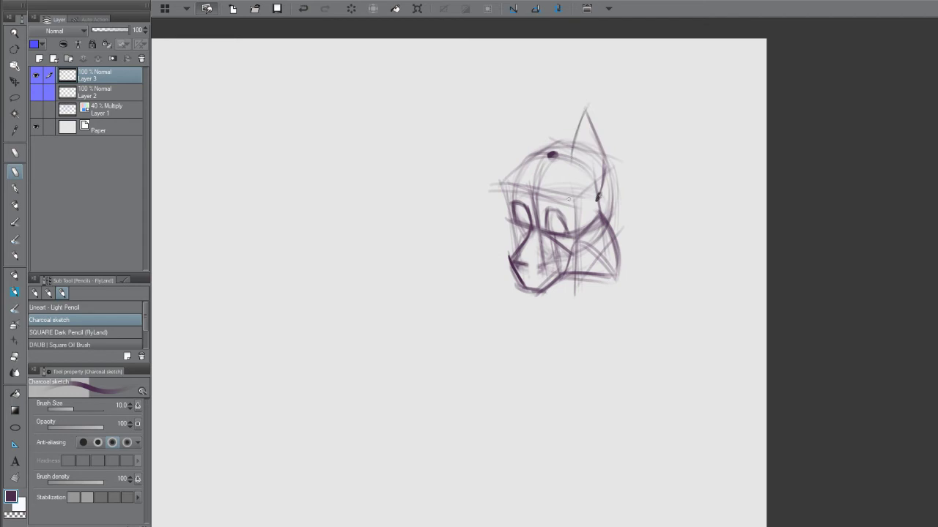
mouse_move(572, 161)
left_mouse_down()
mouse_move(526, 123)
mouse_move(517, 178)
left_mouse_up()
mouse_move(531, 104)
left_mouse_down()
mouse_move(514, 178)
mouse_move(530, 106)
mouse_move(523, 130)
mouse_move(542, 158)
mouse_move(529, 104)
left_mouse_up()
left_click_drag(545, 156, 528, 104)
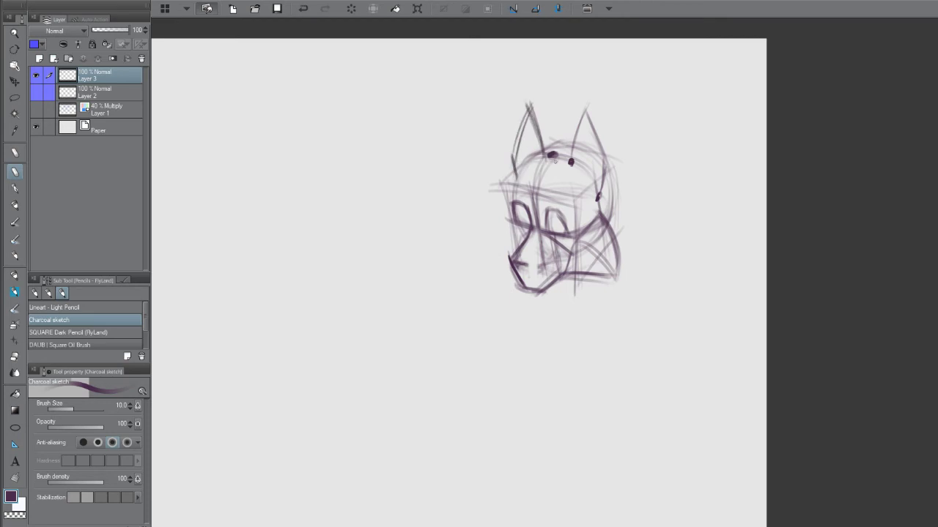
mouse_move(600, 188)
left_mouse_down()
mouse_move(573, 160)
mouse_move(598, 180)
left_mouse_up()
left_click_drag(513, 177, 586, 180)
key("ctrl+z")
key("ctrl+z")
- Add an outer back edge to give the near ear depth, and darken the outlines of both ears
mouse_move(605, 195)
left_mouse_down()
mouse_move(613, 148)
mouse_move(589, 107)
mouse_move(585, 156)
left_mouse_up()
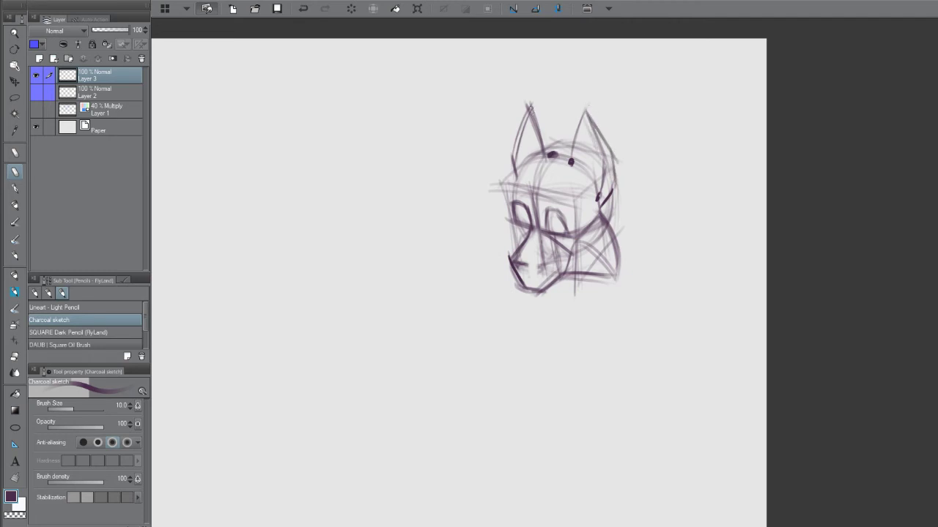
left_click_drag(529, 107, 552, 147)
left_click_drag(517, 183, 517, 138)
mouse_move(588, 104)
left_mouse_down()
mouse_move(582, 132)
mouse_move(608, 183)
mouse_move(605, 168)
mouse_move(620, 164)
mouse_move(616, 192)
left_mouse_up()
mouse_move(583, 112)
left_mouse_down()
mouse_move(608, 151)
mouse_move(605, 176)
mouse_move(605, 156)
left_mouse_up()
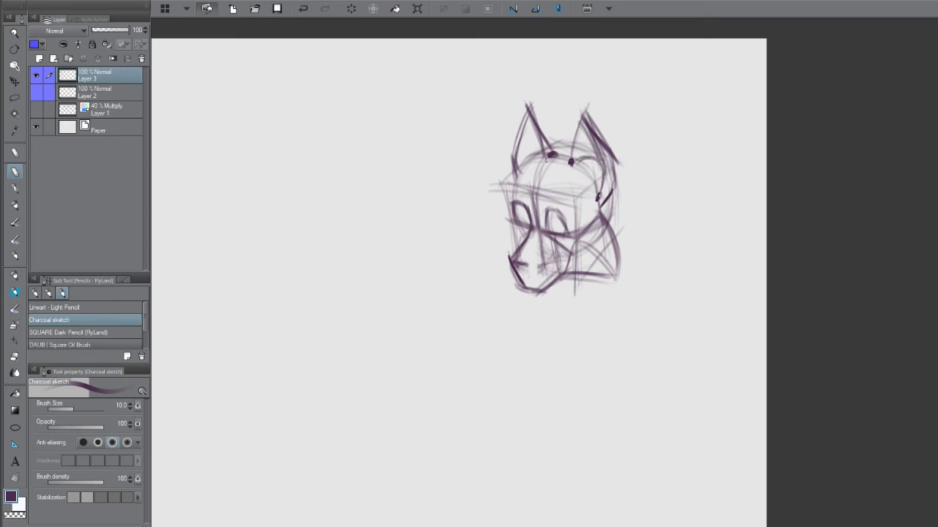
- Mirror the canvas view and redraw both ears as shorter, darker triangles over the existing ear sketches
mouse_move(542, 151)
left_mouse_down()
mouse_move(519, 164)
mouse_move(521, 142)
mouse_move(518, 151)
left_mouse_up()
left_click_drag(582, 154, 561, 201)
key("h")
mouse_move(460, 211)
left_mouse_down()
mouse_move(511, 252)
mouse_move(580, 215)
left_mouse_up()
left_click_drag(563, 250, 586, 215)
mouse_move(590, 253)
left_mouse_down()
mouse_move(594, 209)
mouse_move(576, 229)
left_mouse_up()
mouse_move(652, 248)
left_mouse_down()
mouse_move(655, 211)
mouse_move(654, 223)
left_mouse_up()
mouse_move(649, 232)
left_mouse_down()
mouse_move(655, 204)
mouse_move(625, 236)
left_mouse_up()
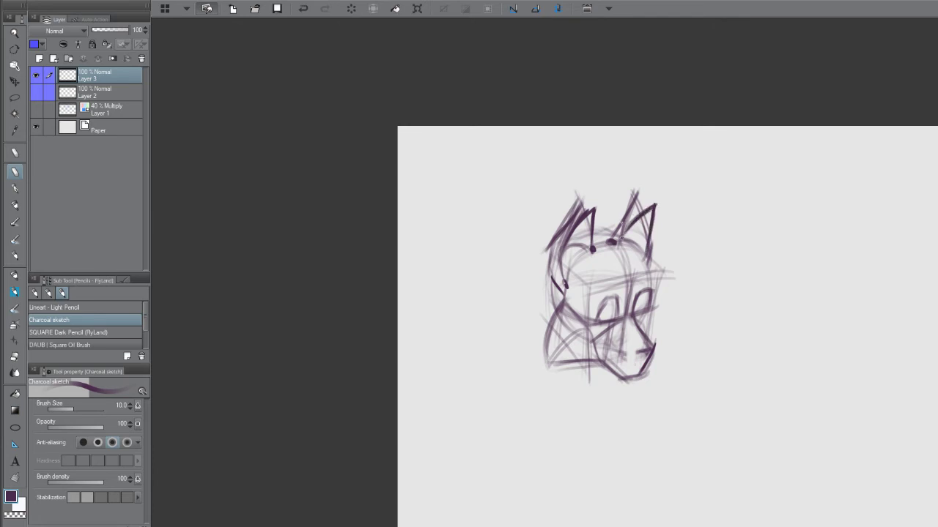
- Erase the old ear tips and stray outer lines, and redraw the inner edge of the far ear
key("e")
mouse_move(637, 201)
left_mouse_down()
mouse_move(615, 223)
mouse_move(647, 199)
mouse_move(629, 239)
left_mouse_up()
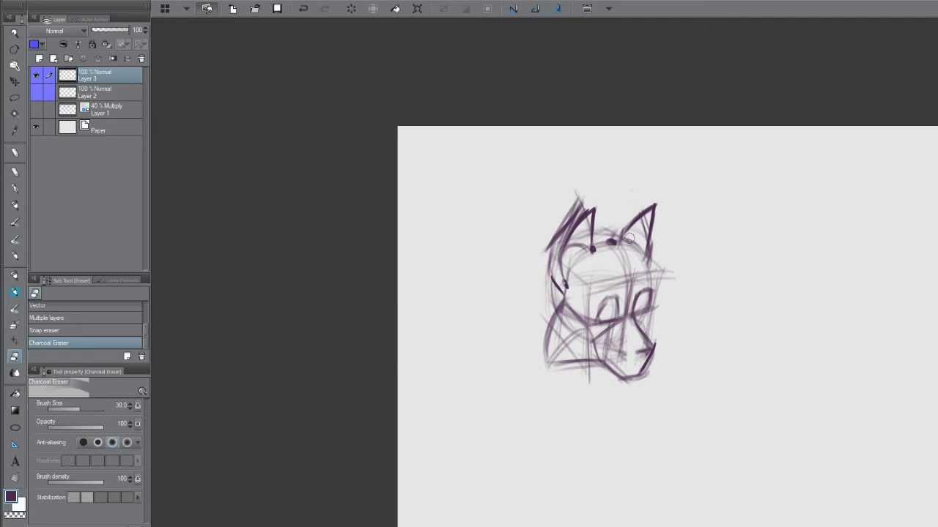
key("p")
mouse_move(652, 205)
left_mouse_down()
mouse_move(610, 242)
mouse_move(622, 243)
left_mouse_up()
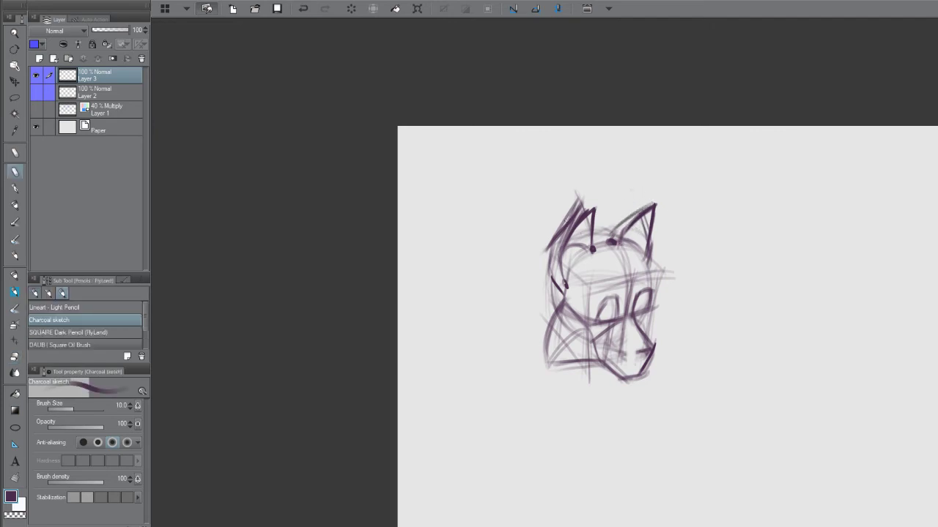
key("e")
mouse_move(546, 233)
left_mouse_down()
mouse_move(592, 198)
mouse_move(575, 202)
left_mouse_up()
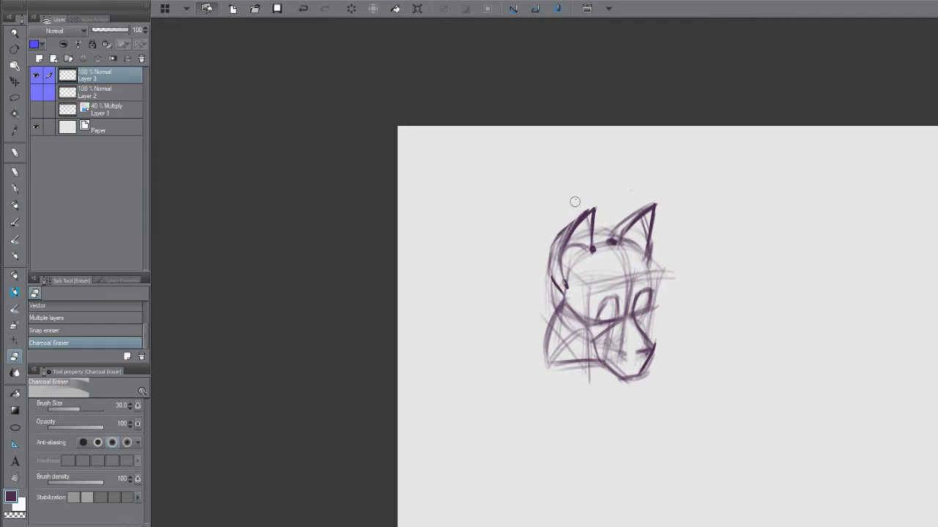
mouse_move(641, 244)
left_mouse_down()
mouse_move(647, 220)
mouse_move(656, 289)
mouse_move(659, 271)
left_mouse_up()
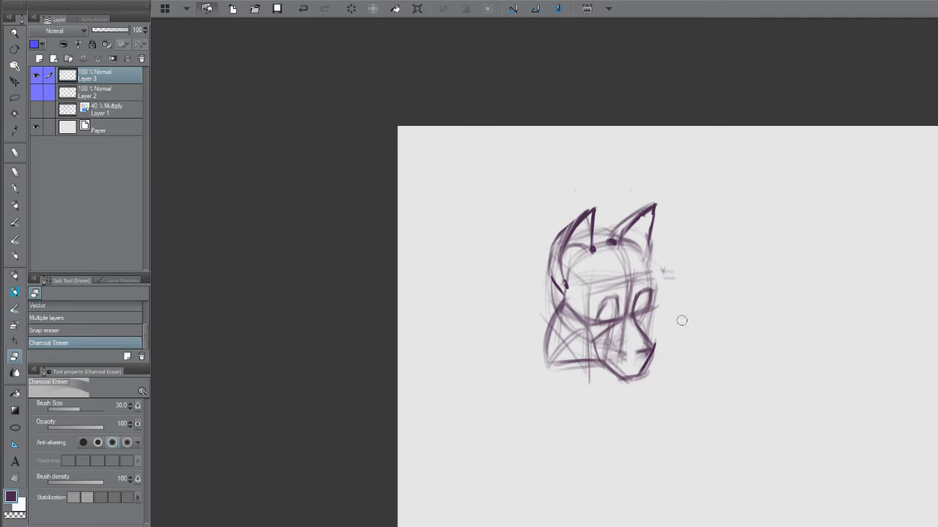
- Draw the far forehead contour from ear base to eye socket and darken the far ear's inner edge
left_click_drag(681, 320, 670, 311)
key("p")
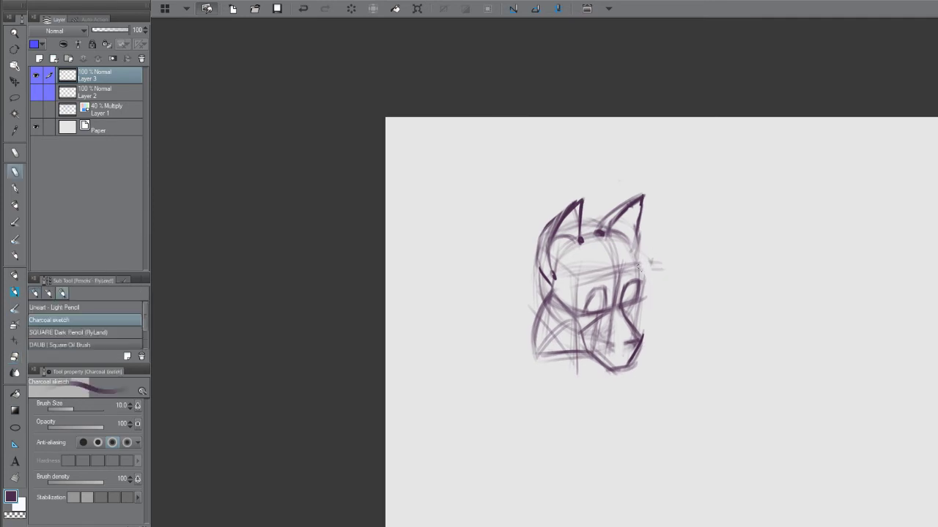
left_click_drag(627, 236, 645, 281)
mouse_move(627, 230)
left_mouse_down()
mouse_move(645, 287)
mouse_move(633, 297)
mouse_move(640, 337)
mouse_move(640, 322)
left_mouse_up()
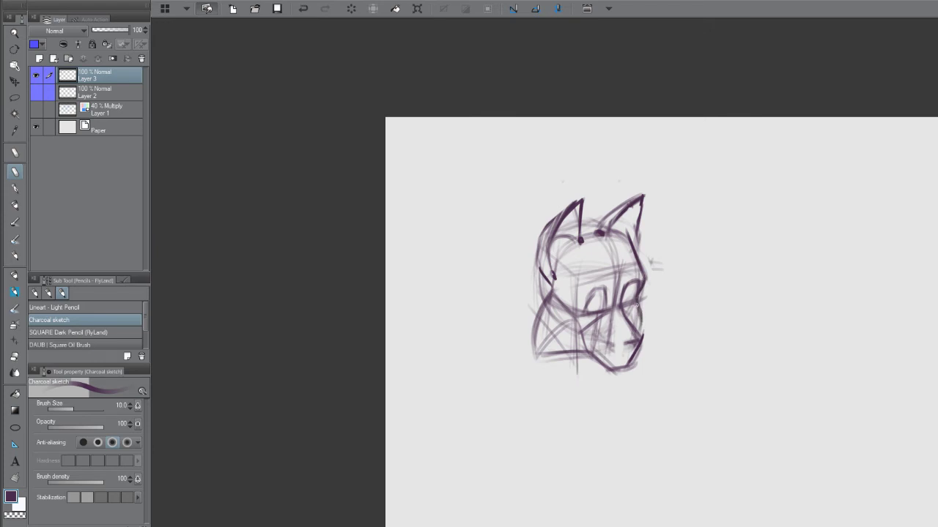
mouse_move(639, 276)
left_mouse_down()
mouse_move(643, 287)
mouse_move(643, 274)
left_mouse_up()
mouse_move(624, 236)
left_mouse_down()
mouse_move(642, 268)
mouse_move(630, 245)
mouse_move(638, 253)
left_mouse_up()
mouse_move(643, 201)
left_mouse_down()
mouse_move(640, 227)
mouse_move(592, 222)
left_mouse_up()
left_click_drag(607, 217, 587, 227)
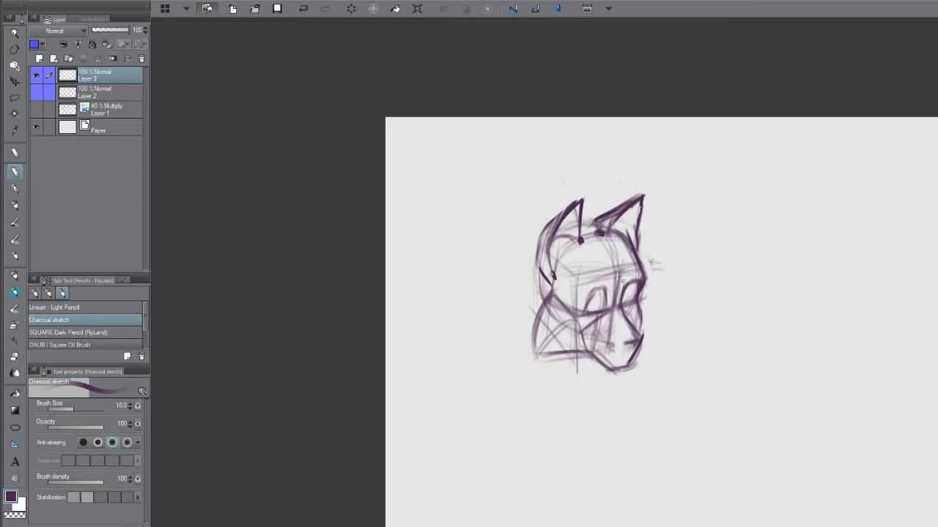
- Darken the centre line running down the forehead and restate the forehead's side planes
left_click_drag(616, 265, 623, 286)
left_click_drag(604, 237, 614, 265)
mouse_move(602, 238)
left_mouse_down()
mouse_move(621, 289)
mouse_move(599, 254)
mouse_move(557, 263)
mouse_move(580, 298)
mouse_move(624, 285)
left_mouse_up()
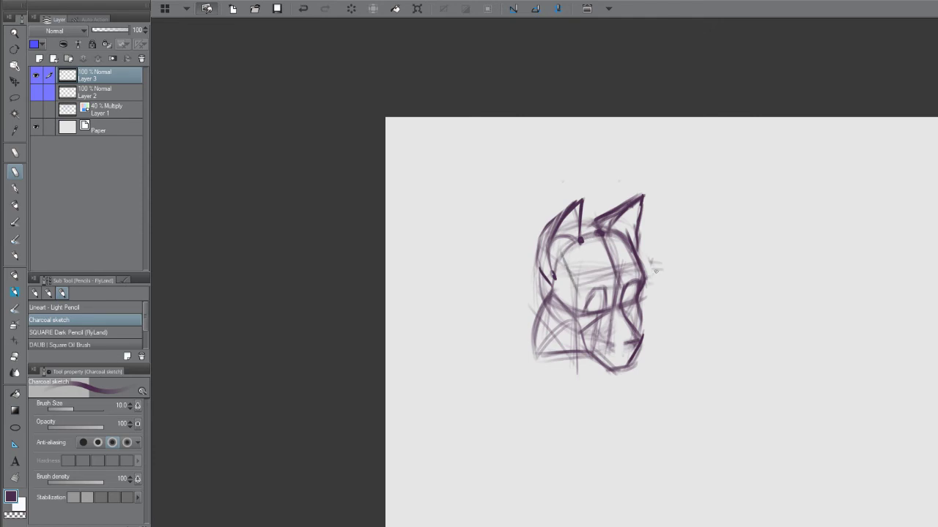
mouse_move(620, 239)
left_mouse_down()
mouse_move(555, 256)
mouse_move(545, 274)
left_mouse_up()
left_click_drag(618, 240, 612, 233)
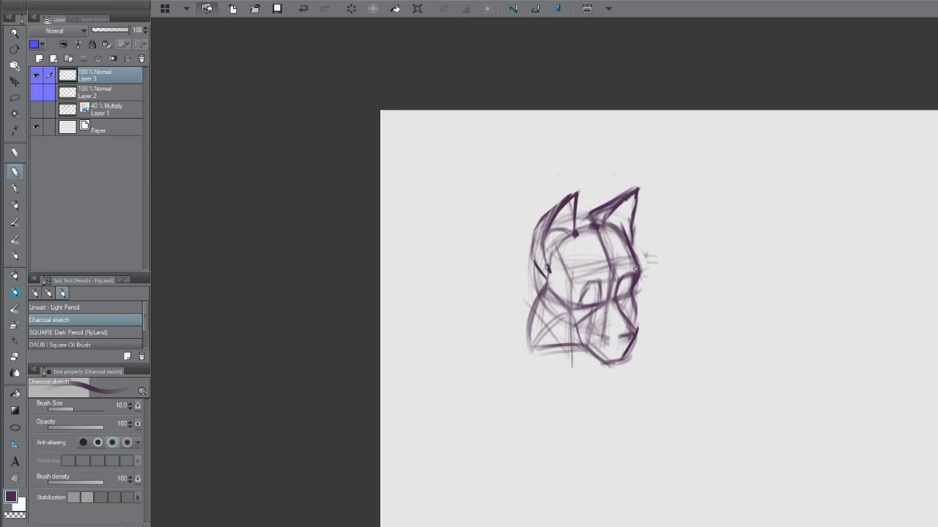
left_click_drag(635, 269, 625, 235)
left_click_drag(621, 256, 617, 246)
- On new Layer 4, draw both ears with tufted tips and ragged inner fur over the faded construction sketch
mouse_move(562, 185)
left_mouse_down()
mouse_move(567, 127)
mouse_move(546, 167)
mouse_move(520, 183)
mouse_move(531, 234)
mouse_move(560, 160)
mouse_move(556, 198)
left_mouse_up()
mouse_move(561, 150)
left_mouse_down()
mouse_move(531, 198)
mouse_move(535, 233)
left_mouse_up()
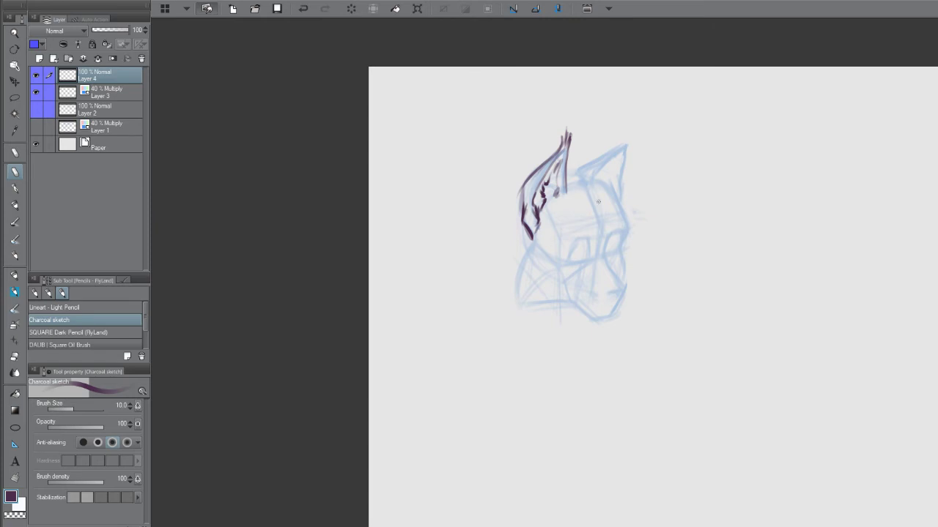
mouse_move(623, 198)
left_mouse_down()
mouse_move(623, 131)
mouse_move(595, 176)
mouse_move(608, 165)
mouse_move(604, 183)
mouse_move(619, 158)
mouse_move(611, 193)
left_mouse_up()
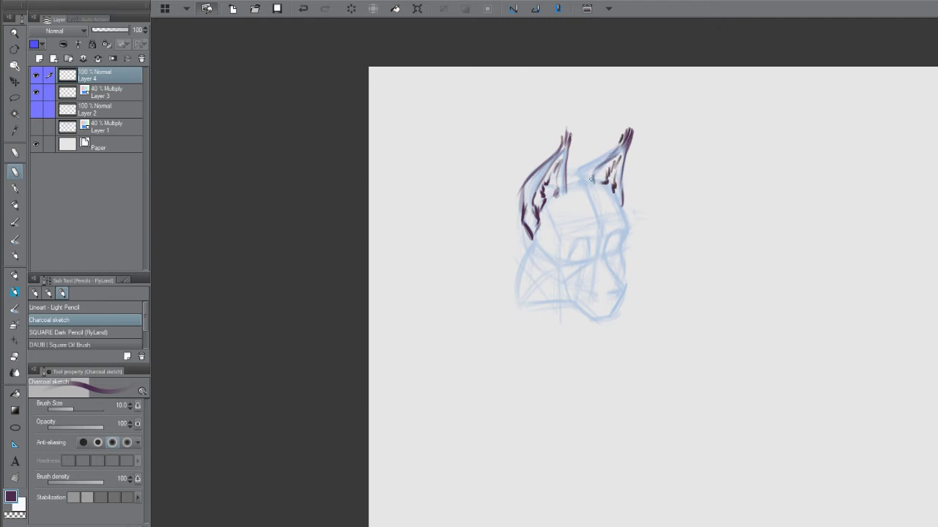
mouse_move(620, 146)
left_mouse_down()
mouse_move(573, 178)
mouse_move(594, 178)
left_mouse_up()
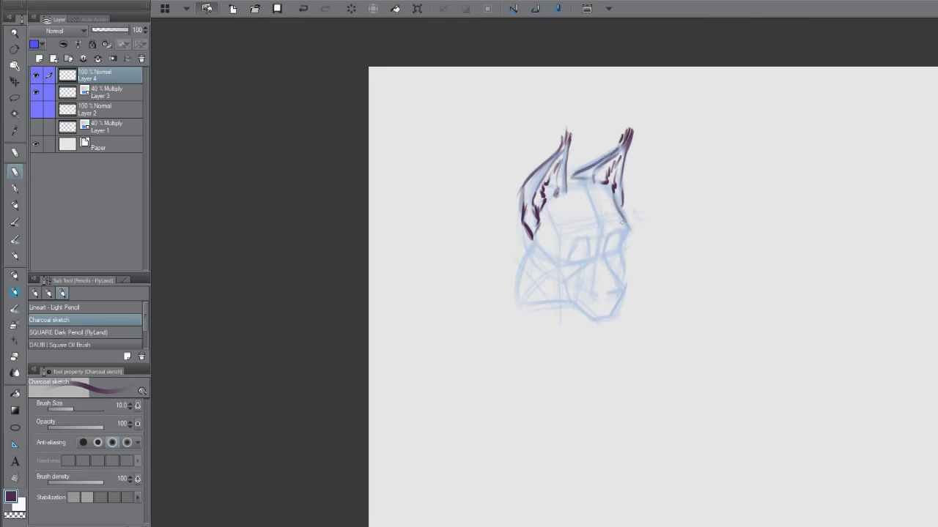
- Draw the far brow, eye socket and rounded far cheek contour, and sketch the furry lower jaw
mouse_move(616, 198)
left_mouse_down()
mouse_move(627, 233)
mouse_move(617, 250)
mouse_move(643, 248)
left_mouse_up()
key("h")
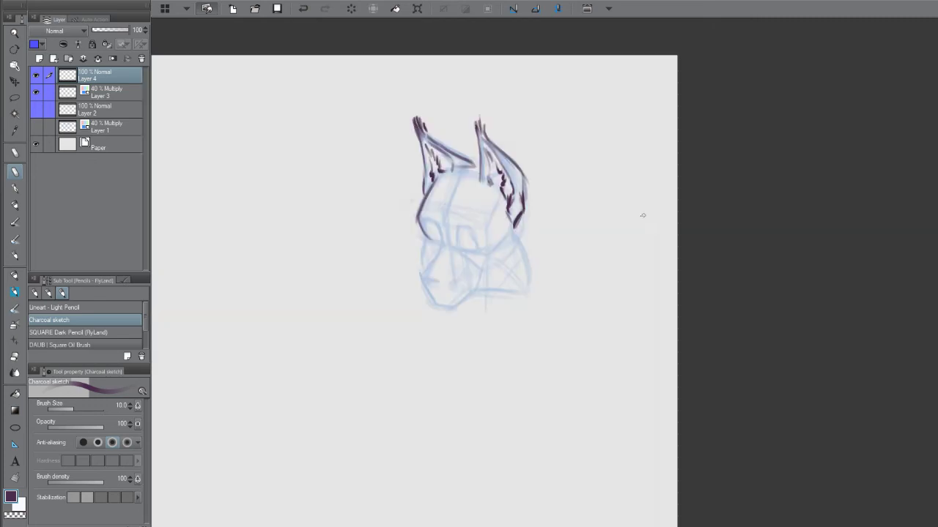
left_click_drag(430, 276, 495, 262)
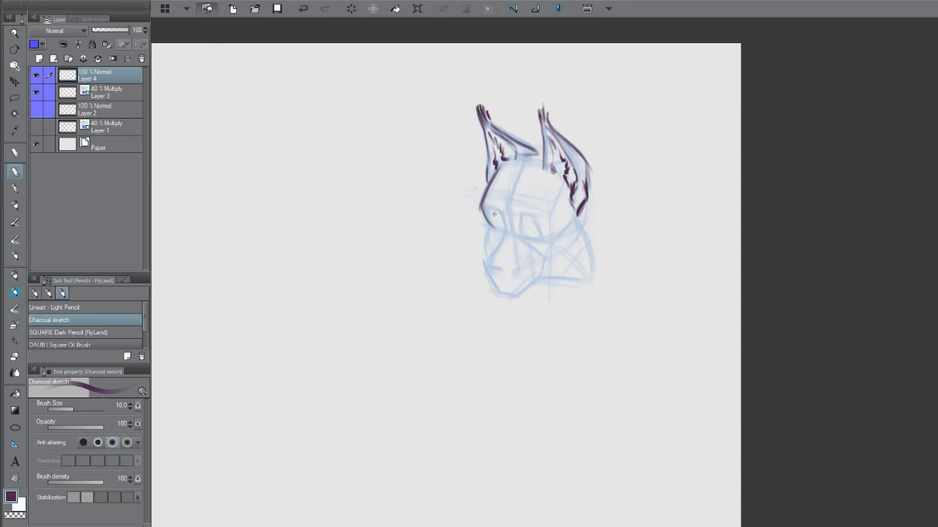
mouse_move(482, 205)
left_mouse_down()
mouse_move(495, 228)
mouse_move(497, 216)
mouse_move(482, 208)
mouse_move(496, 236)
mouse_move(486, 227)
mouse_move(481, 258)
mouse_move(480, 249)
mouse_move(496, 303)
left_mouse_up()
left_click_drag(486, 271, 490, 296)
mouse_move(554, 281)
left_mouse_down()
mouse_move(574, 294)
mouse_move(583, 319)
mouse_move(591, 266)
mouse_move(571, 307)
left_mouse_up()
- Undo the last strokes and draw the cheek ruff's tufted back edge up to the near ear
key("ctrl+z")
key("ctrl+z")
key("ctrl+z")
key("ctrl+z")
key("ctrl+z")
mouse_move(595, 267)
left_mouse_down()
mouse_move(574, 315)
mouse_move(571, 263)
mouse_move(587, 301)
left_mouse_up()
mouse_move(595, 256)
left_mouse_down()
mouse_move(588, 287)
mouse_move(589, 272)
left_mouse_up()
mouse_move(600, 255)
left_mouse_down()
mouse_move(590, 265)
mouse_move(589, 236)
mouse_move(568, 212)
left_mouse_up()
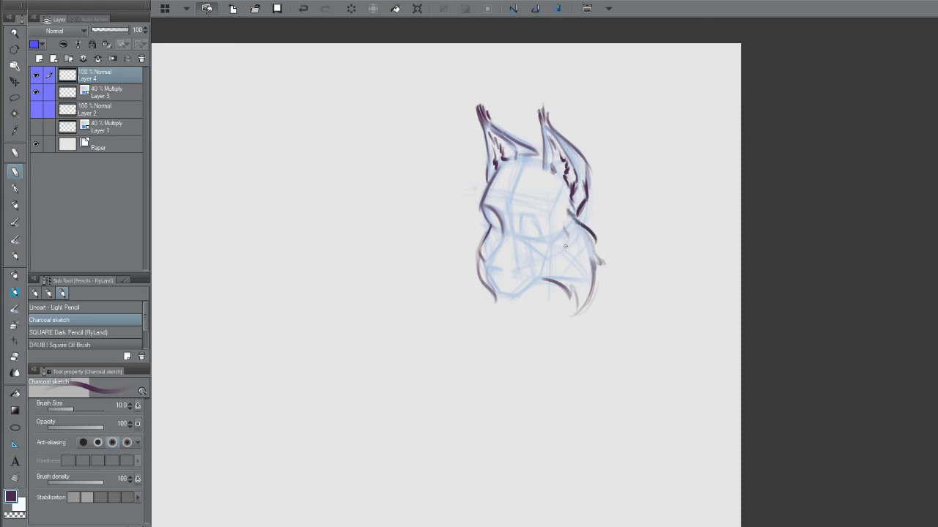
- Draw both eyes with thick dark upper lids and irises, and an eyebrow above the near eye
mouse_move(544, 238)
left_mouse_down()
mouse_move(529, 213)
mouse_move(515, 213)
mouse_move(522, 239)
mouse_move(543, 236)
mouse_move(526, 239)
mouse_move(533, 233)
mouse_move(520, 225)
left_mouse_up()
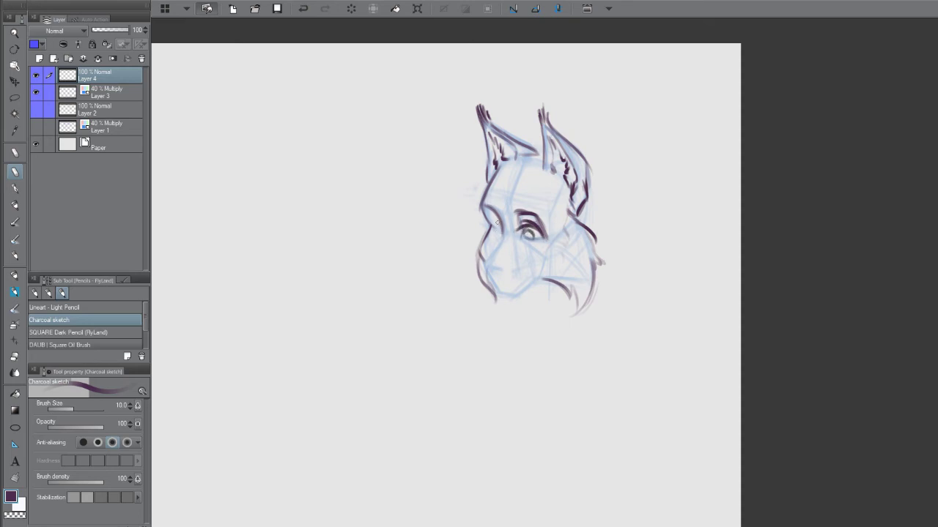
key("ctrl+z")
mouse_move(501, 229)
left_mouse_down()
mouse_move(494, 218)
mouse_move(485, 230)
left_mouse_up()
mouse_move(528, 225)
left_mouse_down()
mouse_move(510, 200)
mouse_move(550, 229)
mouse_move(523, 229)
mouse_move(527, 218)
mouse_move(536, 223)
mouse_move(522, 231)
mouse_move(543, 236)
mouse_move(530, 247)
mouse_move(543, 235)
mouse_move(503, 234)
left_mouse_up()
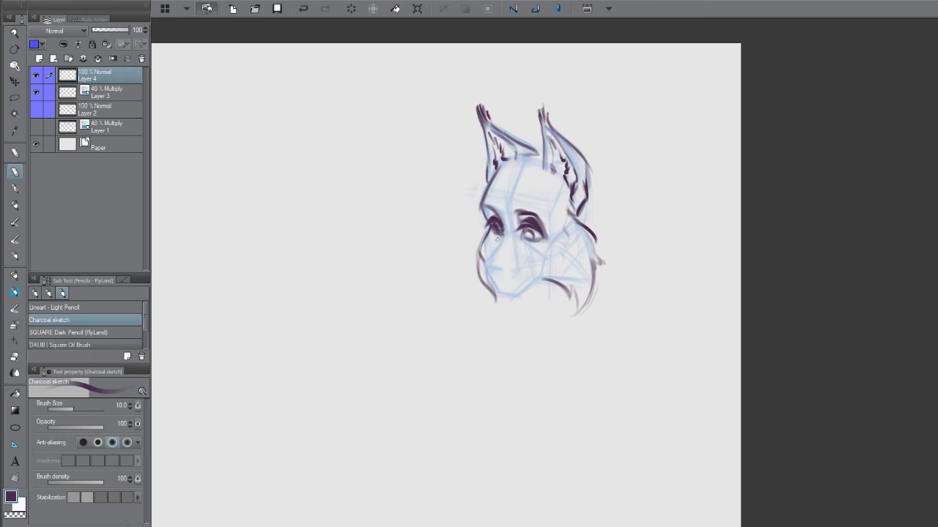
- Draw the muzzle's bridge line and the dark nose, and mirror the canvas view
left_click_drag(498, 238, 490, 270)
left_click_drag(548, 244, 612, 268)
key("h")
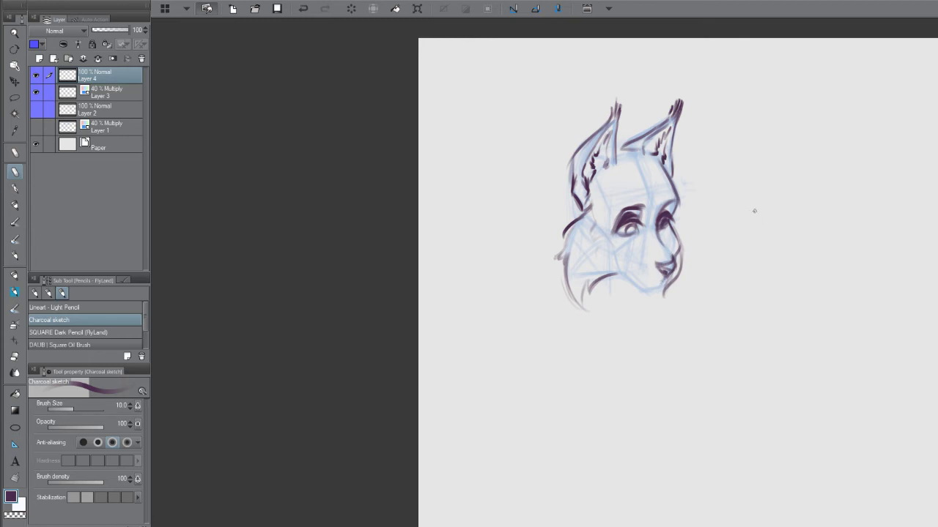
- Draw the curved smiling mouth line and the chin beneath the nose, undoing unwanted strokes
mouse_move(733, 211)
left_mouse_down()
mouse_move(777, 221)
mouse_move(799, 207)
mouse_move(758, 188)
mouse_move(745, 214)
mouse_move(787, 211)
mouse_move(756, 157)
left_mouse_up()
key("ctrl+z")
key("ctrl+z")
left_click_drag(645, 293, 660, 279)
mouse_move(657, 280)
left_mouse_down()
mouse_move(631, 271)
mouse_move(658, 279)
left_mouse_up()
mouse_move(660, 287)
left_mouse_down()
mouse_move(619, 268)
mouse_move(646, 291)
mouse_move(659, 290)
mouse_move(641, 290)
mouse_move(659, 279)
mouse_move(643, 289)
mouse_move(623, 276)
mouse_move(643, 289)
left_mouse_up()
key("ctrl+z")
key("ctrl+z")
key("ctrl+z")
key("ctrl+z")
key("ctrl+z")
key("ctrl+z")
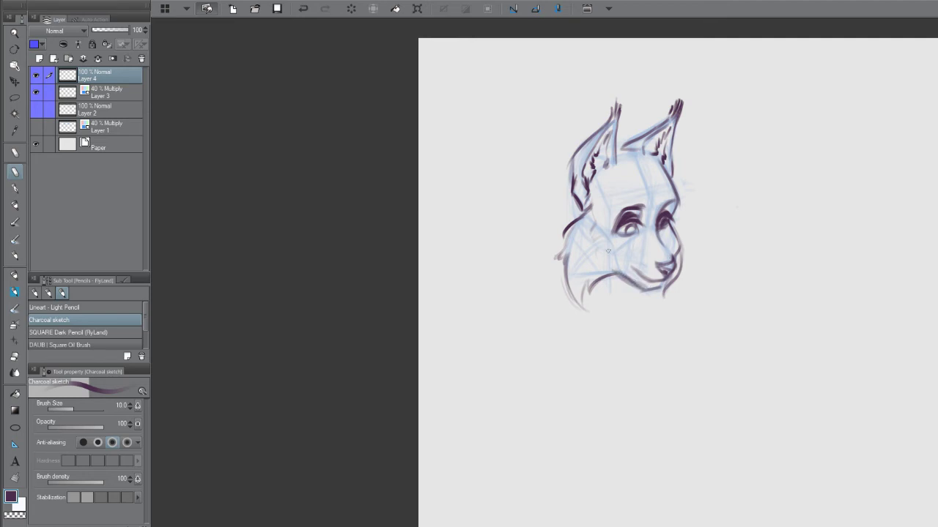
- Draw the crown line between the ears and a horizontal line across the near cheek
left_click_drag(619, 244, 638, 222)
mouse_move(629, 155)
left_mouse_down()
mouse_move(644, 183)
mouse_move(645, 154)
left_mouse_up()
left_click_drag(618, 151, 629, 149)
left_click_drag(575, 253, 634, 256)
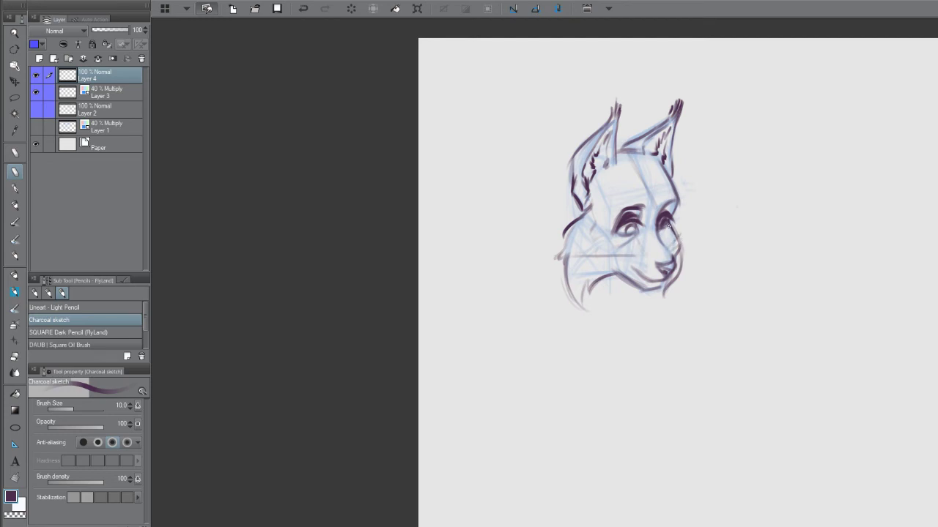
left_click_drag(671, 226, 681, 240)
- Hatch the shaded neck area beneath the jaw and draw a curved hairline across the forehead
mouse_move(631, 308)
left_mouse_down()
mouse_move(606, 319)
mouse_move(590, 312)
mouse_move(603, 307)
mouse_move(591, 291)
mouse_move(596, 310)
mouse_move(610, 299)
mouse_move(591, 316)
left_mouse_up()
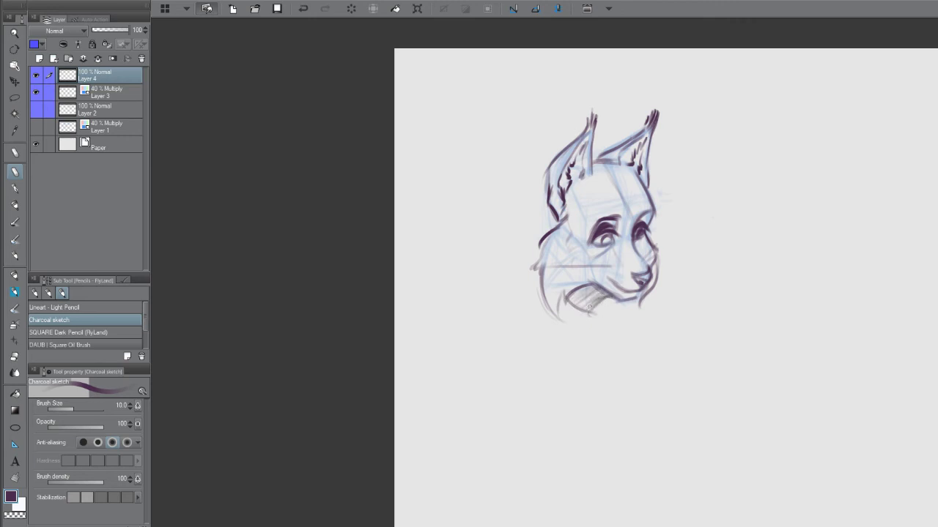
left_click_drag(630, 226, 580, 255)
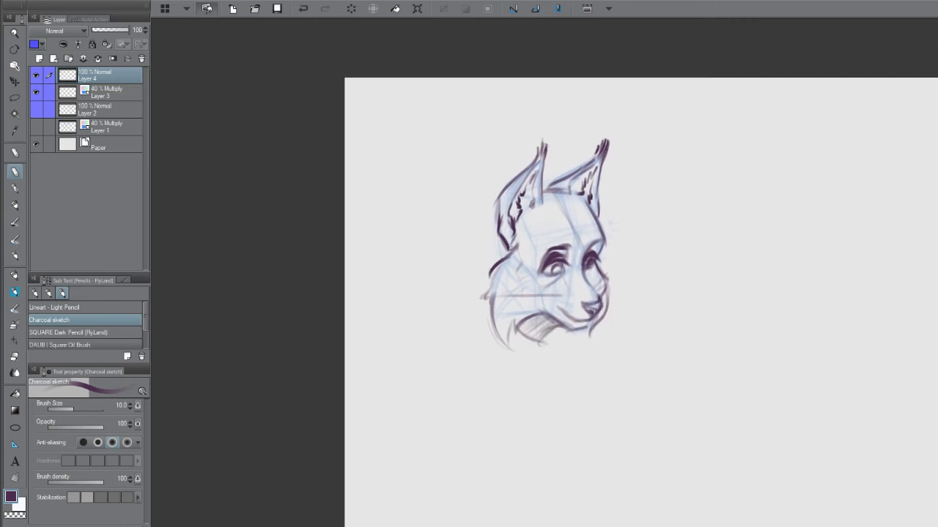
mouse_move(500, 228)
left_mouse_down()
mouse_move(504, 257)
mouse_move(495, 223)
left_mouse_up()
mouse_move(586, 205)
left_mouse_down()
mouse_move(525, 228)
mouse_move(526, 216)
mouse_move(517, 233)
left_mouse_up()
left_click_drag(629, 254, 568, 235)
key("h")
left_click_drag(460, 272, 475, 235)
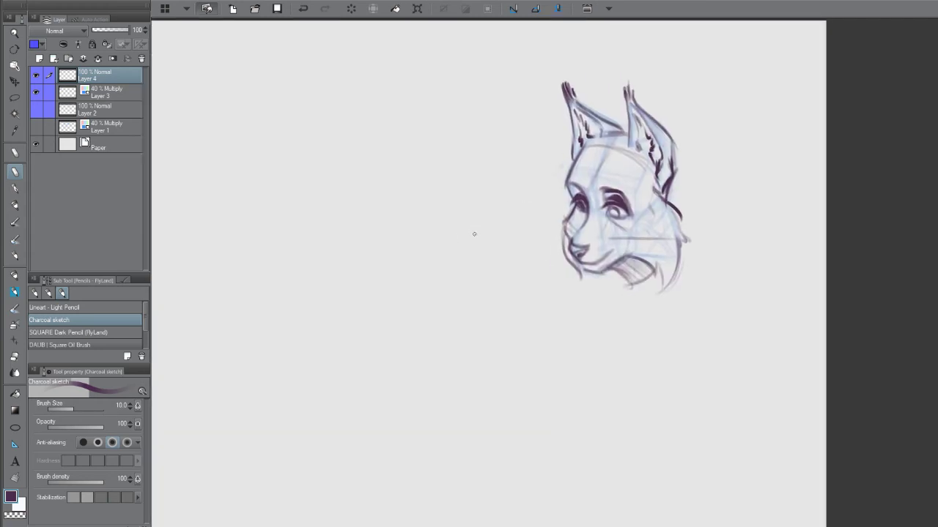
- Draw loose hair strands falling over the forehead and down the far side of the head
scroll(482, 245, "down", 5)
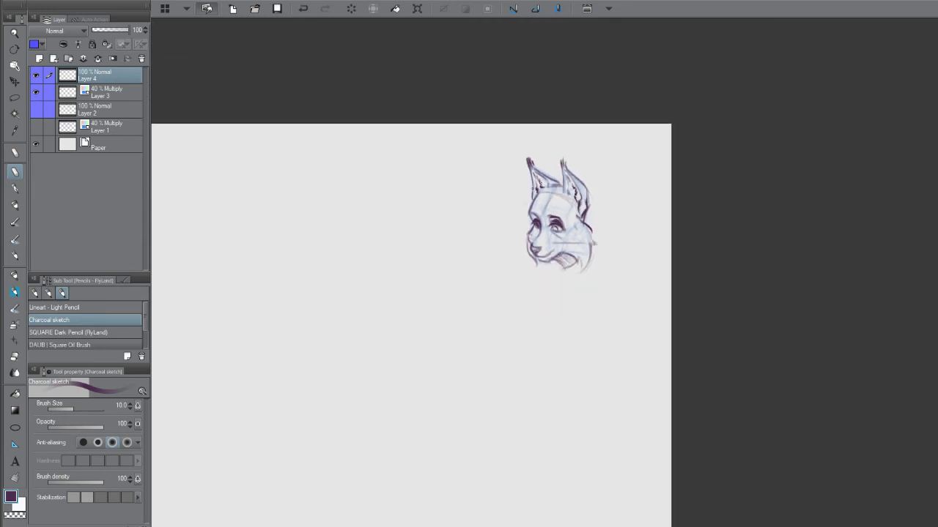
mouse_move(551, 193)
left_mouse_down()
mouse_move(532, 166)
mouse_move(563, 185)
mouse_move(551, 188)
mouse_move(562, 178)
mouse_move(540, 224)
mouse_move(570, 220)
left_mouse_up()
left_click_drag(564, 183, 569, 215)
mouse_move(559, 209)
left_mouse_down()
mouse_move(569, 217)
mouse_move(517, 208)
left_mouse_up()
left_click_drag(520, 202, 511, 224)
left_click_drag(551, 175, 524, 198)
left_click_drag(525, 200, 513, 227)
left_click_drag(524, 197, 515, 237)
mouse_move(551, 178)
left_mouse_down()
mouse_move(565, 167)
mouse_move(513, 213)
left_mouse_up()
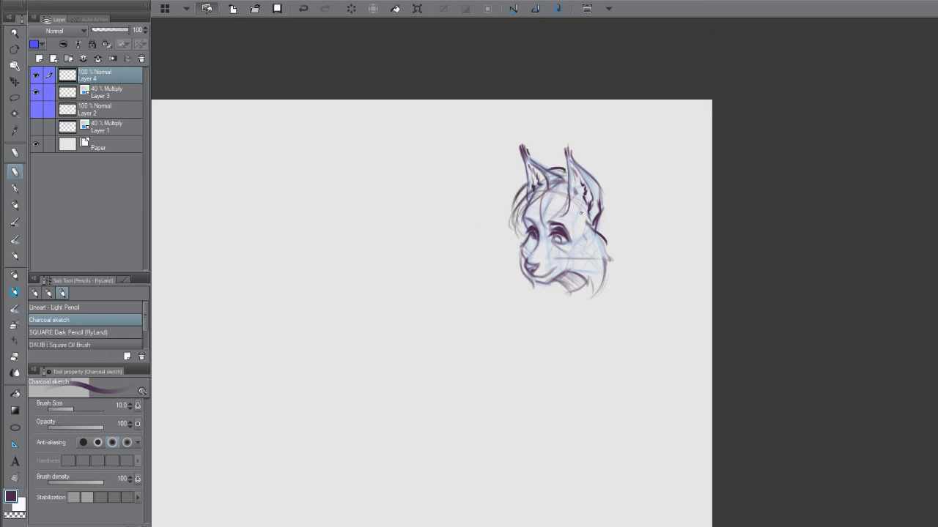
- Add hair strands beside and behind the near ear, and draw the far eyebrow
left_click_drag(574, 204, 567, 232)
left_click_drag(574, 188, 583, 236)
left_click_drag(573, 192, 587, 231)
left_click_drag(586, 224, 590, 243)
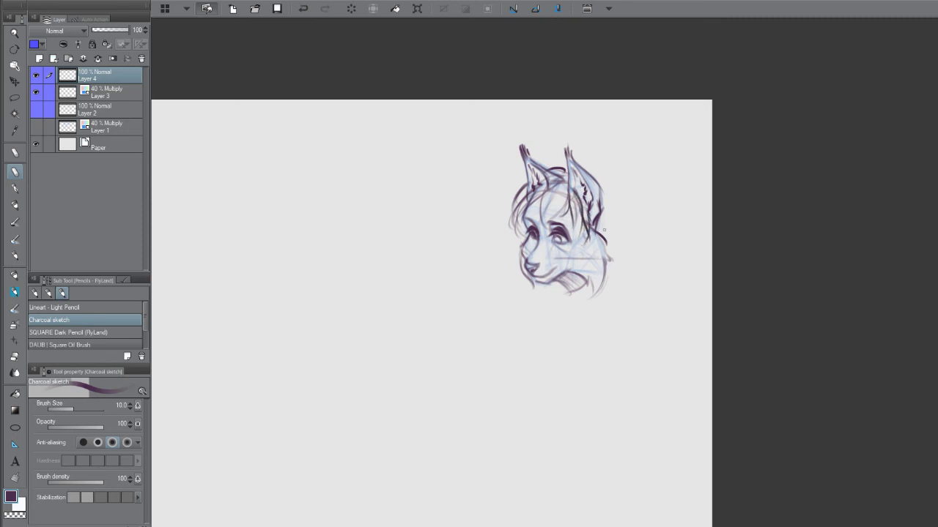
mouse_move(599, 222)
left_mouse_down()
mouse_move(606, 246)
mouse_move(592, 248)
left_mouse_up()
mouse_move(611, 199)
left_mouse_down()
mouse_move(611, 233)
mouse_move(624, 249)
mouse_move(611, 219)
left_mouse_up()
left_click_drag(601, 202, 608, 228)
left_click_drag(610, 236, 613, 254)
mouse_move(521, 216)
left_mouse_down()
mouse_move(515, 241)
mouse_move(525, 219)
left_mouse_up()
mouse_move(524, 219)
left_mouse_down()
mouse_move(557, 221)
mouse_move(549, 223)
left_mouse_up()
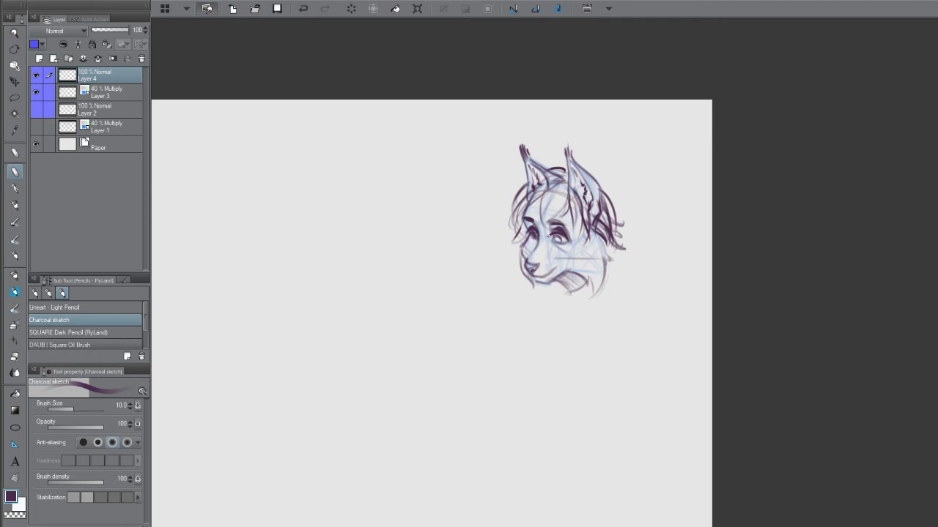
- Start a second head in the blank area with a circle crossed by vertical and horizontal guide lines
key("space")
left_click_drag(573, 258, 648, 259)
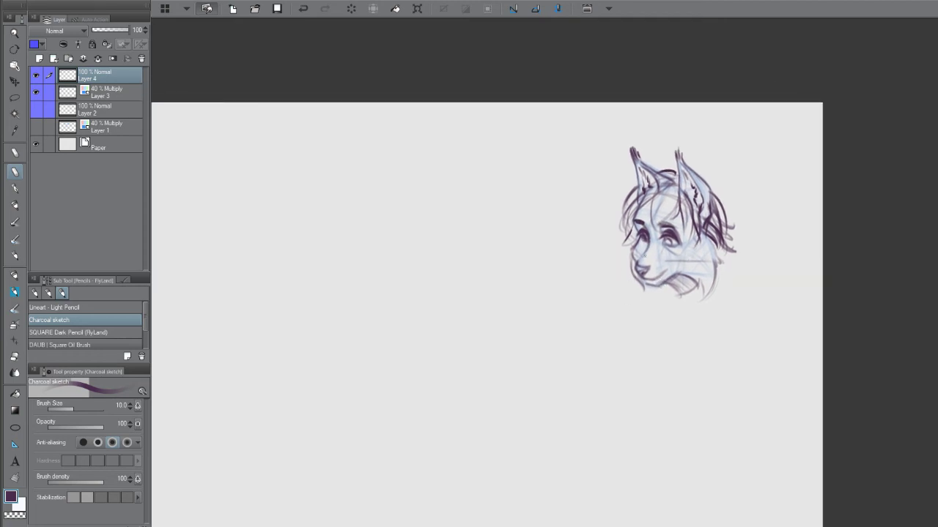
mouse_move(521, 274)
left_mouse_down()
mouse_move(592, 239)
mouse_move(633, 236)
left_mouse_up()
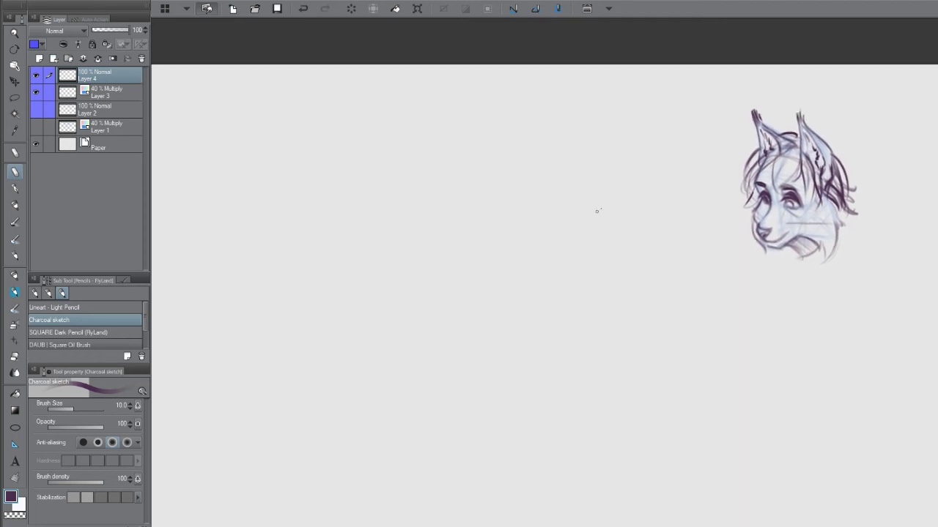
mouse_move(537, 156)
left_mouse_down()
mouse_move(577, 126)
mouse_move(610, 168)
left_mouse_up()
left_click_drag(581, 119, 584, 222)
mouse_move(611, 160)
left_mouse_down()
mouse_move(533, 175)
mouse_move(574, 150)
left_mouse_up()
key("ctrl+z")
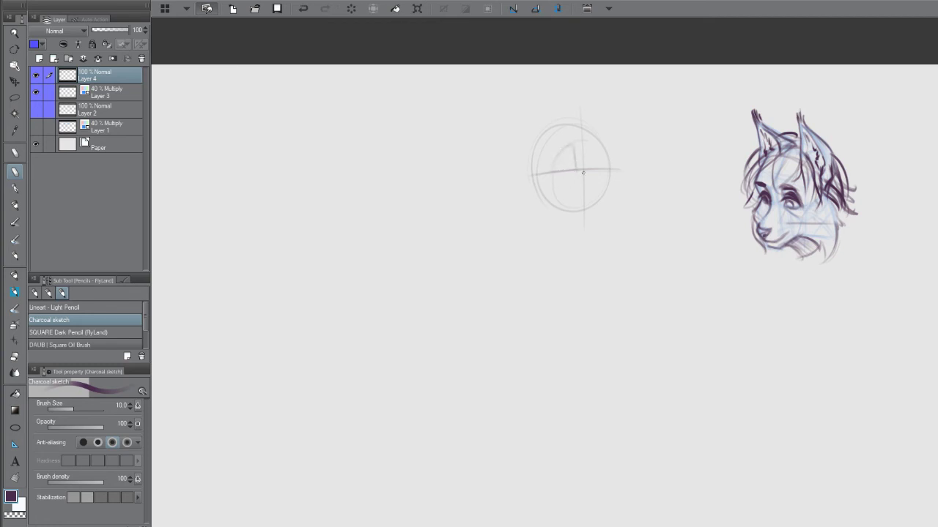
- Undo the crossing guides and redraw them with the vertical closer to the circle's front edge
key("ctrl+z")
key("ctrl+z")
key("ctrl+z")
key("ctrl+z")
left_click_drag(598, 143, 603, 198)
key("ctrl+z")
left_click_drag(599, 146, 600, 230)
key("ctrl+z")
left_click_drag(602, 175, 603, 214)
key("ctrl+z")
left_click_drag(597, 147, 599, 235)
left_click_drag(554, 180, 607, 181)
key("ctrl+z")
key("ctrl+z")
mouse_move(546, 178)
left_mouse_down()
mouse_move(613, 175)
mouse_move(538, 176)
left_mouse_up()
- Draw the side-view head's brow, long muzzle and jaw, and extend the cheek ruff and skull backwards
mouse_move(576, 157)
left_mouse_down()
mouse_move(592, 182)
mouse_move(611, 154)
mouse_move(601, 174)
mouse_move(616, 154)
mouse_move(615, 174)
mouse_move(614, 150)
mouse_move(609, 171)
mouse_move(606, 164)
mouse_move(614, 153)
mouse_move(618, 183)
mouse_move(609, 178)
mouse_move(619, 193)
mouse_move(602, 173)
mouse_move(623, 194)
left_mouse_up()
mouse_move(605, 178)
left_mouse_down()
mouse_move(643, 202)
mouse_move(626, 225)
mouse_move(584, 209)
mouse_move(620, 229)
mouse_move(607, 228)
mouse_move(583, 211)
mouse_move(577, 188)
mouse_move(596, 180)
mouse_move(555, 213)
mouse_move(594, 211)
left_mouse_up()
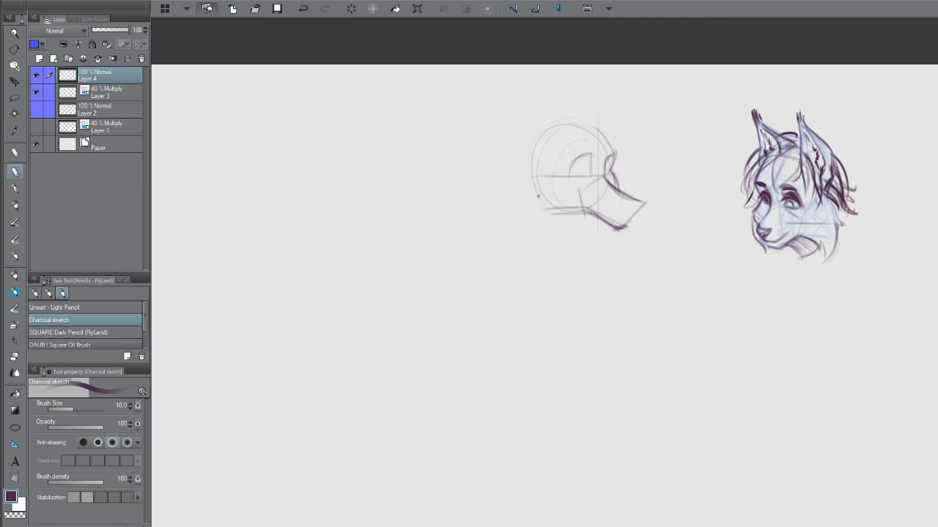
mouse_move(548, 177)
left_mouse_down()
mouse_move(529, 219)
mouse_move(581, 211)
mouse_move(529, 219)
mouse_move(537, 189)
left_mouse_up()
mouse_move(582, 119)
left_mouse_down()
mouse_move(616, 156)
mouse_move(588, 119)
mouse_move(544, 128)
left_mouse_up()
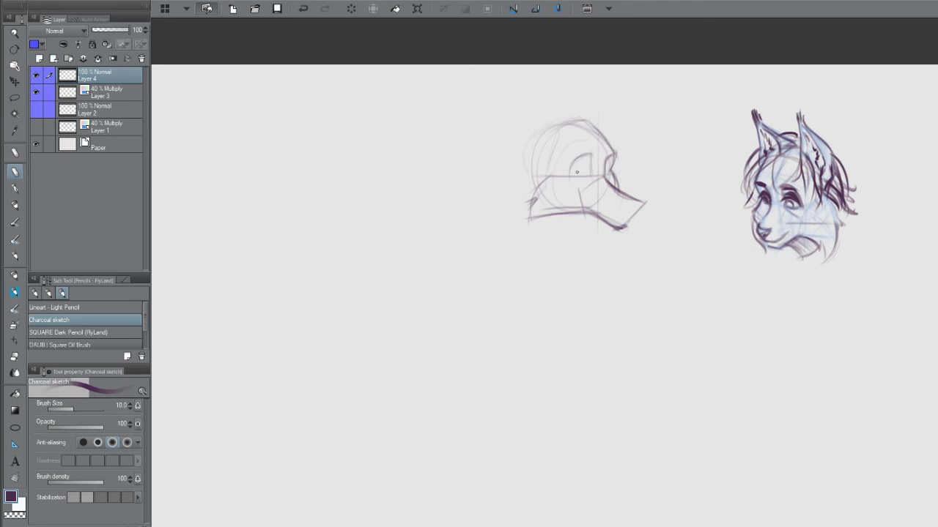
- Draw the eye, nose and mouth on the side-view head and darken its crown and forehead line
mouse_move(591, 180)
left_mouse_down()
mouse_move(586, 160)
mouse_move(586, 179)
mouse_move(605, 161)
mouse_move(602, 178)
left_mouse_up()
key("ctrl+z")
key("ctrl+z")
mouse_move(588, 171)
left_mouse_down()
mouse_move(570, 175)
mouse_move(585, 179)
mouse_move(576, 170)
left_mouse_up()
left_click_drag(583, 169, 570, 173)
mouse_move(636, 206)
left_mouse_down()
mouse_move(644, 211)
mouse_move(630, 212)
mouse_move(639, 203)
mouse_move(643, 212)
mouse_move(624, 221)
mouse_move(586, 202)
mouse_move(619, 220)
mouse_move(581, 208)
left_mouse_up()
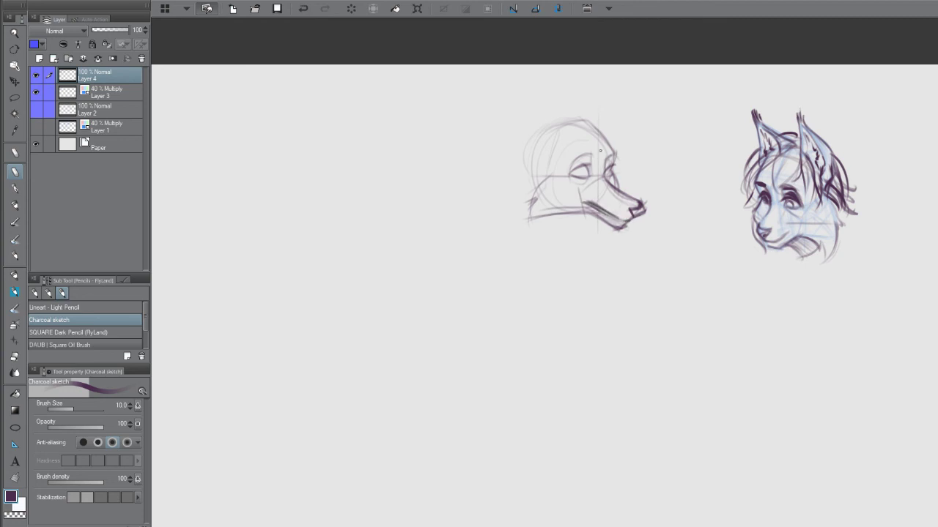
mouse_move(573, 117)
left_mouse_down()
mouse_move(615, 150)
mouse_move(612, 163)
mouse_move(585, 126)
mouse_move(562, 125)
mouse_move(539, 142)
left_mouse_up()
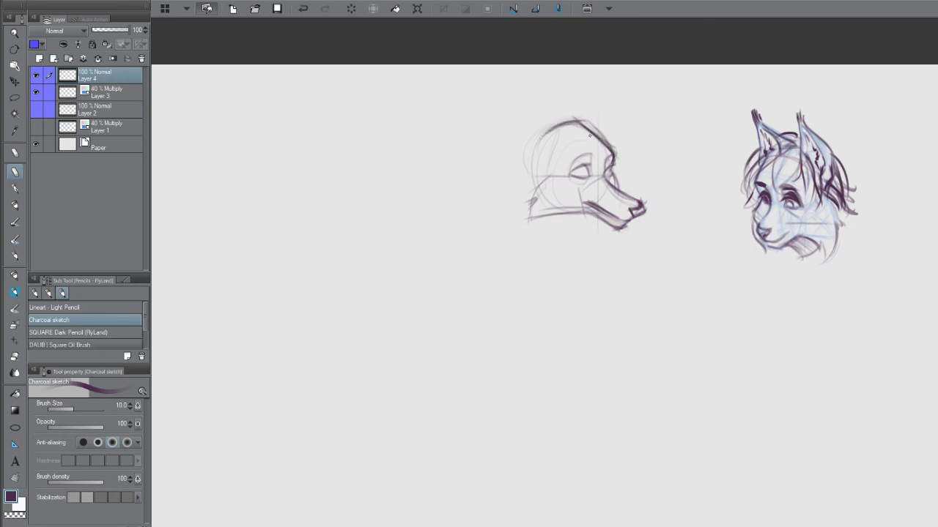
- Flip the canvas view horizontally, then erase and redraw the side-view head's forehead and crown outline
left_click_drag(611, 149, 588, 128)
key("h")
left_click_drag(544, 181, 617, 188)
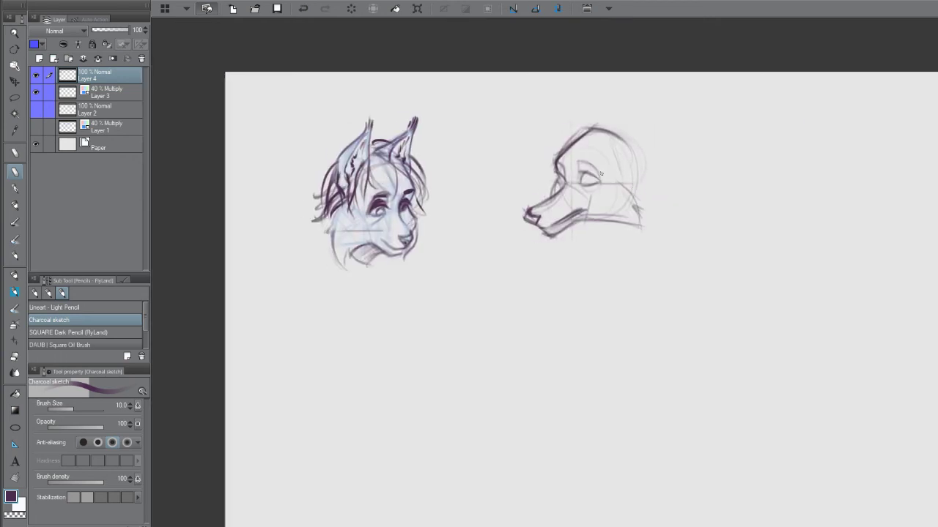
key("e")
left_click_drag(582, 125, 553, 156)
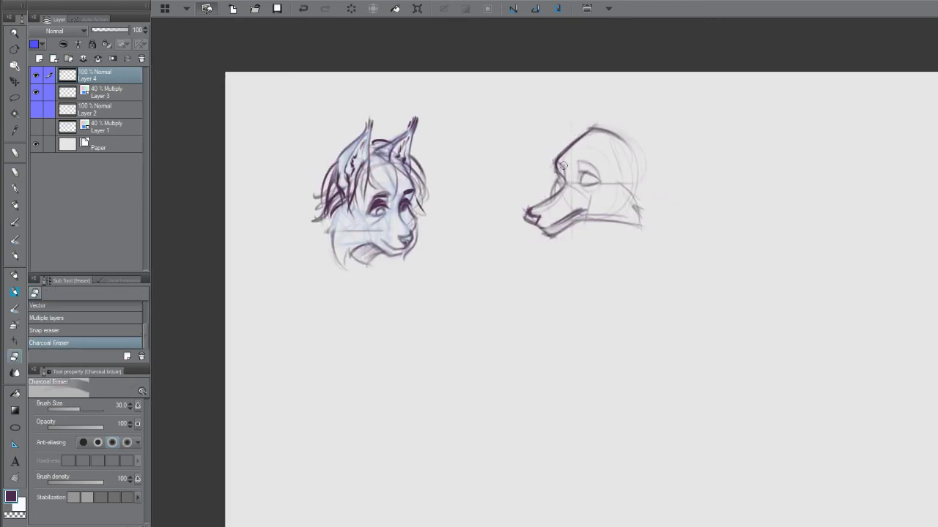
mouse_move(610, 148)
left_mouse_down()
mouse_move(604, 138)
mouse_move(555, 151)
left_mouse_up()
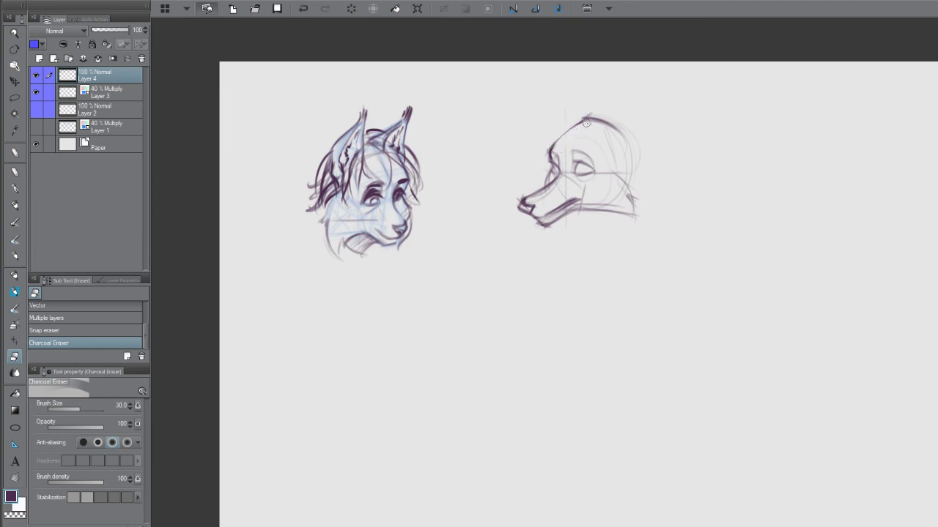
mouse_move(586, 123)
left_mouse_down()
mouse_move(550, 153)
mouse_move(589, 114)
left_mouse_up()
key("p")
left_click_drag(555, 144, 587, 120)
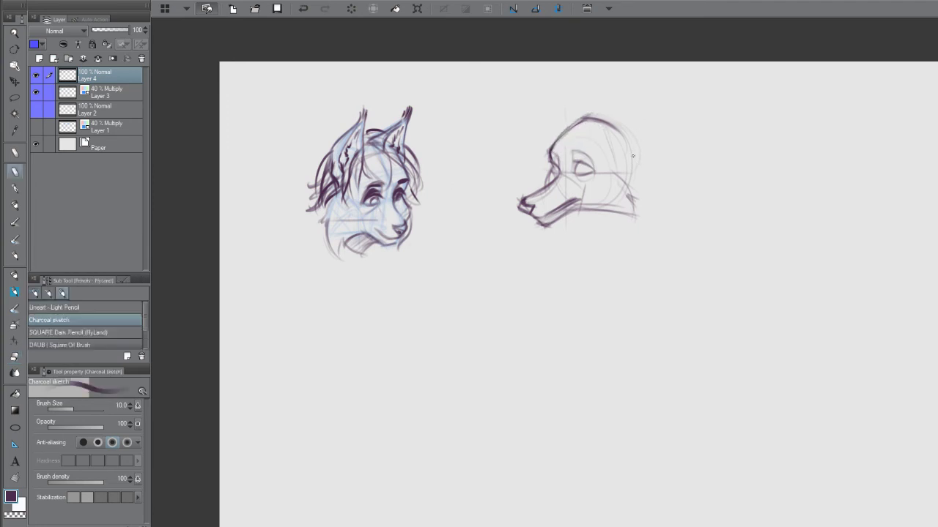
- Sketch two upright pointed ears with inner shading on top of the side-view head
mouse_move(632, 156)
left_mouse_down()
mouse_move(636, 119)
mouse_move(608, 70)
mouse_move(597, 119)
left_mouse_up()
mouse_move(611, 85)
left_mouse_down()
mouse_move(620, 141)
mouse_move(636, 165)
left_mouse_up()
mouse_move(641, 137)
left_mouse_down()
mouse_move(638, 148)
mouse_move(634, 110)
mouse_move(608, 72)
left_mouse_up()
mouse_move(586, 115)
left_mouse_down()
mouse_move(547, 93)
mouse_move(555, 132)
left_mouse_up()
mouse_move(551, 96)
left_mouse_down()
mouse_move(596, 127)
mouse_move(568, 135)
mouse_move(610, 94)
mouse_move(611, 134)
mouse_move(611, 115)
mouse_move(611, 126)
mouse_move(641, 137)
left_mouse_up()
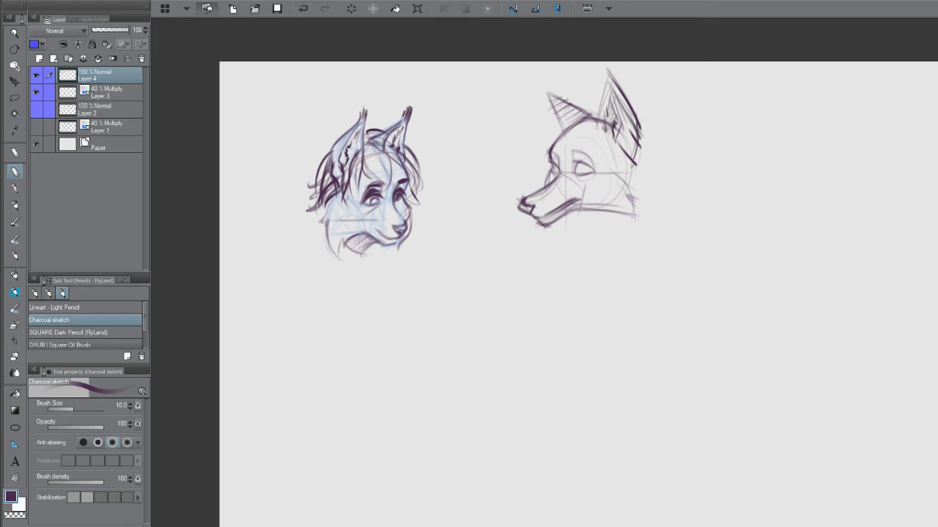
- Undo the upright ears on the side-view head
key("ctrl+z")
key("ctrl+z")
key("ctrl+z")
key("ctrl+z")
key("ctrl+z")
key("ctrl+z")
key("ctrl+z")
key("ctrl+z")
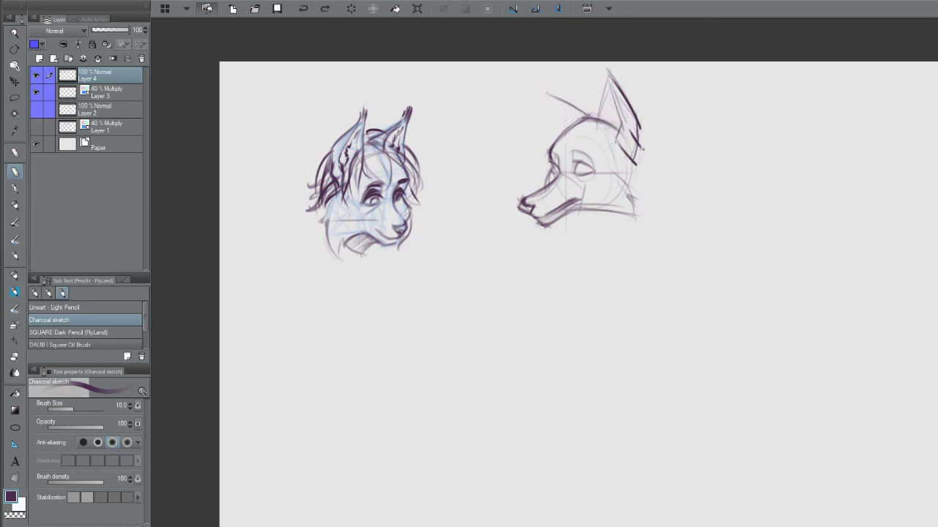
key("ctrl+z")
key("ctrl+z")
key("ctrl+z")
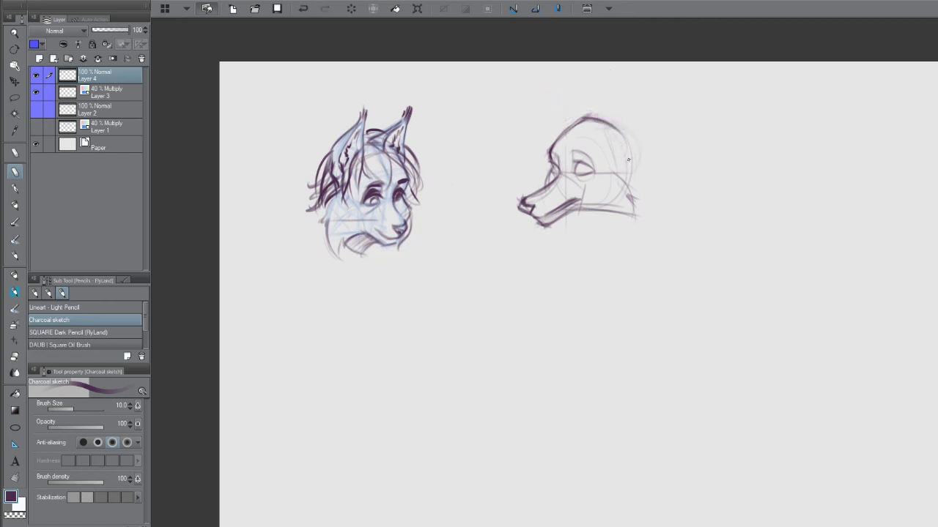
- Draw the side-view head's ears swept backwards, with the far ear peeking over the crown
mouse_move(634, 157)
left_mouse_down()
mouse_move(664, 118)
mouse_move(605, 122)
left_mouse_up()
left_click_drag(664, 115, 614, 144)
mouse_move(661, 122)
left_mouse_down()
mouse_move(634, 158)
mouse_move(639, 168)
left_mouse_up()
mouse_move(611, 108)
left_mouse_down()
mouse_move(572, 121)
mouse_move(630, 101)
left_mouse_up()
left_click_drag(622, 104, 613, 119)
- Add heavy angry brows and pupils to the side-view head, and reshape its mouth into a dark, downturned opening
mouse_move(575, 165)
left_mouse_down()
mouse_move(579, 172)
mouse_move(596, 161)
mouse_move(573, 156)
mouse_move(596, 152)
mouse_move(556, 161)
mouse_move(558, 172)
mouse_move(590, 173)
mouse_move(577, 172)
mouse_move(576, 159)
mouse_move(572, 166)
mouse_move(595, 153)
mouse_move(577, 162)
left_mouse_up()
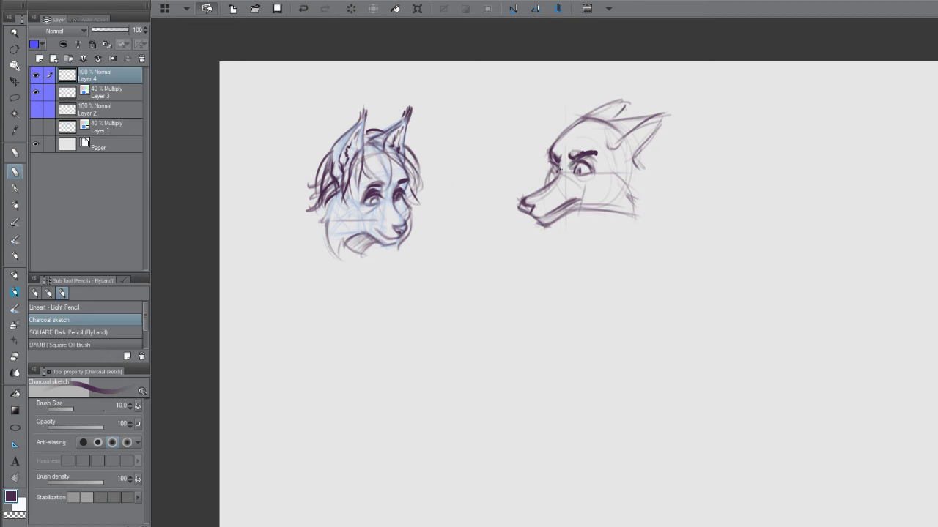
mouse_move(569, 172)
left_mouse_down()
mouse_move(567, 163)
mouse_move(563, 176)
left_mouse_up()
left_click_drag(574, 202, 548, 217)
key("e")
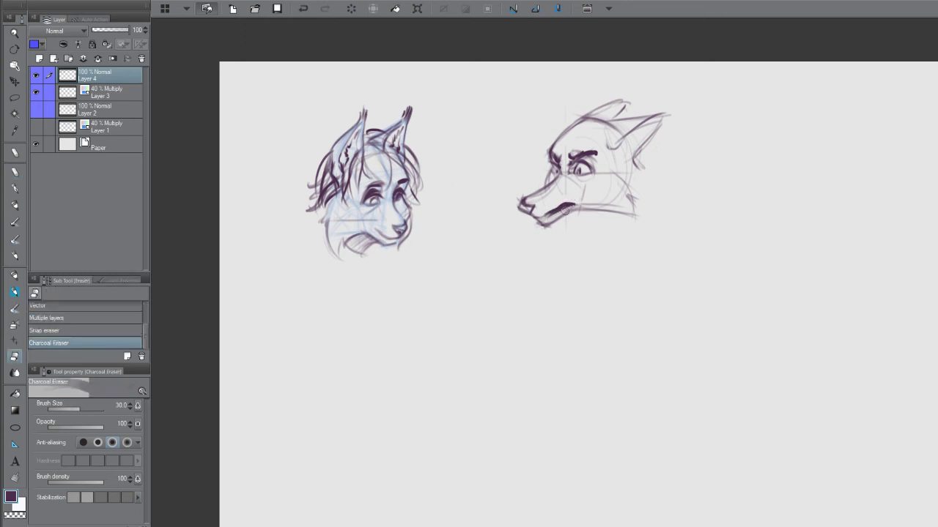
left_click_drag(569, 210, 541, 224)
left_click_drag(611, 198, 621, 181)
key("p")
left_click_drag(542, 204, 580, 187)
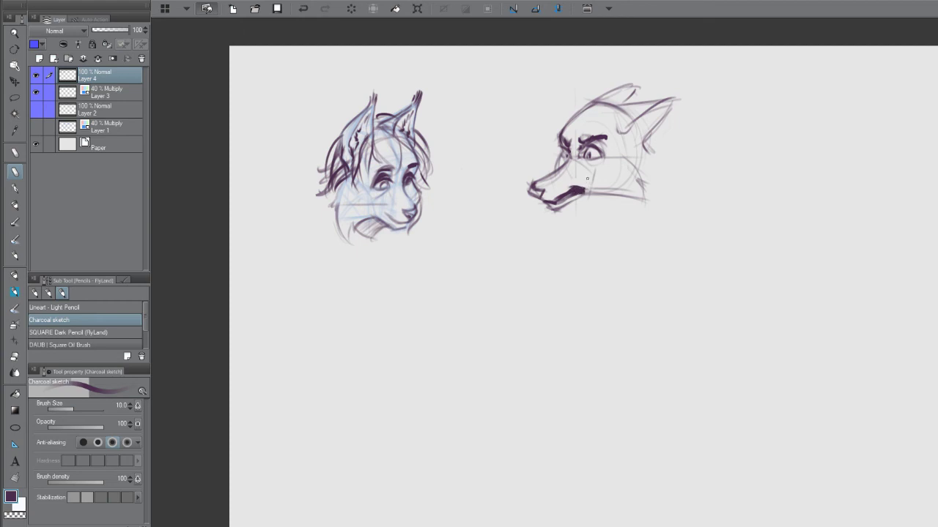
key("e")
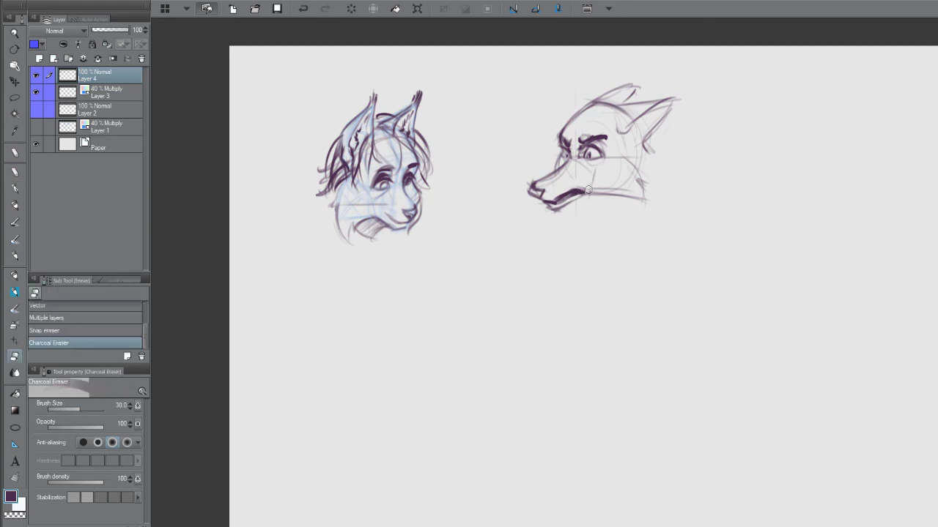
key("p")
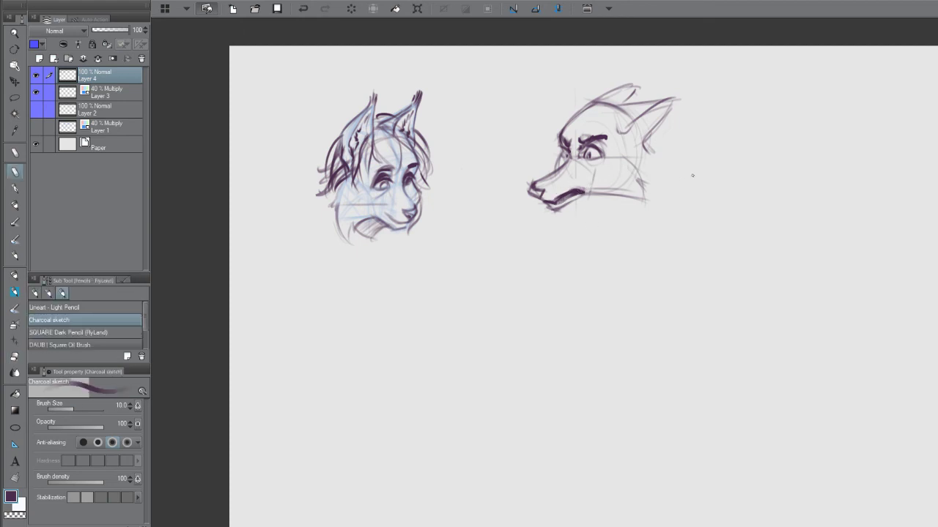
- Sketch small explanatory shapes beside the side-view head: a bone-like form, U-shaped curves and an arc crossed by a line
mouse_move(670, 154)
left_mouse_down()
mouse_move(717, 154)
mouse_move(718, 162)
mouse_move(673, 169)
mouse_move(714, 172)
left_mouse_up()
left_click_drag(715, 172, 719, 158)
mouse_move(727, 144)
left_mouse_down()
mouse_move(762, 136)
mouse_move(769, 119)
mouse_move(771, 140)
mouse_move(742, 155)
mouse_move(724, 137)
mouse_move(730, 129)
mouse_move(736, 146)
mouse_move(748, 135)
mouse_move(750, 163)
left_mouse_up()
mouse_move(716, 137)
left_mouse_down()
mouse_move(745, 151)
mouse_move(716, 140)
mouse_move(738, 127)
mouse_move(757, 134)
mouse_move(720, 123)
mouse_move(721, 131)
mouse_move(723, 119)
mouse_move(738, 149)
mouse_move(818, 130)
left_mouse_up()
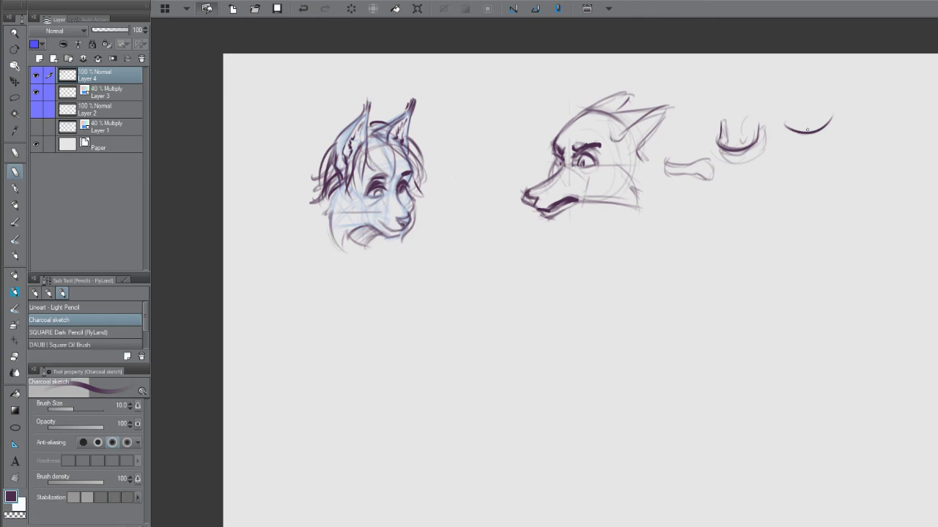
mouse_move(793, 61)
left_mouse_down()
mouse_move(806, 162)
mouse_move(780, 141)
left_mouse_up()
- Erase the small explanatory shapes beside the side-view head, enlarging the eraser to 70
key("e")
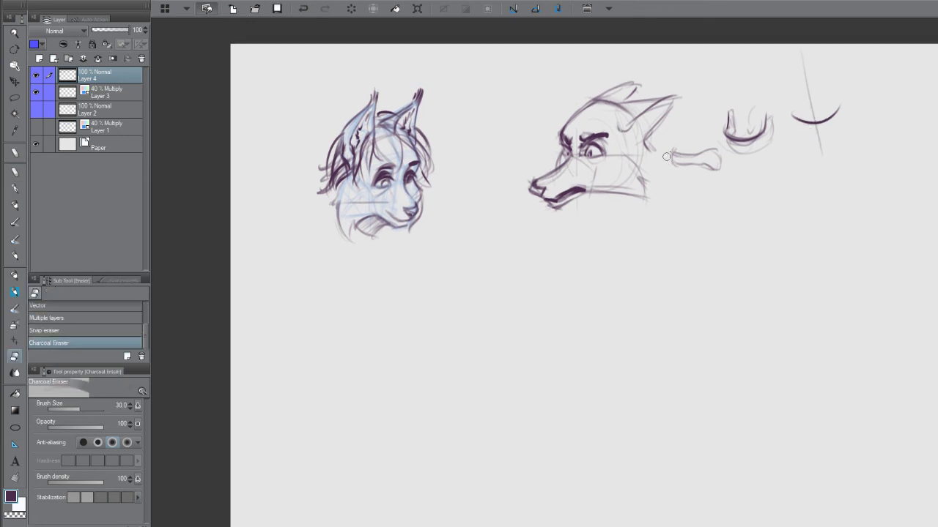
mouse_move(667, 156)
left_mouse_down()
mouse_move(703, 162)
mouse_move(717, 119)
mouse_move(740, 108)
mouse_move(741, 154)
mouse_move(767, 159)
mouse_move(830, 119)
mouse_move(801, 43)
mouse_move(791, 100)
mouse_move(833, 78)
mouse_move(822, 117)
mouse_move(699, 138)
mouse_move(707, 171)
mouse_move(725, 168)
mouse_move(737, 98)
left_mouse_up()
key("bracketright")
key("bracketright")
key("bracketright")
key("bracketright")
key("p")
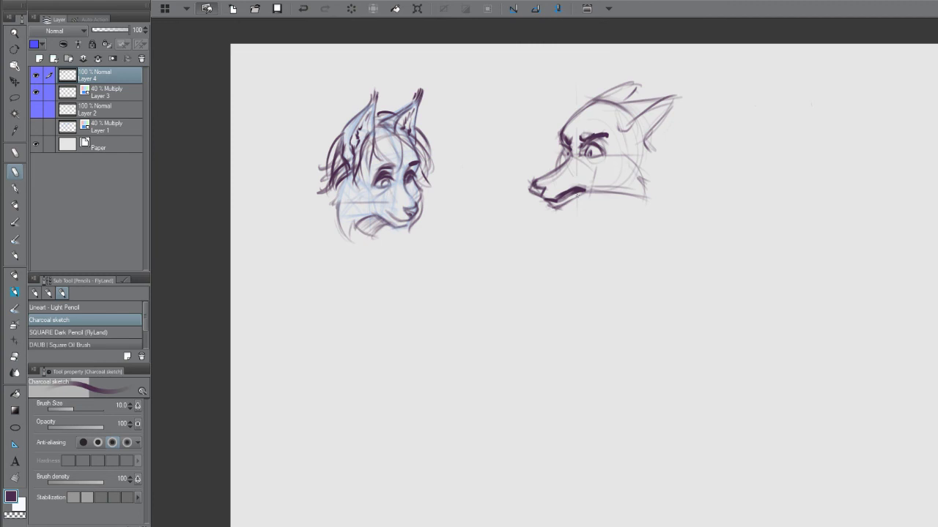
- Extend the side-view head with a cheek ruff and throat fur, and darken the back of the head and neck
mouse_move(578, 194)
left_mouse_down()
mouse_move(629, 238)
mouse_move(630, 222)
mouse_move(613, 233)
mouse_move(649, 200)
left_mouse_up()
mouse_move(654, 162)
left_mouse_down()
mouse_move(648, 138)
mouse_move(674, 183)
left_mouse_up()
mouse_move(655, 221)
left_mouse_down()
mouse_move(644, 137)
mouse_move(625, 223)
mouse_move(596, 197)
mouse_move(611, 217)
mouse_move(653, 183)
mouse_move(647, 212)
mouse_move(654, 190)
mouse_move(643, 138)
mouse_move(664, 176)
mouse_move(643, 218)
mouse_move(635, 203)
mouse_move(627, 227)
mouse_move(599, 208)
mouse_move(618, 228)
mouse_move(640, 197)
mouse_move(591, 209)
mouse_move(581, 189)
left_mouse_up()
left_click_drag(663, 191, 654, 193)
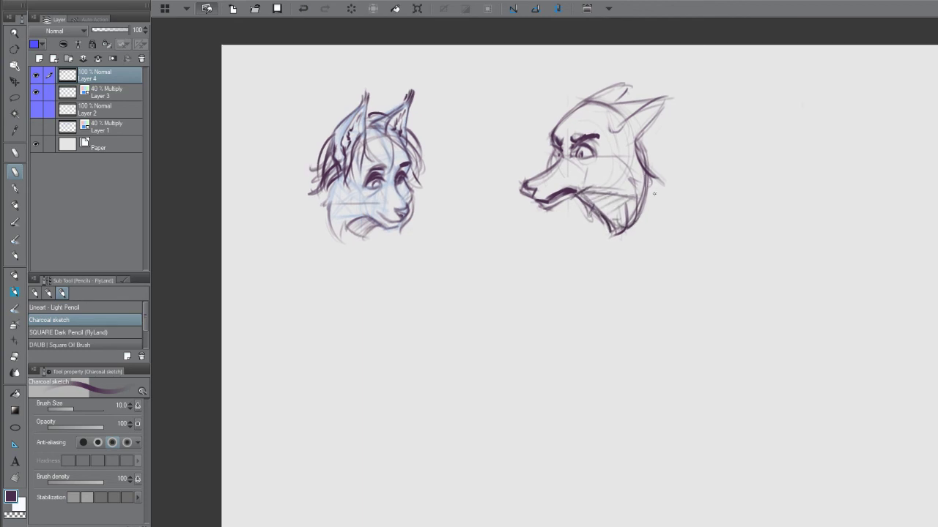
left_click_drag(643, 143, 664, 191)
mouse_move(663, 156)
left_mouse_down()
mouse_move(682, 182)
mouse_move(649, 164)
left_mouse_up()
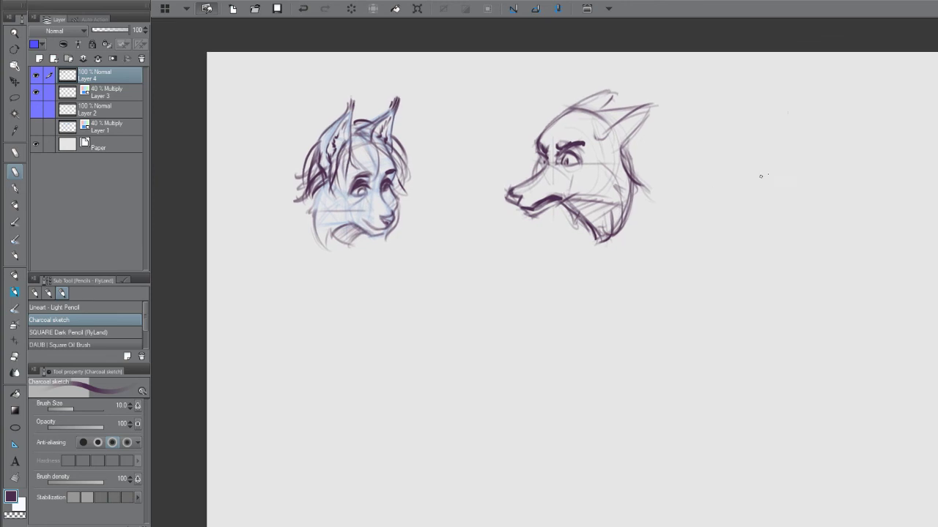
- Start a third head in the blank area with a circle and curved guide lines for an upturned view
mouse_move(742, 138)
left_mouse_down()
mouse_move(775, 107)
mouse_move(804, 122)
mouse_move(789, 177)
mouse_move(764, 190)
mouse_move(751, 110)
left_mouse_up()
mouse_move(798, 173)
left_mouse_down()
mouse_move(745, 151)
mouse_move(746, 124)
left_mouse_up()
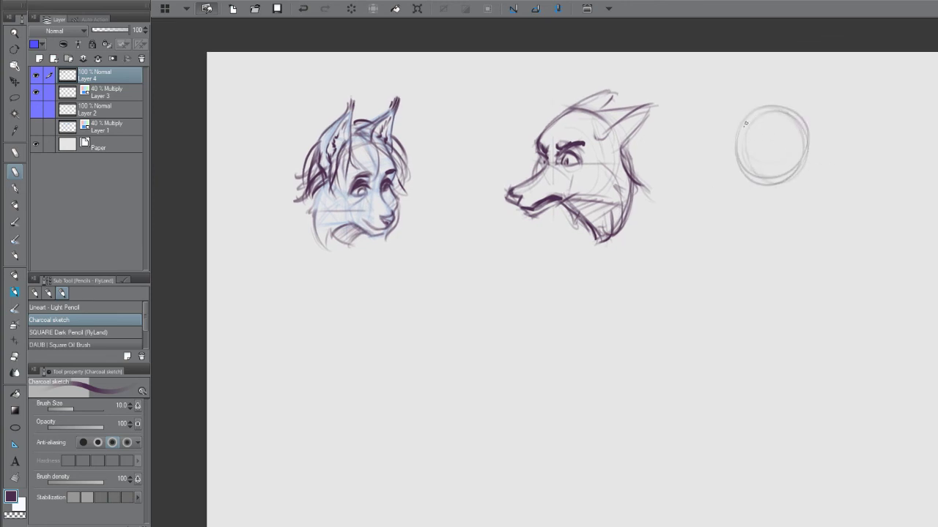
left_click_drag(798, 156, 728, 155)
key("ctrl+z")
key("ctrl+z")
mouse_move(785, 146)
left_mouse_down()
mouse_move(756, 180)
mouse_move(760, 129)
mouse_move(805, 160)
mouse_move(753, 182)
left_mouse_up()
left_click_drag(747, 135, 765, 128)
left_click_drag(777, 86, 791, 167)
- Draw the third head's short upturned muzzle with its nose and underside, and define the near eye
mouse_move(775, 102)
left_mouse_down()
mouse_move(779, 136)
mouse_move(775, 115)
mouse_move(762, 123)
mouse_move(767, 133)
mouse_move(794, 119)
mouse_move(802, 139)
mouse_move(804, 123)
left_mouse_up()
mouse_move(803, 123)
left_mouse_down()
mouse_move(795, 137)
mouse_move(781, 133)
mouse_move(813, 109)
mouse_move(803, 150)
left_mouse_up()
mouse_move(814, 116)
left_mouse_down()
mouse_move(774, 140)
mouse_move(811, 126)
mouse_move(817, 149)
mouse_move(800, 166)
mouse_move(803, 158)
mouse_move(781, 154)
mouse_move(778, 162)
mouse_move(818, 154)
mouse_move(788, 146)
mouse_move(768, 165)
mouse_move(787, 157)
mouse_move(767, 170)
mouse_move(775, 171)
left_mouse_up()
left_click_drag(794, 167, 775, 176)
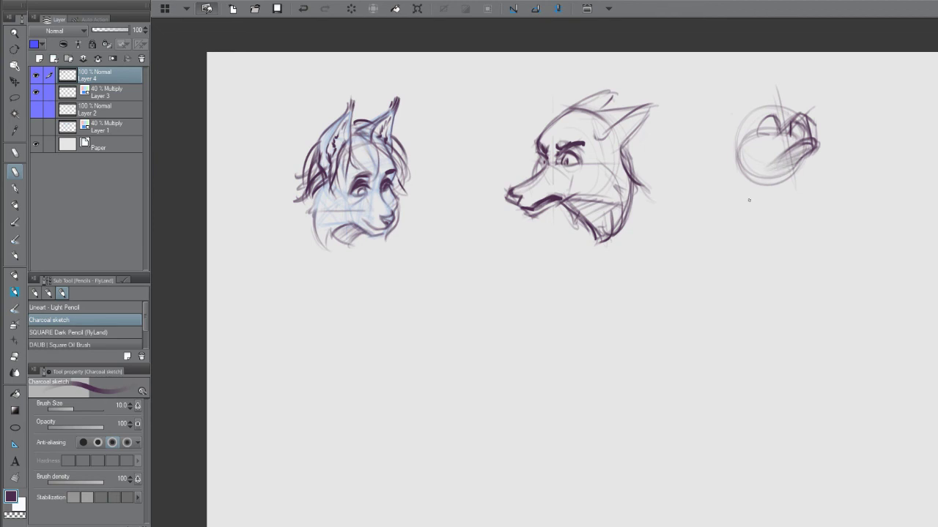
mouse_move(812, 140)
left_mouse_down()
mouse_move(777, 155)
mouse_move(813, 140)
mouse_move(813, 108)
mouse_move(800, 118)
mouse_move(807, 128)
mouse_move(808, 115)
left_mouse_up()
left_click_drag(796, 115, 762, 126)
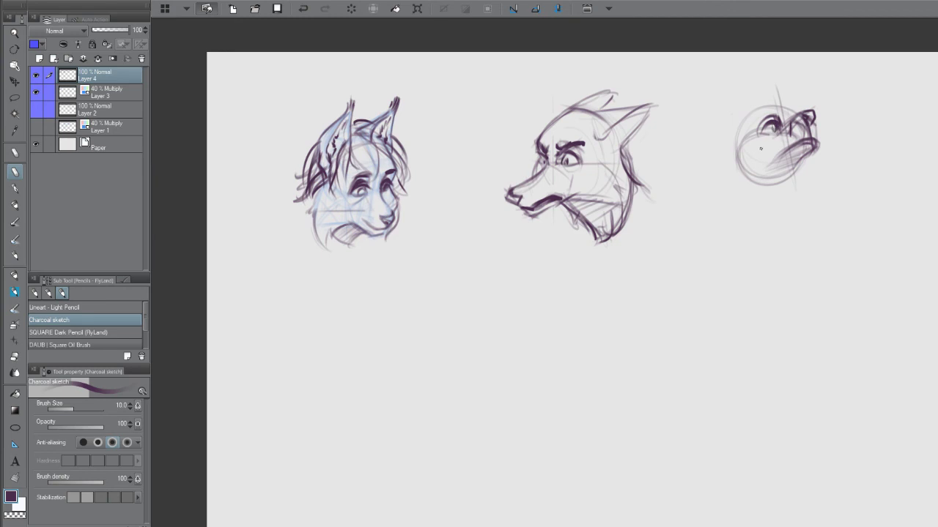
- Add the cheek ruff, both ears and a darker mouth line to the upturned head
mouse_move(781, 124)
left_mouse_down()
mouse_move(750, 137)
mouse_move(742, 192)
mouse_move(730, 185)
mouse_move(750, 160)
mouse_move(769, 154)
mouse_move(735, 180)
mouse_move(757, 156)
left_mouse_up()
mouse_move(755, 158)
left_mouse_down()
mouse_move(723, 171)
mouse_move(728, 178)
mouse_move(739, 137)
mouse_move(724, 151)
mouse_move(742, 139)
mouse_move(750, 93)
mouse_move(763, 93)
mouse_move(754, 87)
mouse_move(766, 101)
mouse_move(751, 86)
mouse_move(765, 99)
mouse_move(747, 115)
mouse_move(750, 96)
mouse_move(759, 102)
mouse_move(754, 88)
mouse_move(793, 112)
mouse_move(745, 115)
mouse_move(753, 128)
mouse_move(788, 103)
mouse_move(793, 110)
mouse_move(758, 101)
mouse_move(785, 115)
mouse_move(768, 100)
left_mouse_up()
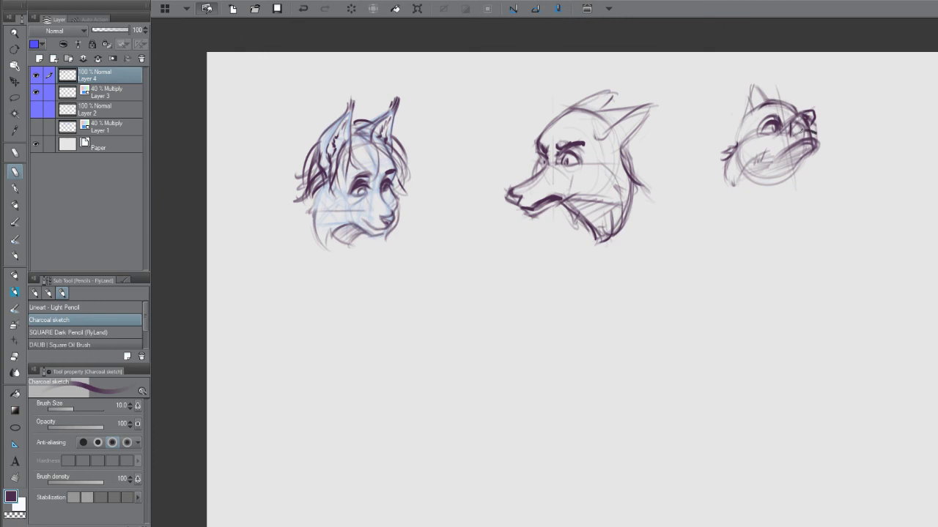
mouse_move(782, 141)
left_mouse_down()
mouse_move(814, 132)
mouse_move(816, 141)
left_mouse_up()
left_click_drag(814, 137, 818, 134)
mouse_move(798, 92)
left_mouse_down()
mouse_move(799, 111)
mouse_move(791, 90)
mouse_move(800, 90)
mouse_move(790, 107)
left_mouse_up()
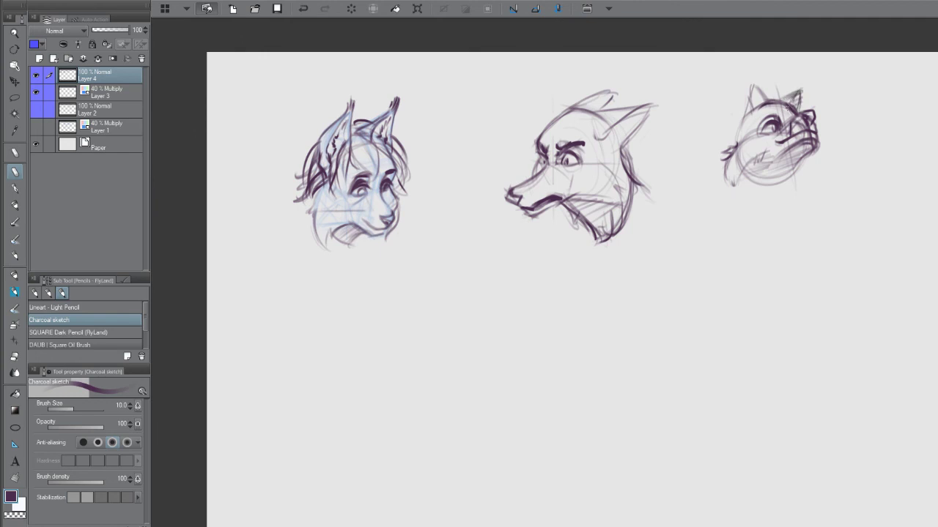
- Shade beneath the upturned head's jaw and draw its neck with fur at the throat
mouse_move(799, 161)
left_mouse_down()
mouse_move(788, 192)
mouse_move(784, 178)
mouse_move(796, 160)
mouse_move(781, 167)
left_mouse_up()
mouse_move(779, 169)
left_mouse_down()
mouse_move(744, 179)
mouse_move(747, 188)
left_mouse_up()
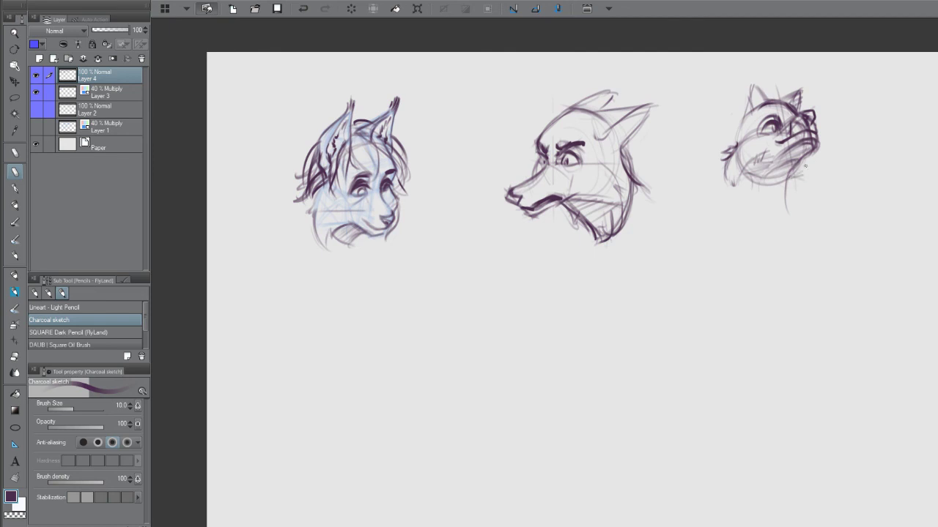
left_click_drag(808, 152, 806, 159)
mouse_move(787, 172)
left_mouse_down()
mouse_move(798, 171)
mouse_move(798, 159)
mouse_move(810, 172)
mouse_move(799, 155)
mouse_move(810, 162)
mouse_move(785, 183)
mouse_move(786, 215)
mouse_move(782, 167)
mouse_move(791, 158)
mouse_move(764, 174)
left_mouse_up()
left_click_drag(784, 159, 758, 176)
mouse_move(759, 170)
left_mouse_down()
mouse_move(748, 206)
mouse_move(747, 186)
mouse_move(744, 196)
mouse_move(765, 216)
mouse_move(784, 194)
mouse_move(781, 217)
left_mouse_up()
mouse_move(796, 180)
left_mouse_down()
mouse_move(789, 199)
mouse_move(726, 208)
mouse_move(674, 202)
left_mouse_up()
- Lasso the upturned head onto its own layer, turn it into a 40% Multiply blue underdrawing, and add a blank layer above for the Charcoal sketch pencil
key("m")
mouse_move(604, 130)
left_mouse_down()
mouse_move(792, 214)
mouse_move(579, 128)
left_mouse_up()
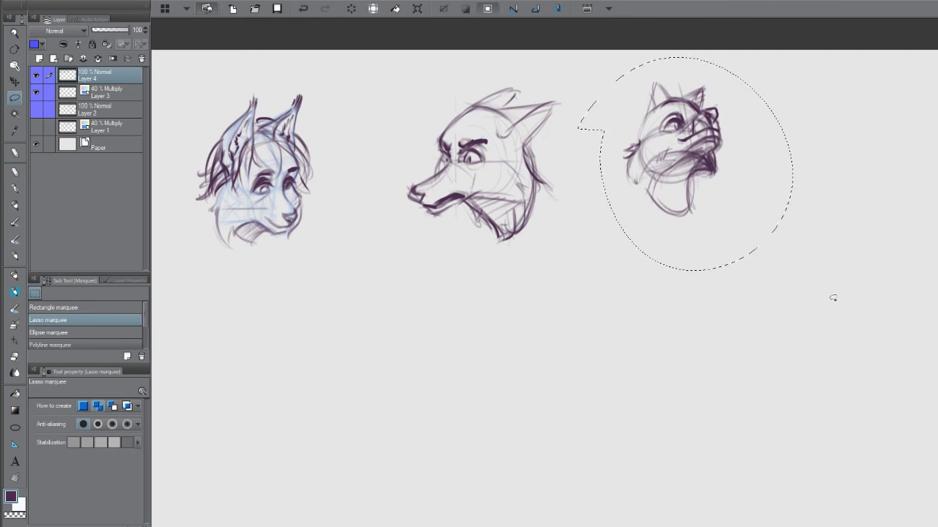
key("ctrl+x")
key("ctrl+v")
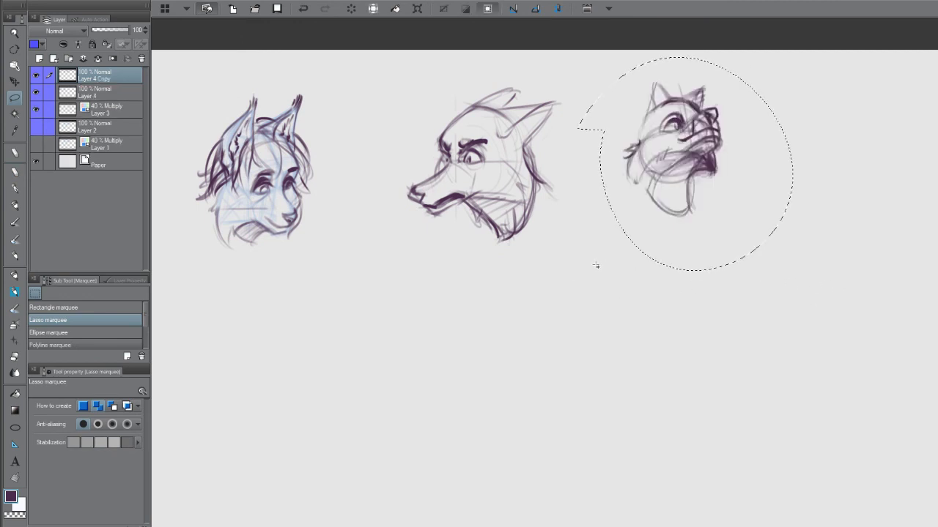
key("ctrl+d")
key("F1")
left_click_drag(681, 162, 676, 183)
key("p")
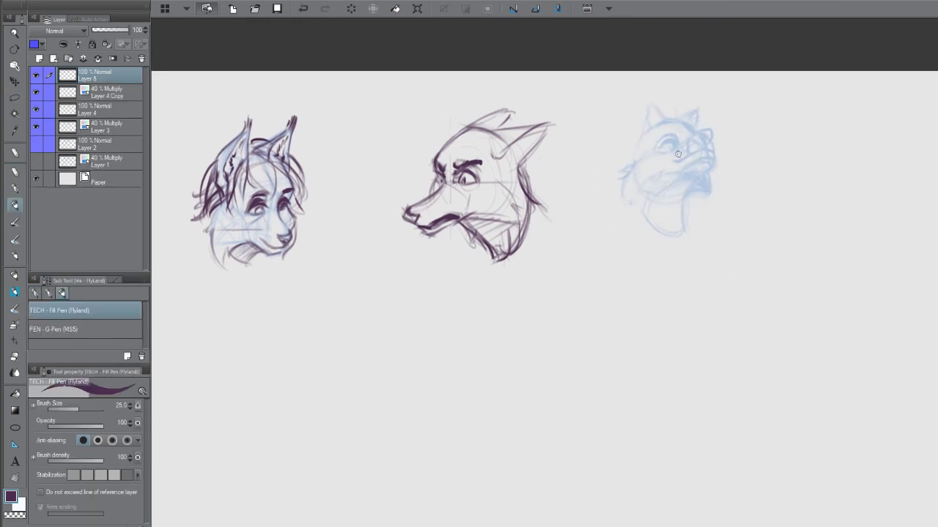
key("p")
- Draw the nose, mouth, jaw, cheek ruff and neck lines over the blue upturned head
mouse_move(707, 134)
left_mouse_down()
mouse_move(701, 143)
mouse_move(711, 144)
left_mouse_up()
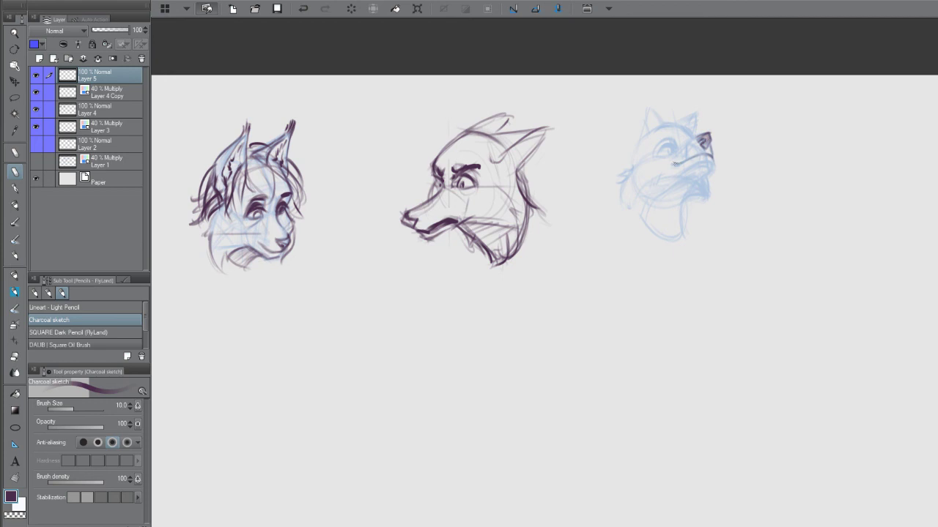
mouse_move(674, 163)
left_mouse_down()
mouse_move(710, 156)
mouse_move(717, 173)
left_mouse_up()
left_click_drag(700, 181, 708, 173)
mouse_move(706, 173)
left_mouse_down()
mouse_move(682, 236)
mouse_move(647, 230)
mouse_move(665, 236)
mouse_move(641, 217)
mouse_move(660, 236)
mouse_move(640, 210)
mouse_move(638, 179)
mouse_move(645, 200)
mouse_move(639, 192)
mouse_move(629, 209)
mouse_move(653, 176)
mouse_move(629, 210)
mouse_move(632, 166)
left_mouse_up()
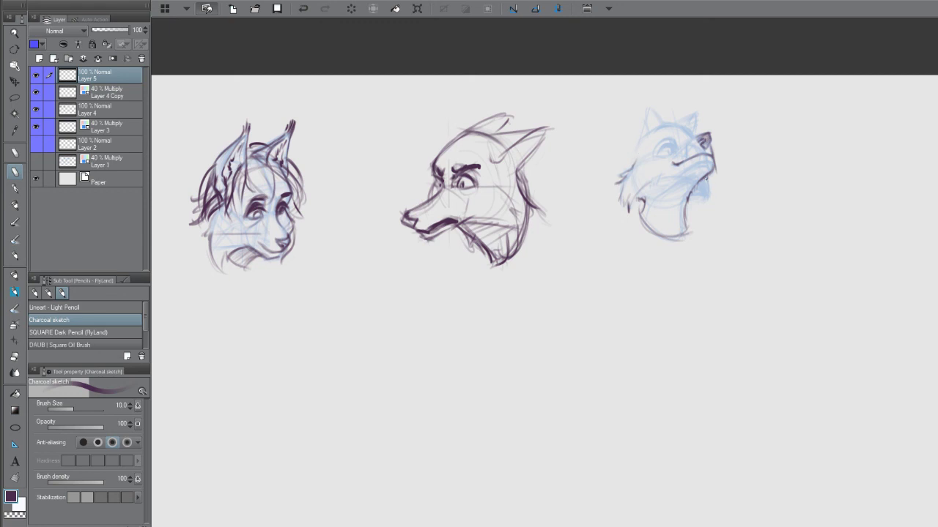
mouse_move(709, 176)
left_mouse_down()
mouse_move(686, 199)
mouse_move(705, 194)
mouse_move(685, 192)
mouse_move(707, 193)
mouse_move(689, 192)
mouse_move(682, 174)
mouse_move(697, 183)
mouse_move(696, 174)
mouse_move(666, 186)
left_mouse_up()
- Draw the upturned head's eye and muzzle bridge, then erase and redraw the chin area
mouse_move(676, 142)
left_mouse_down()
mouse_move(656, 155)
mouse_move(674, 145)
mouse_move(665, 153)
mouse_move(706, 158)
mouse_move(706, 168)
mouse_move(677, 175)
mouse_move(712, 161)
mouse_move(646, 189)
mouse_move(654, 178)
mouse_move(625, 210)
mouse_move(703, 161)
left_mouse_up()
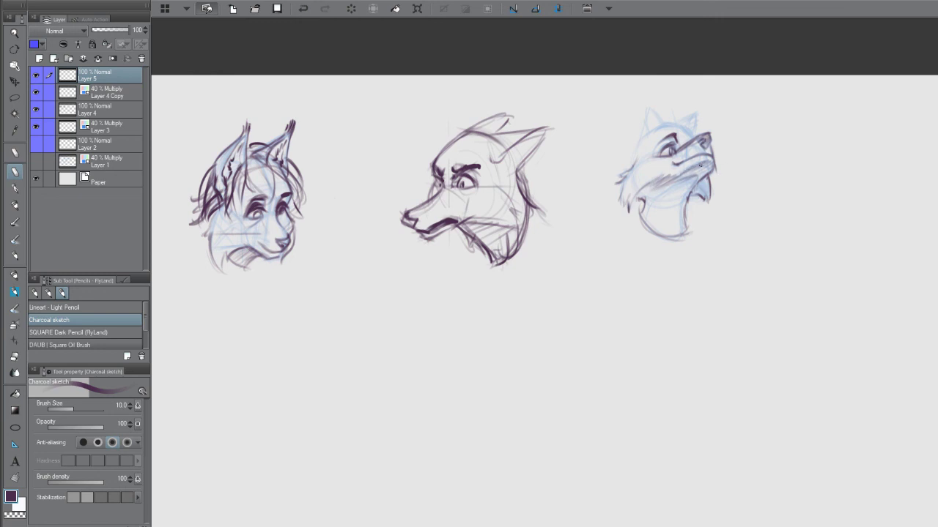
key("e")
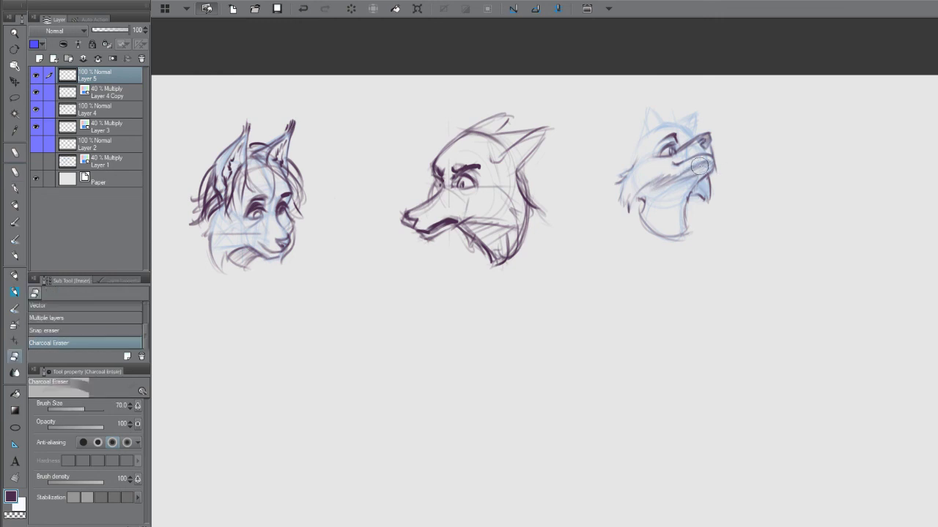
mouse_move(701, 167)
left_mouse_down()
mouse_move(708, 161)
mouse_move(701, 178)
left_mouse_up()
key("[")
key("p")
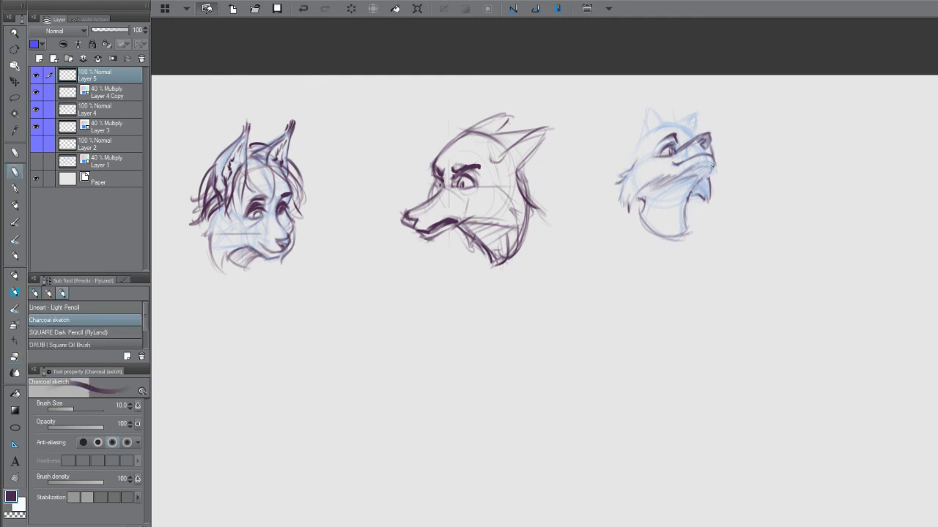
mouse_move(709, 167)
left_mouse_down()
mouse_move(699, 188)
mouse_move(713, 165)
mouse_move(694, 164)
mouse_move(685, 177)
mouse_move(709, 164)
left_mouse_up()
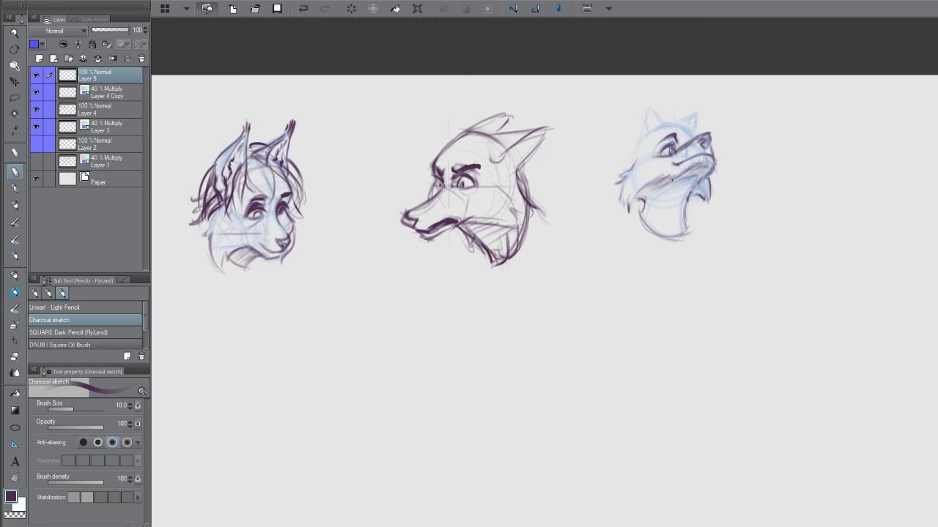
- Shade the upturned head's neck, darken its crown and outline both ears
mouse_move(671, 180)
left_mouse_down()
mouse_move(644, 209)
mouse_move(654, 196)
mouse_move(648, 207)
mouse_move(661, 198)
mouse_move(663, 212)
mouse_move(675, 184)
mouse_move(654, 233)
mouse_move(668, 216)
mouse_move(669, 231)
mouse_move(685, 235)
mouse_move(670, 190)
mouse_move(683, 242)
left_mouse_up()
mouse_move(687, 136)
left_mouse_down()
mouse_move(677, 125)
mouse_move(691, 134)
mouse_move(646, 135)
mouse_move(637, 148)
mouse_move(654, 126)
mouse_move(630, 156)
left_mouse_up()
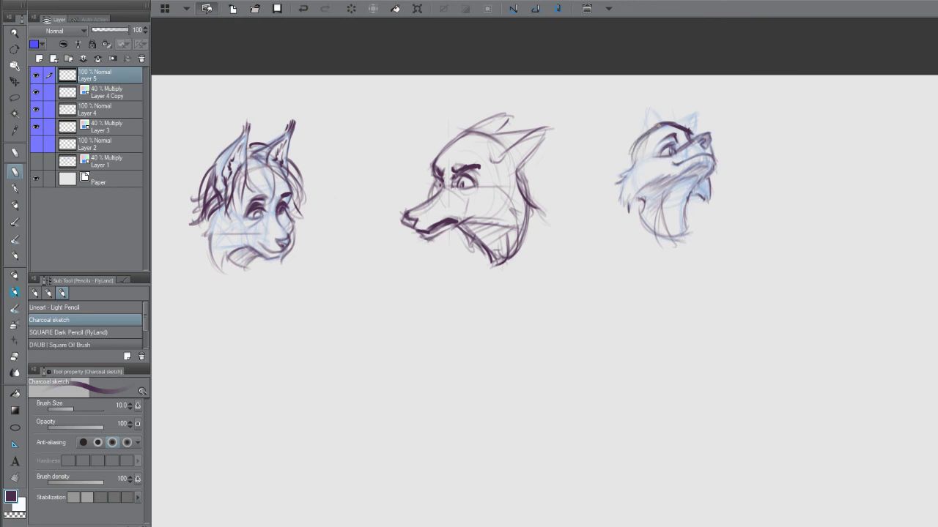
mouse_move(658, 126)
left_mouse_down()
mouse_move(655, 107)
mouse_move(635, 137)
mouse_move(650, 108)
left_mouse_up()
mouse_move(693, 126)
left_mouse_down()
mouse_move(695, 110)
mouse_move(672, 125)
mouse_move(693, 112)
mouse_move(686, 132)
mouse_move(691, 115)
mouse_move(633, 141)
mouse_move(631, 152)
left_mouse_up()
mouse_move(642, 136)
left_mouse_down()
mouse_move(634, 152)
mouse_move(641, 139)
left_mouse_up()
mouse_move(645, 115)
left_mouse_down()
mouse_move(652, 133)
mouse_move(641, 143)
mouse_move(684, 165)
left_mouse_up()
mouse_move(721, 201)
left_mouse_down()
mouse_move(692, 173)
mouse_move(693, 201)
left_mouse_up()
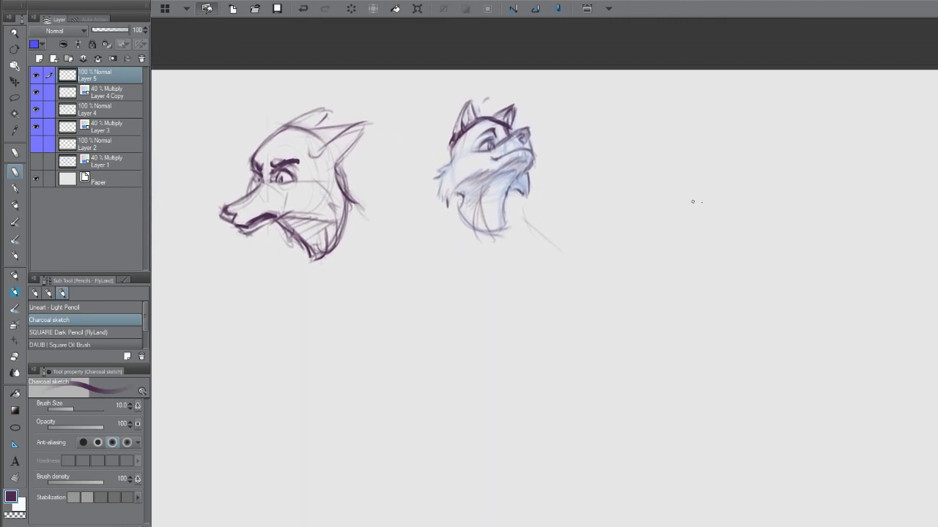
- Add a new layer above the upturned head's drawing and make room beside it for another head
key("ctrl+shift+n")
left_click_drag(709, 232, 637, 256)
left_click_drag(692, 268, 646, 243)
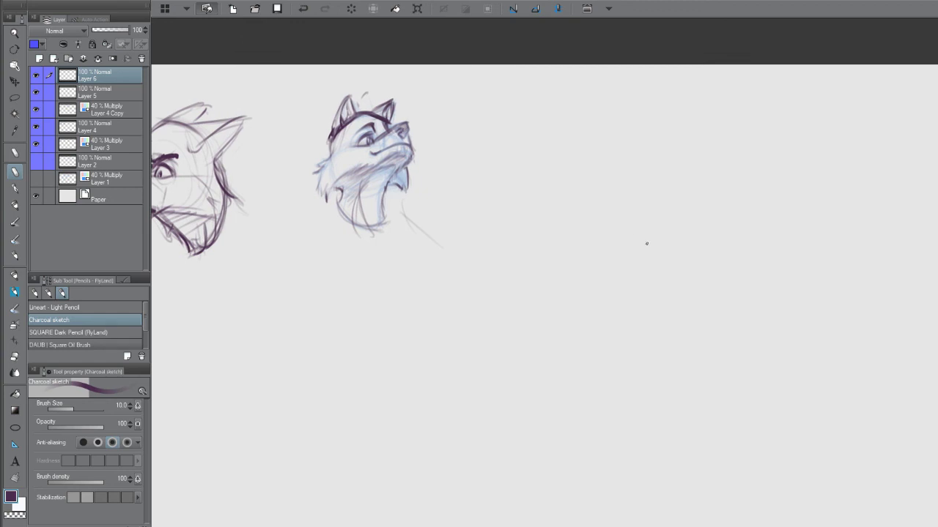
- Sketch a head circle with a curved vertical centre line and a low curved eye line on the empty canvas
mouse_move(565, 179)
left_mouse_down()
mouse_move(649, 184)
mouse_move(649, 194)
left_mouse_up()
mouse_move(618, 240)
left_mouse_down()
mouse_move(619, 141)
mouse_move(590, 267)
left_mouse_up()
key("ctrl+z")
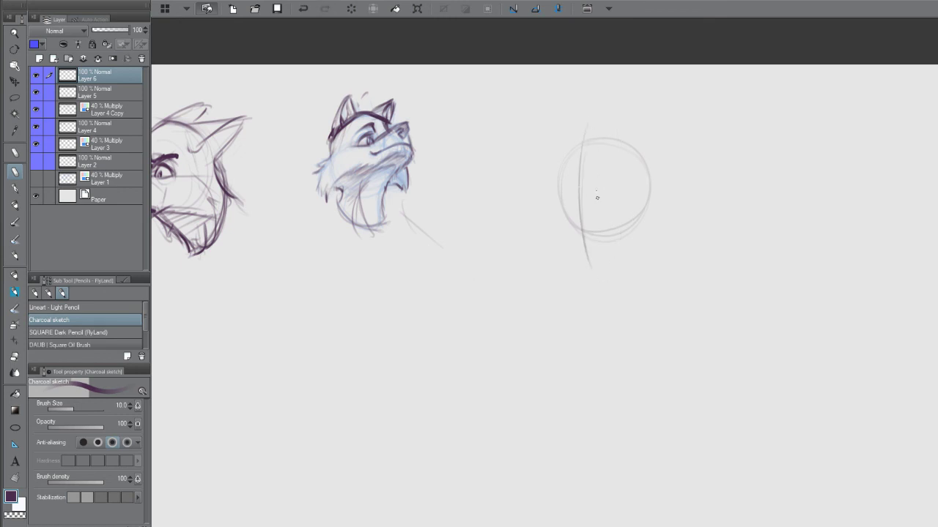
mouse_move(565, 209)
left_mouse_down()
mouse_move(626, 210)
mouse_move(640, 193)
left_mouse_up()
left_click_drag(584, 232, 649, 178)
- Mark the near eye socket arch, the bridge line and the far brow on the new head's construction circle
mouse_move(624, 214)
left_mouse_down()
mouse_move(638, 156)
mouse_move(576, 229)
mouse_move(635, 192)
mouse_move(627, 210)
left_mouse_up()
mouse_move(600, 186)
left_mouse_down()
mouse_move(626, 208)
mouse_move(590, 223)
mouse_move(592, 191)
mouse_move(596, 228)
left_mouse_up()
mouse_move(595, 191)
left_mouse_down()
mouse_move(611, 184)
mouse_move(627, 204)
left_mouse_up()
mouse_move(596, 190)
left_mouse_down()
mouse_move(597, 216)
mouse_move(574, 222)
mouse_move(567, 194)
mouse_move(570, 218)
mouse_move(553, 194)
left_mouse_up()
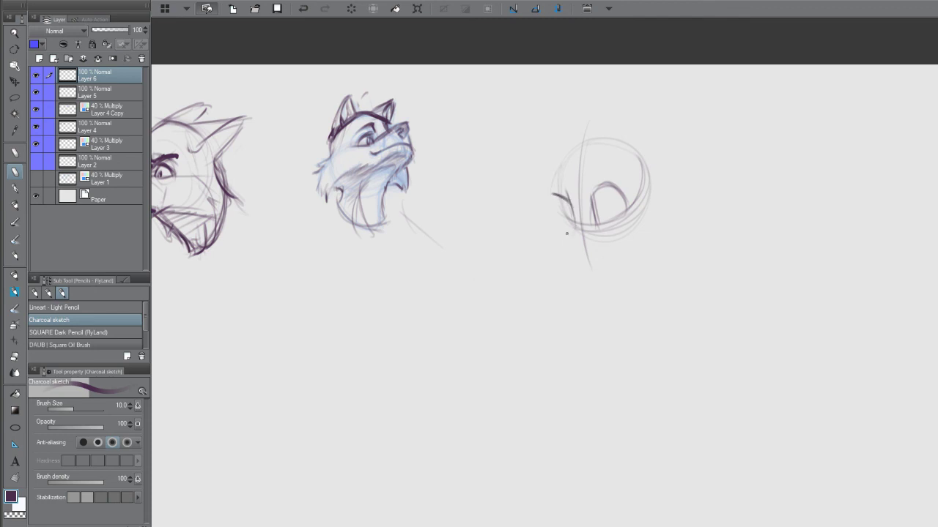
- Sketch the new head's rounded muzzle, both cheeks and a dark nose, then lighten the nose with the Charcoal Eraser
mouse_move(566, 234)
left_mouse_down()
mouse_move(592, 224)
mouse_move(618, 249)
mouse_move(586, 251)
left_mouse_up()
left_click_drag(578, 246, 594, 270)
mouse_move(622, 249)
left_mouse_down()
mouse_move(642, 203)
mouse_move(629, 250)
mouse_move(647, 236)
mouse_move(596, 272)
mouse_move(564, 254)
mouse_move(589, 272)
left_mouse_up()
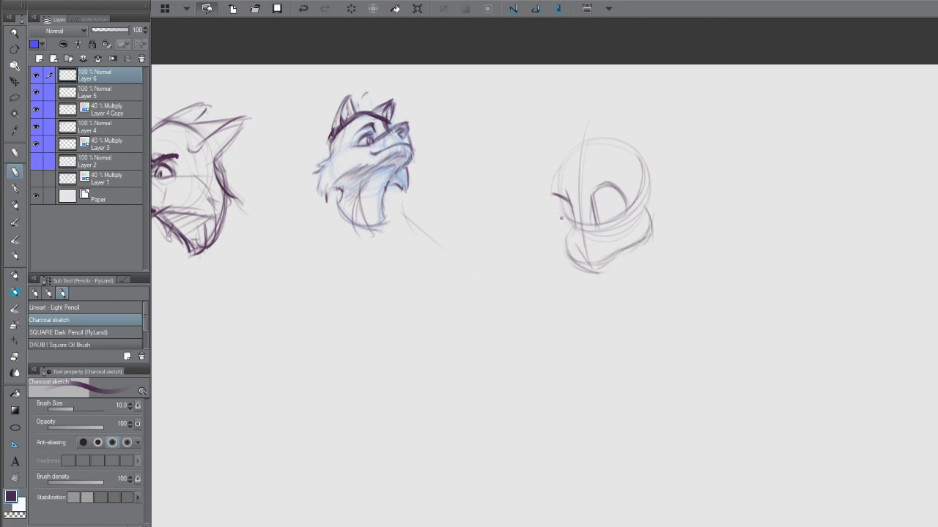
left_click_drag(560, 218, 554, 251)
mouse_move(553, 219)
left_mouse_down()
mouse_move(558, 241)
mouse_move(560, 223)
mouse_move(579, 256)
mouse_move(592, 256)
mouse_move(584, 264)
mouse_move(594, 254)
mouse_move(583, 268)
mouse_move(589, 255)
mouse_move(612, 253)
mouse_move(605, 263)
left_mouse_up()
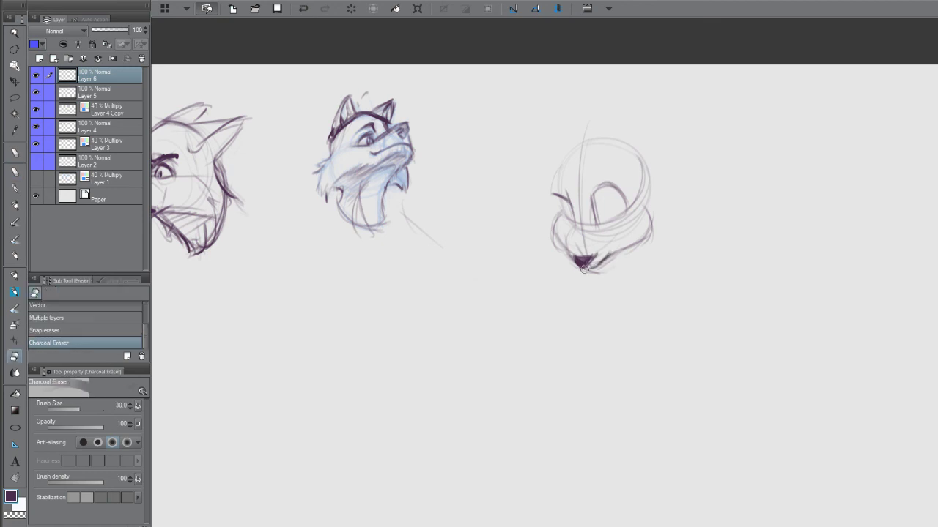
key("e")
mouse_move(584, 269)
left_mouse_down()
mouse_move(576, 243)
mouse_move(628, 241)
mouse_move(599, 201)
mouse_move(596, 211)
left_mouse_up()
key("p")
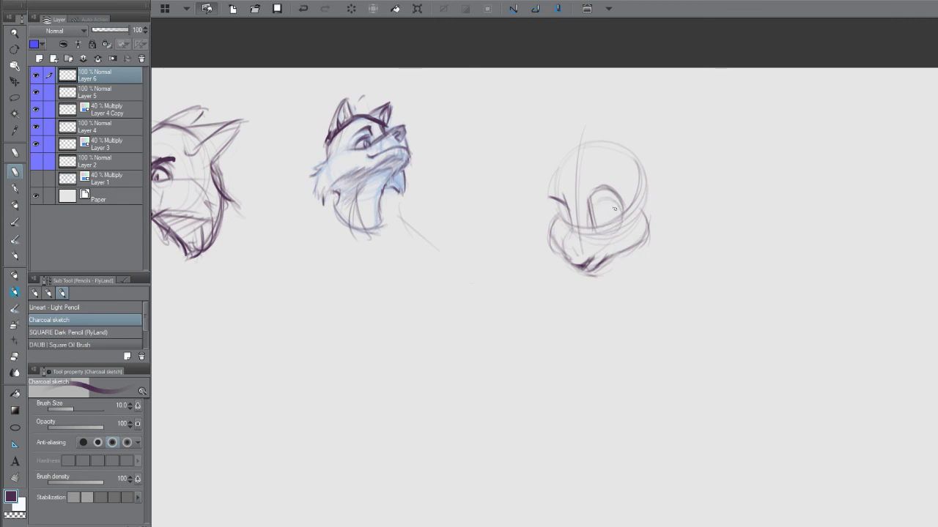
- Undo the last strokes inside the eye socket, then draw both eyes with irises, dark lash lines and short eyebrows
key("ctrl+z")
key("ctrl+z")
mouse_move(595, 220)
left_mouse_down()
mouse_move(602, 216)
mouse_move(599, 229)
mouse_move(619, 196)
mouse_move(601, 225)
mouse_move(621, 200)
mouse_move(614, 224)
mouse_move(624, 193)
mouse_move(609, 200)
mouse_move(601, 230)
mouse_move(608, 224)
left_mouse_up()
mouse_move(555, 201)
left_mouse_down()
mouse_move(570, 227)
mouse_move(560, 204)
mouse_move(570, 225)
mouse_move(570, 216)
mouse_move(567, 235)
mouse_move(564, 219)
mouse_move(607, 214)
mouse_move(611, 222)
mouse_move(611, 211)
mouse_move(604, 220)
mouse_move(612, 223)
left_mouse_up()
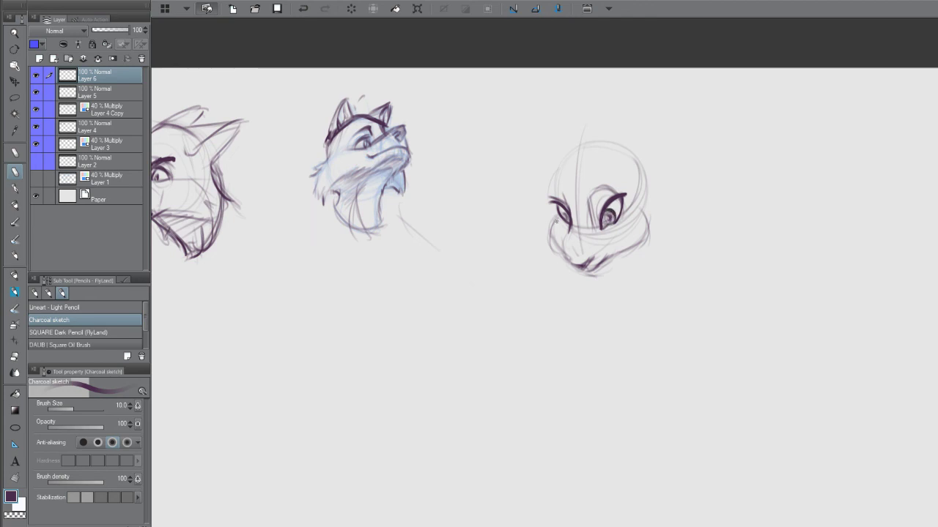
mouse_move(561, 207)
left_mouse_down()
mouse_move(571, 231)
mouse_move(571, 213)
left_mouse_up()
left_click_drag(616, 183, 553, 197)
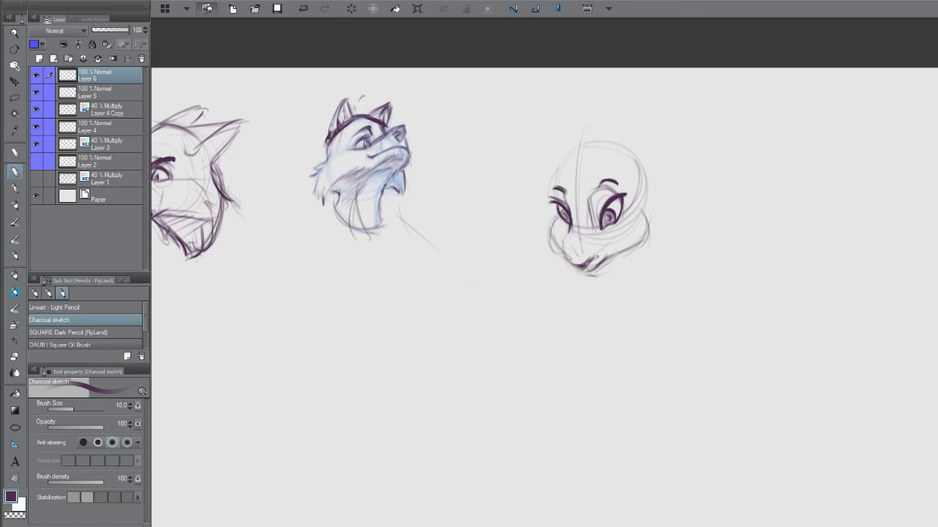
- Draw the mouth line, near cheek fur and darker muzzle outline of the new head
mouse_move(597, 256)
left_mouse_down()
mouse_move(606, 264)
mouse_move(571, 272)
mouse_move(584, 276)
mouse_move(617, 257)
left_mouse_up()
mouse_move(644, 217)
left_mouse_down()
mouse_move(651, 238)
mouse_move(642, 200)
left_mouse_up()
mouse_move(557, 218)
left_mouse_down()
mouse_move(555, 251)
mouse_move(586, 261)
mouse_move(576, 266)
mouse_move(589, 260)
mouse_move(577, 272)
mouse_move(589, 275)
left_mouse_up()
left_click_drag(640, 236, 622, 258)
- Draw two tall, pointed, rabbit-like ears with inner contour lines rising from the crown
mouse_move(634, 206)
left_mouse_down()
mouse_move(638, 100)
mouse_move(599, 139)
mouse_move(648, 107)
mouse_move(638, 138)
left_mouse_up()
left_click_drag(652, 95, 634, 144)
mouse_move(621, 113)
left_mouse_down()
mouse_move(648, 96)
mouse_move(606, 147)
mouse_move(613, 167)
left_mouse_up()
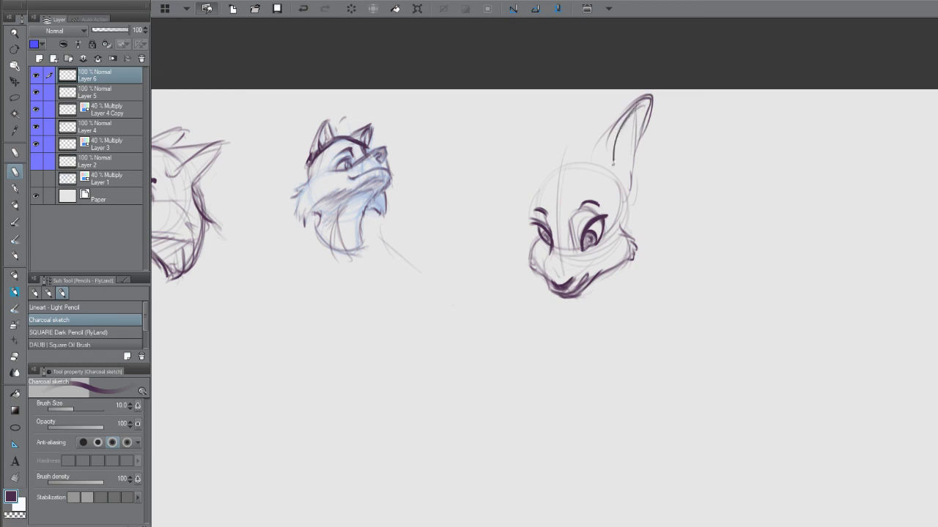
left_click_drag(624, 130, 614, 176)
left_click_drag(568, 142, 553, 103)
mouse_move(536, 163)
left_mouse_down()
mouse_move(535, 111)
mouse_move(538, 166)
left_mouse_up()
mouse_move(538, 123)
left_mouse_down()
mouse_move(555, 179)
mouse_move(575, 155)
mouse_move(556, 115)
mouse_move(577, 183)
left_mouse_up()
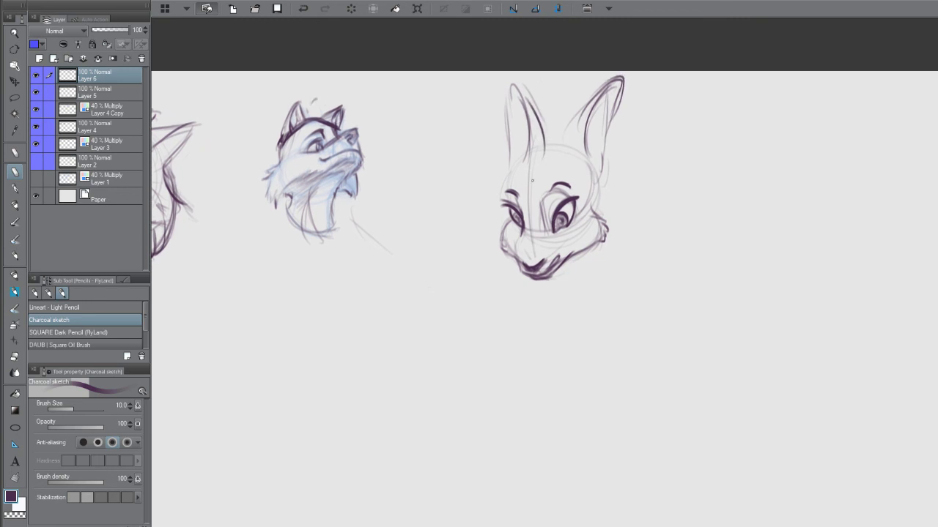
- Add the jaw, far lashes and forehead contour to the long-eared head, and refine the top of its nose
mouse_move(559, 274)
left_mouse_down()
mouse_move(577, 276)
mouse_move(593, 254)
mouse_move(570, 277)
left_mouse_up()
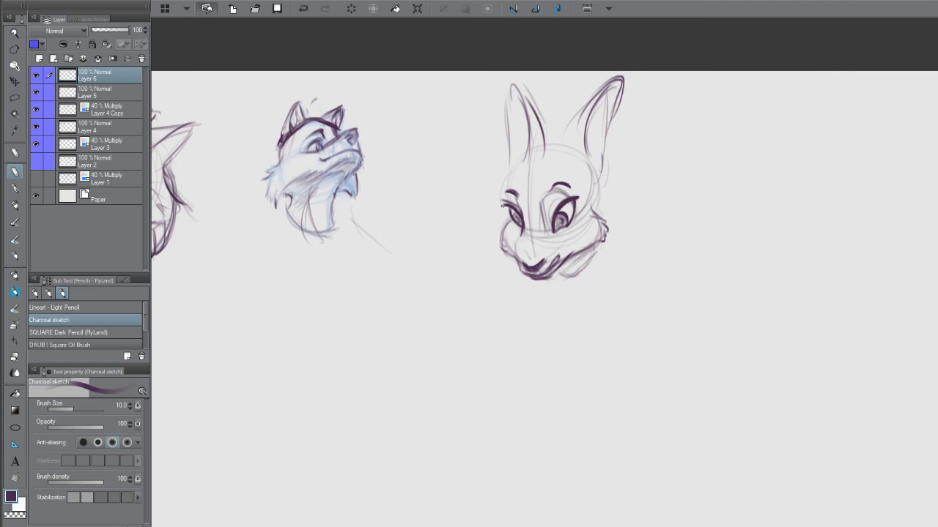
mouse_move(501, 192)
left_mouse_down()
mouse_move(502, 215)
mouse_move(511, 213)
left_mouse_up()
left_click_drag(521, 157, 504, 189)
left_click_drag(558, 268, 546, 263)
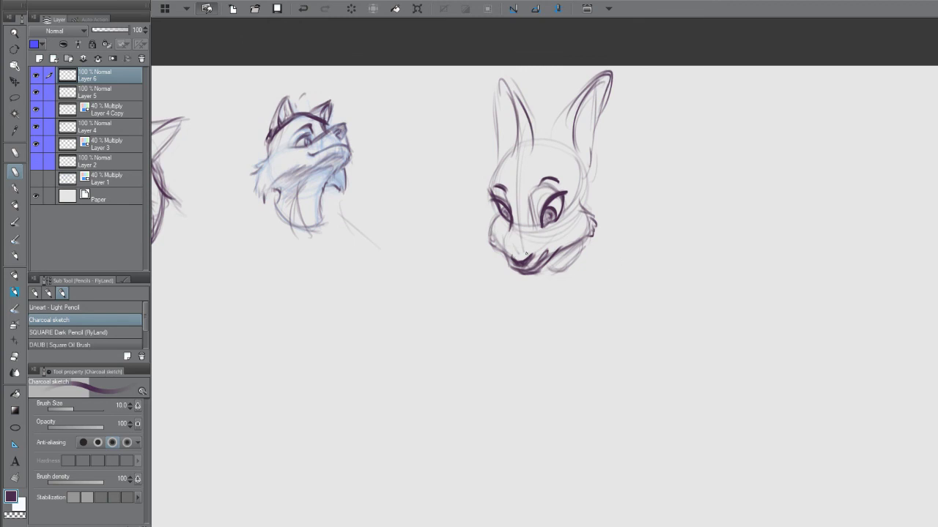
mouse_move(517, 249)
left_mouse_down()
mouse_move(511, 223)
mouse_move(502, 244)
mouse_move(512, 225)
mouse_move(494, 241)
left_mouse_up()
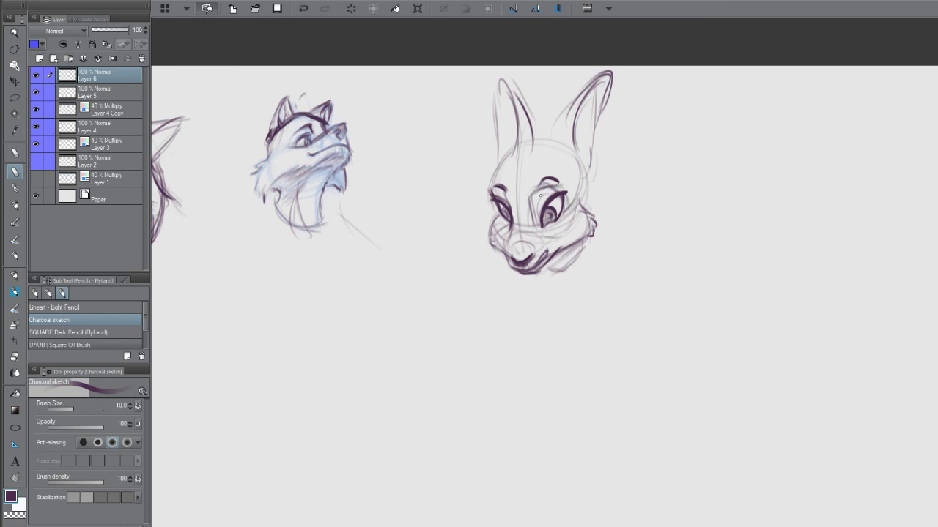
- Sketch the inner edge of the near eye, erase it and redraw it lightly at 30 opacity
left_click_drag(531, 196, 538, 234)
key("e")
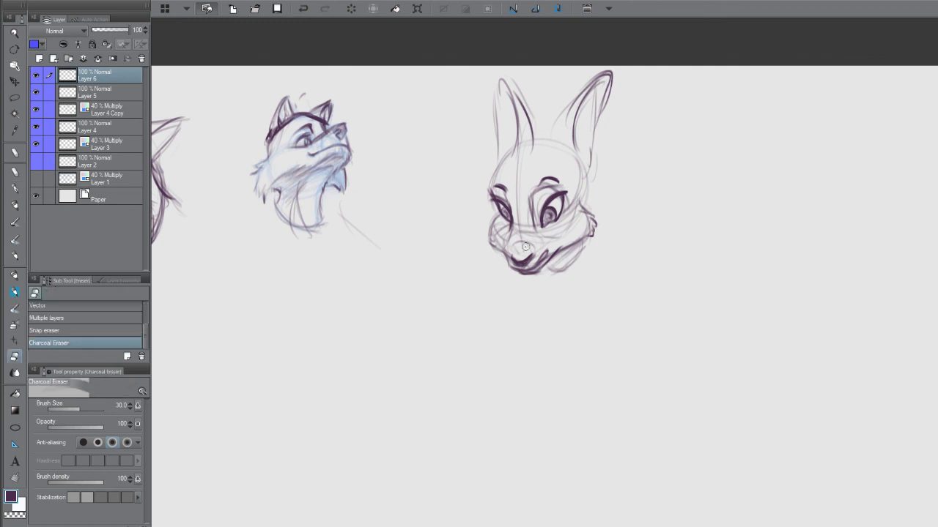
left_click_drag(531, 182, 533, 231)
key("p")
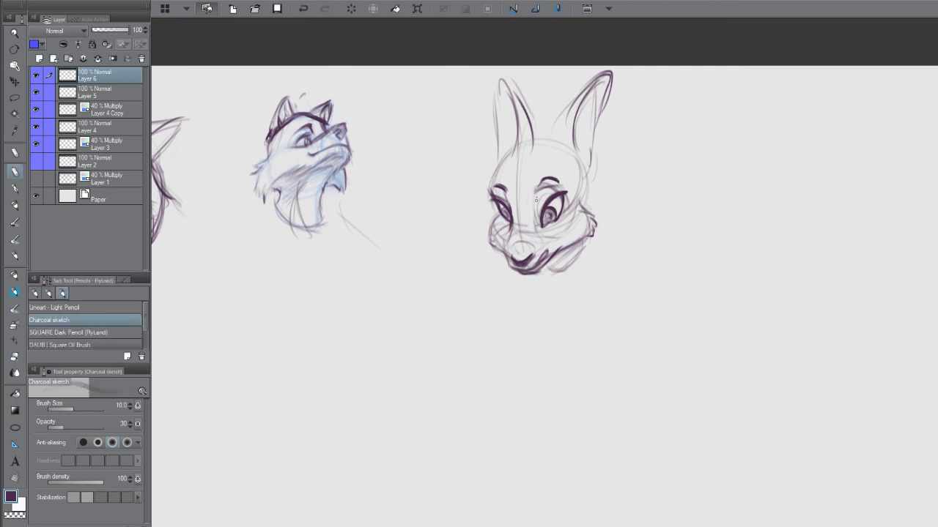
left_click_drag(540, 189, 534, 219)
- Add light lines around the near brow and forehead with the brush at size 12 and opacity 30
left_click_drag(692, 222, 653, 228)
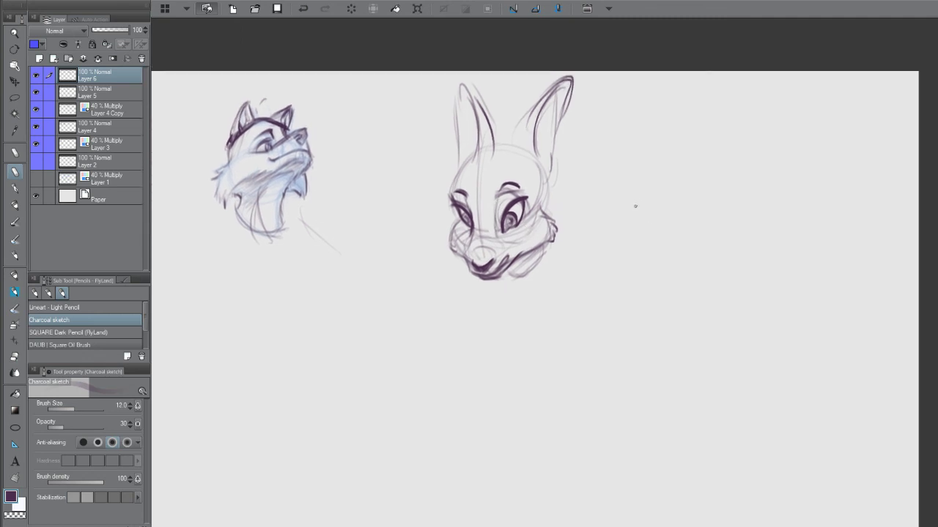
scroll(661, 221, "down", 2)
scroll(645, 219, "right", 2)
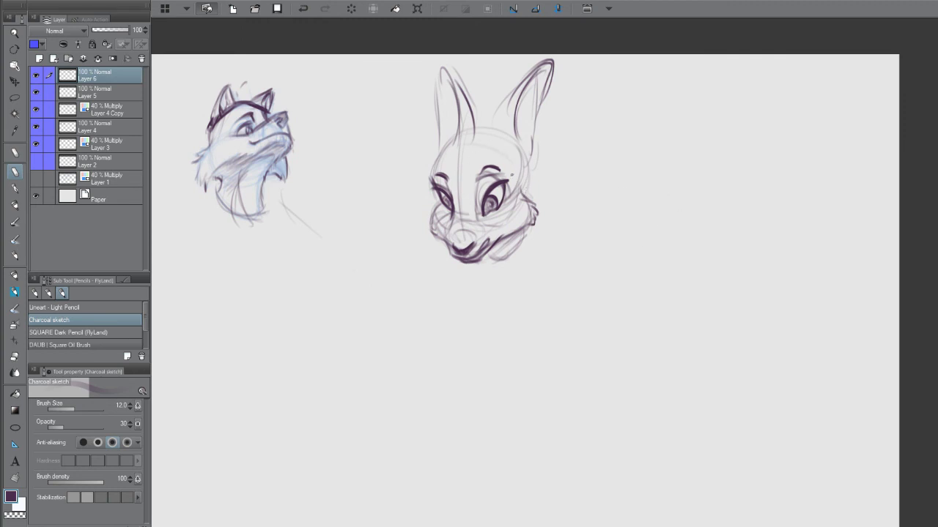
left_click_drag(511, 176, 487, 176)
- Restore the brush opacity to 100, mark a round spot at the base of the far ear and darken the jaw line
left_click_drag(471, 135, 471, 137)
key("0")
left_click_drag(466, 141, 470, 140)
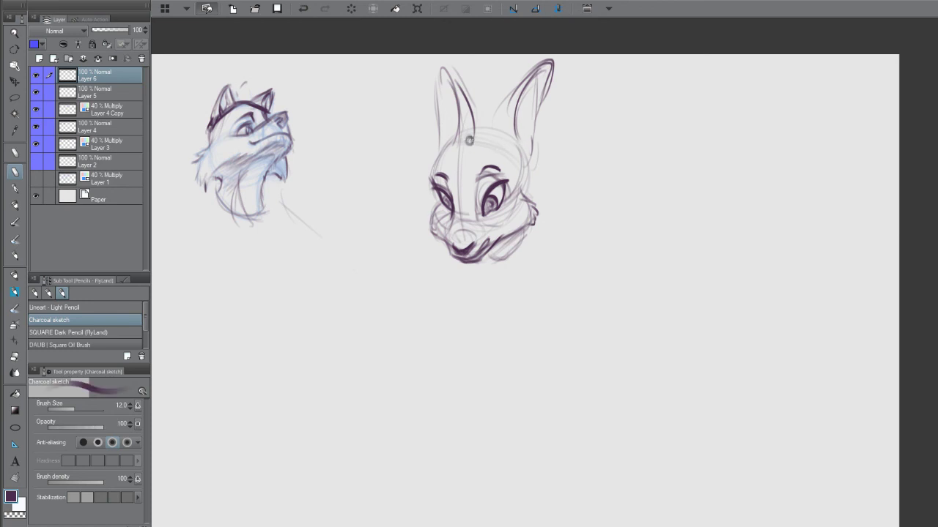
left_click_drag(473, 181, 464, 163)
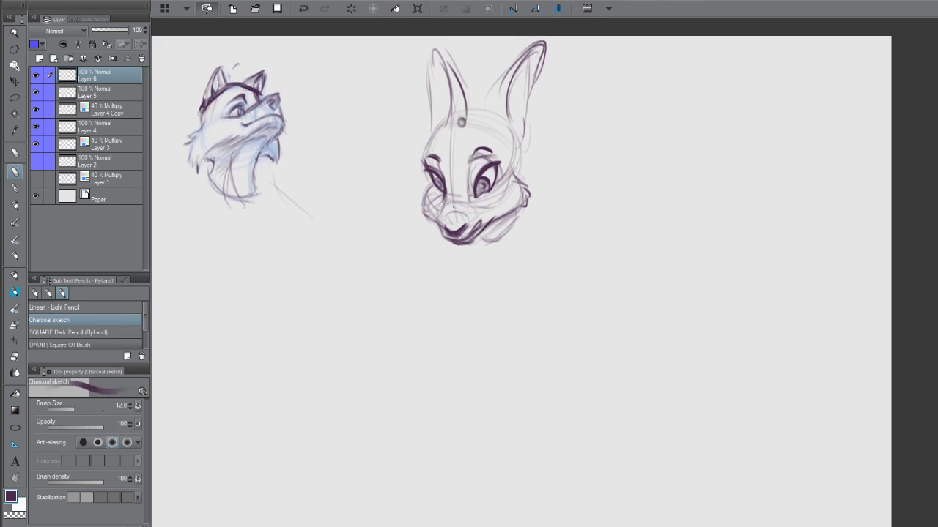
mouse_move(502, 235)
left_mouse_down()
mouse_move(489, 242)
mouse_move(513, 208)
mouse_move(506, 222)
left_mouse_up()
- Bring all four heads and the empty canvas area beneath them into view
left_click_drag(628, 277, 607, 294)
left_click_drag(701, 217, 694, 205)
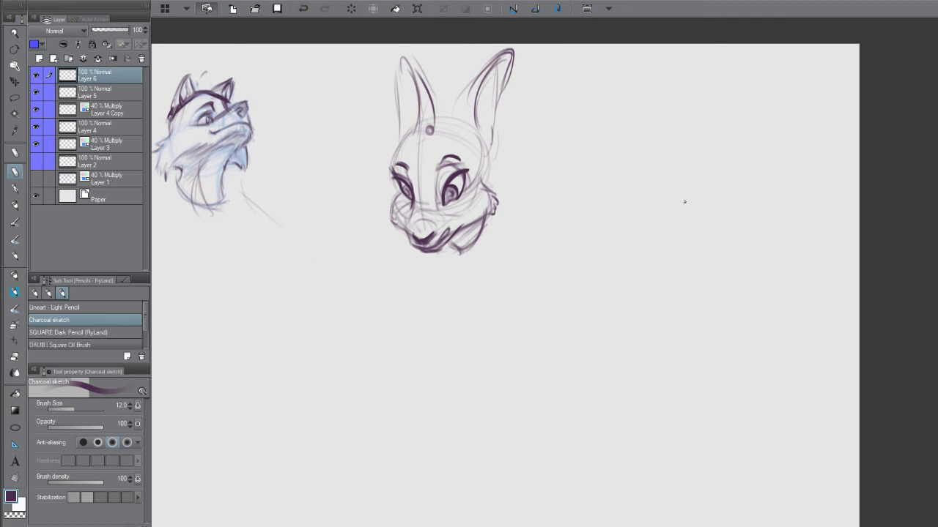
left_click_drag(647, 236, 652, 210)
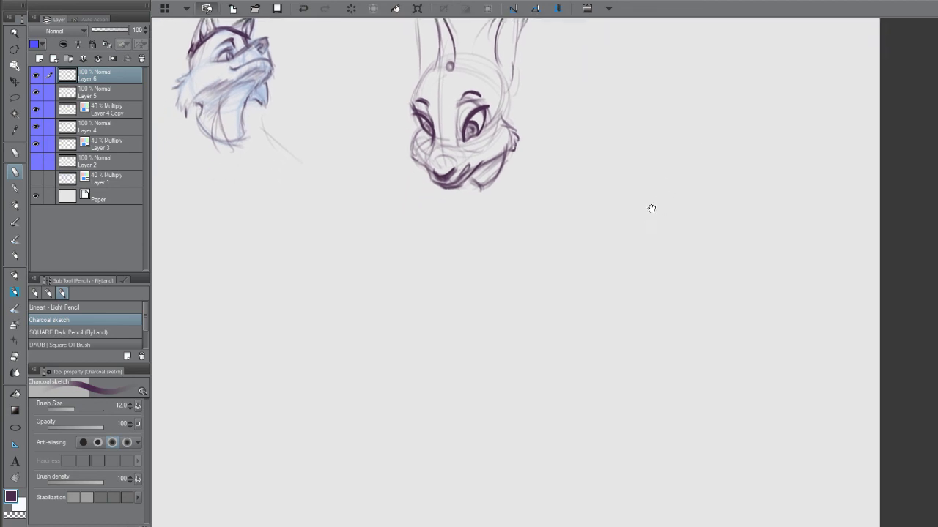
left_click_drag(620, 243, 690, 197)
scroll(403, 273, "down", 3)
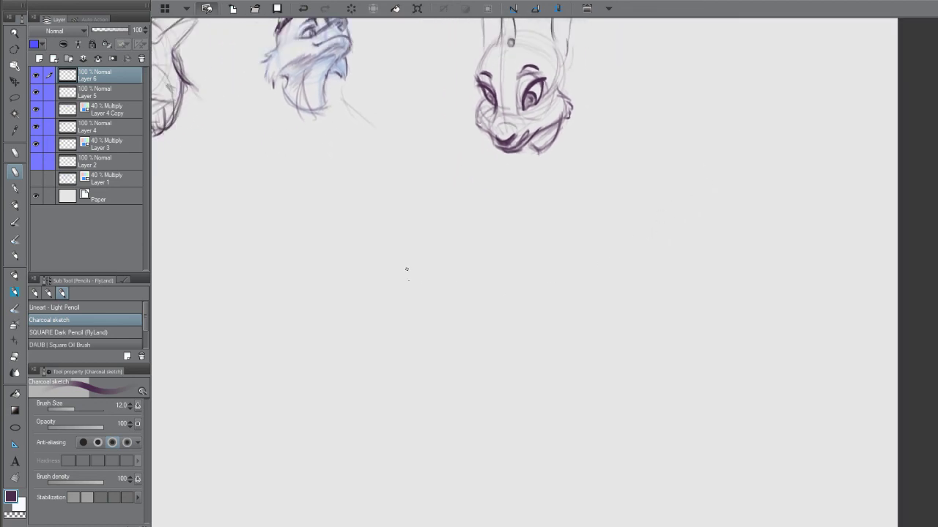
left_click_drag(430, 263, 617, 254)
mouse_move(407, 276)
left_mouse_down()
mouse_move(509, 262)
mouse_move(536, 267)
left_mouse_up()
scroll(525, 269, "down", 3)
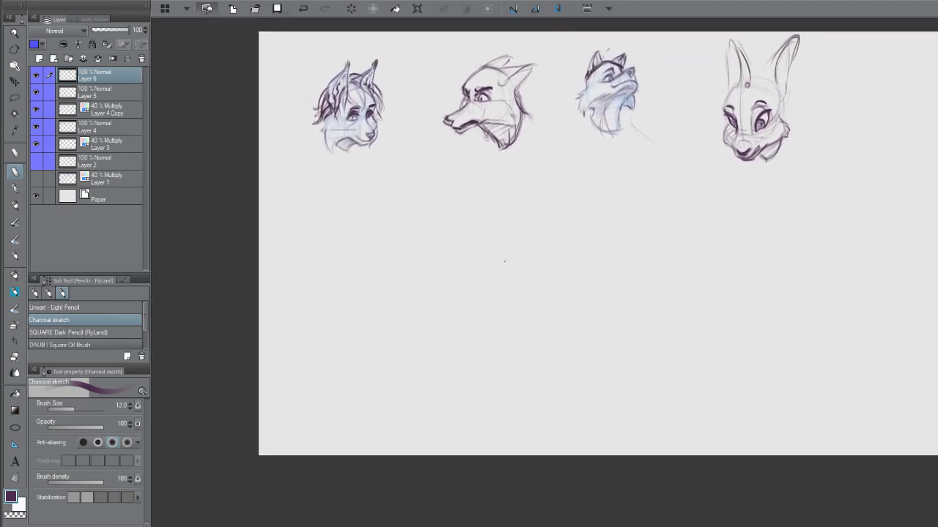
left_click_drag(781, 206, 308, 244)
key("ctrl+z")
left_click_drag(748, 192, 332, 233)
key("ctrl+z")
left_click_drag(762, 199, 329, 227)
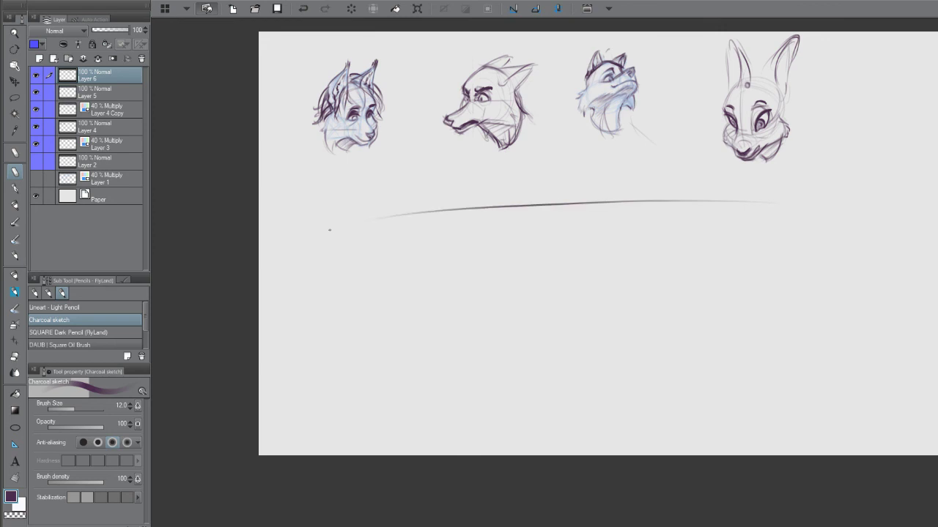
key("ctrl+z")
- Draw a large rectangular frame by hand in the empty area beneath the row of heads
mouse_move(747, 192)
left_mouse_down()
mouse_move(320, 194)
mouse_move(329, 407)
mouse_move(696, 391)
left_mouse_up()
key("ctrl+z")
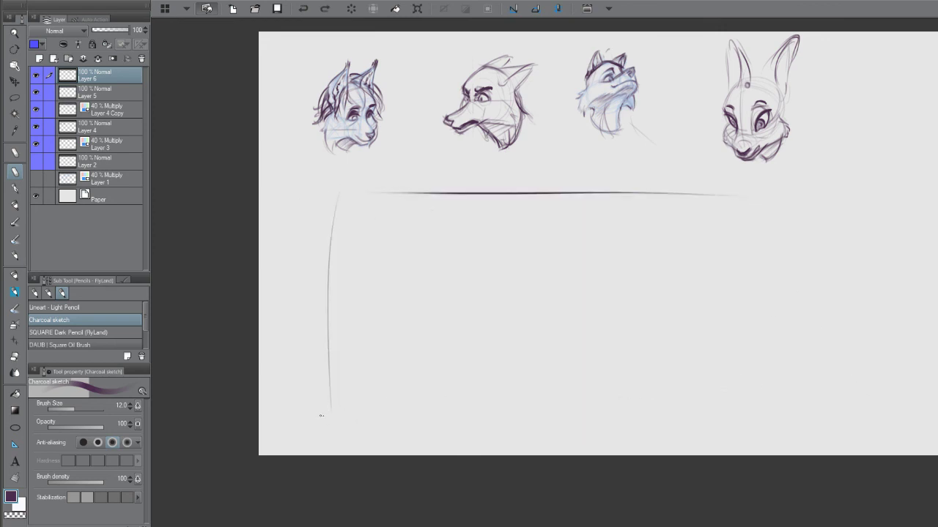
mouse_move(320, 416)
left_mouse_down()
mouse_move(815, 414)
mouse_move(800, 189)
left_mouse_up()
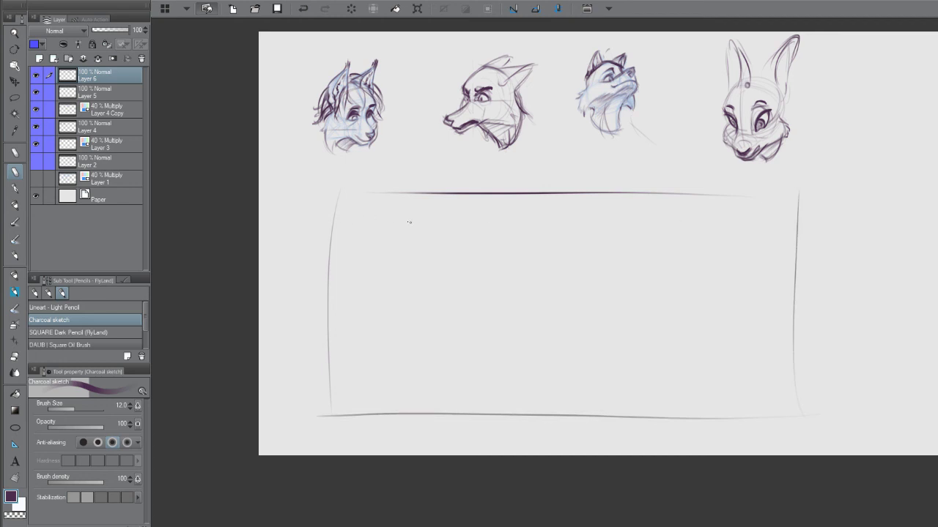
- Handwrite the heading "ASSIGMENT" inside the upper part of the frame
left_click_drag(378, 229, 389, 229)
left_click_drag(379, 217, 414, 227)
mouse_move(429, 209)
left_mouse_down()
mouse_move(428, 223)
mouse_move(451, 207)
mouse_move(451, 227)
mouse_move(458, 215)
mouse_move(476, 229)
left_mouse_up()
left_click_drag(475, 208, 485, 206)
mouse_move(477, 217)
left_mouse_down()
mouse_move(497, 209)
mouse_move(499, 225)
left_mouse_up()
left_click_drag(496, 211, 506, 209)
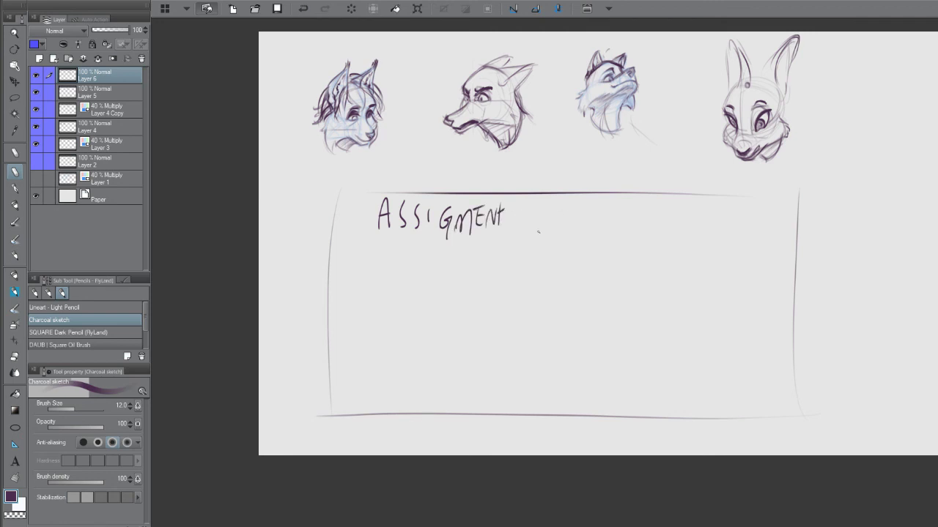
- Handwrite "50 HEAD" beside the assignment heading
left_click_drag(594, 202, 602, 221)
left_click_drag(594, 203, 657, 202)
mouse_move(657, 211)
left_mouse_down()
mouse_move(679, 221)
mouse_move(682, 209)
mouse_move(699, 224)
left_mouse_up()
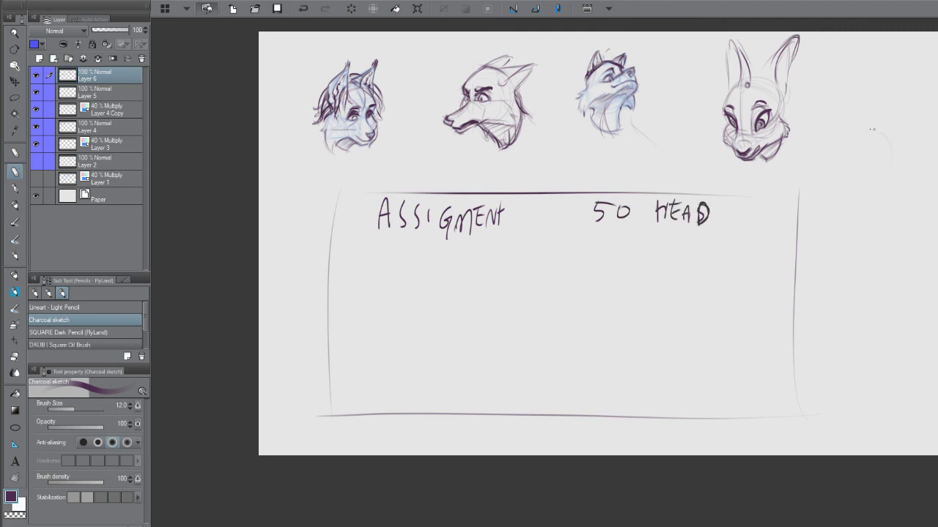
- Draw two circles beside the frame, one with centred cross guides and one with the cross shifted to its edge
left_click_drag(872, 130, 888, 145)
left_click_drag(867, 114, 865, 202)
left_click_drag(824, 162, 888, 163)
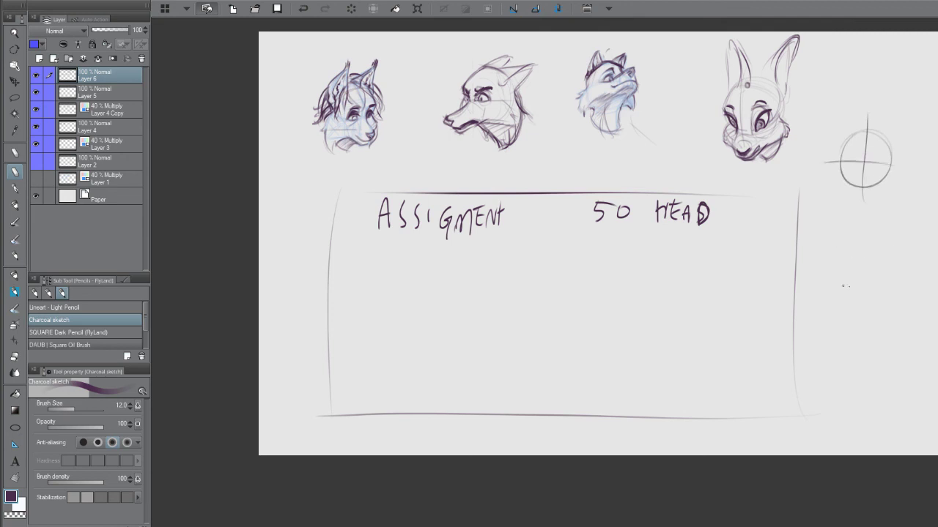
mouse_move(861, 221)
left_mouse_down()
mouse_move(839, 233)
mouse_move(926, 252)
left_mouse_up()
left_click_drag(888, 207, 884, 299)
left_click_drag(927, 253, 831, 253)
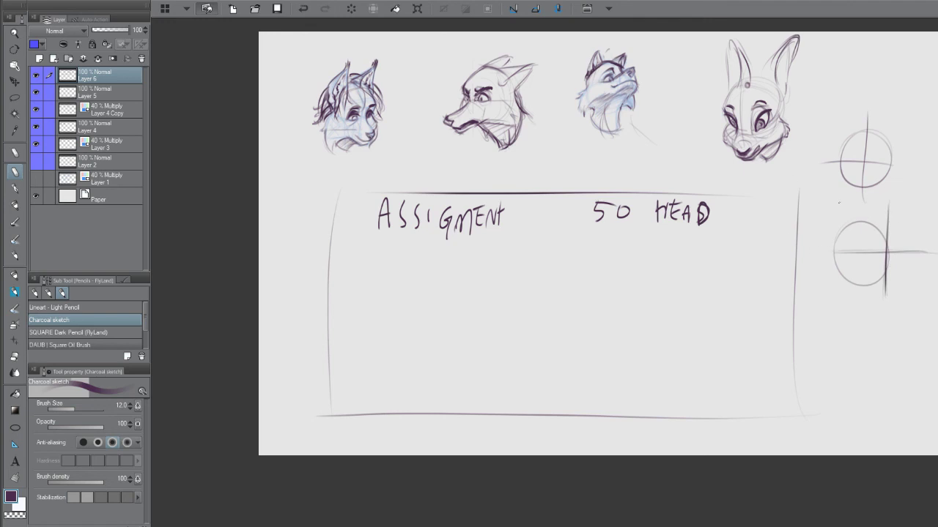
- Handwrite "5 CHARACTERS" beneath the "50 HEAD" note
mouse_move(589, 228)
left_mouse_down()
mouse_move(585, 252)
mouse_move(602, 231)
mouse_move(642, 246)
left_mouse_up()
left_click_drag(644, 243, 653, 244)
mouse_move(653, 233)
left_mouse_down()
mouse_move(667, 245)
mouse_move(679, 233)
mouse_move(683, 252)
left_mouse_up()
mouse_move(687, 235)
left_mouse_down()
mouse_move(697, 233)
mouse_move(691, 250)
left_mouse_up()
mouse_move(705, 234)
left_mouse_down()
mouse_move(699, 250)
mouse_move(712, 236)
left_mouse_up()
left_click_drag(721, 233, 715, 248)
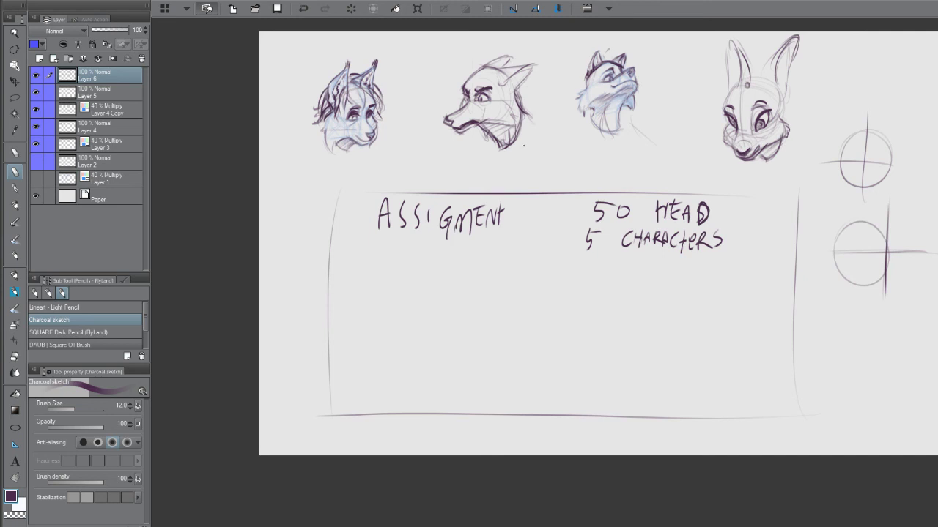
- Draw dark vertical and horizontal guide strokes over the long-eared head's face, running from between the eyes to the nose
left_click_drag(744, 151, 744, 108)
mouse_move(743, 111)
left_mouse_down()
mouse_move(740, 135)
mouse_move(752, 134)
left_mouse_up()
mouse_move(765, 131)
left_mouse_down()
mouse_move(778, 127)
mouse_move(769, 143)
left_mouse_up()
mouse_move(721, 128)
left_mouse_down()
mouse_move(731, 143)
mouse_move(728, 122)
left_mouse_up()
left_click_drag(723, 115, 728, 129)
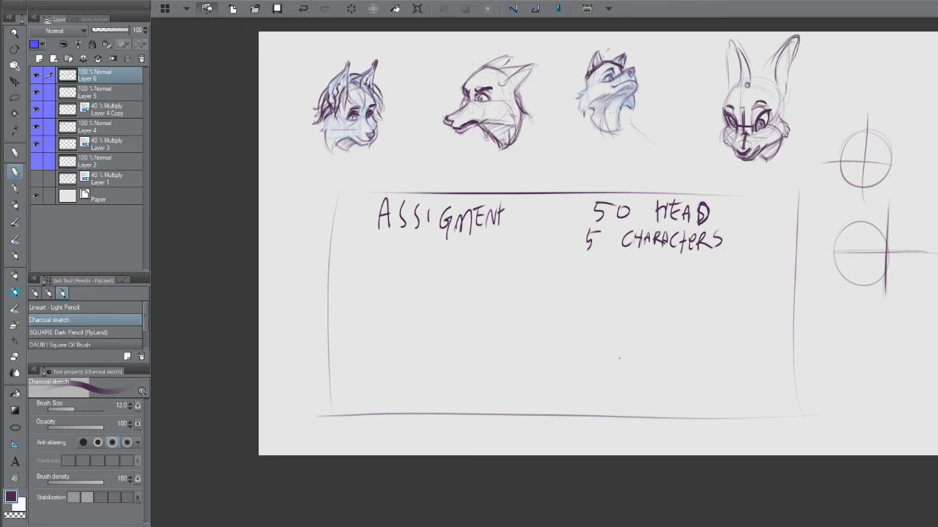
- Increase the Charcoal sketch brush size to 20
left_click_drag(778, 195, 774, 209)
key("]")
key("]")
key("]")
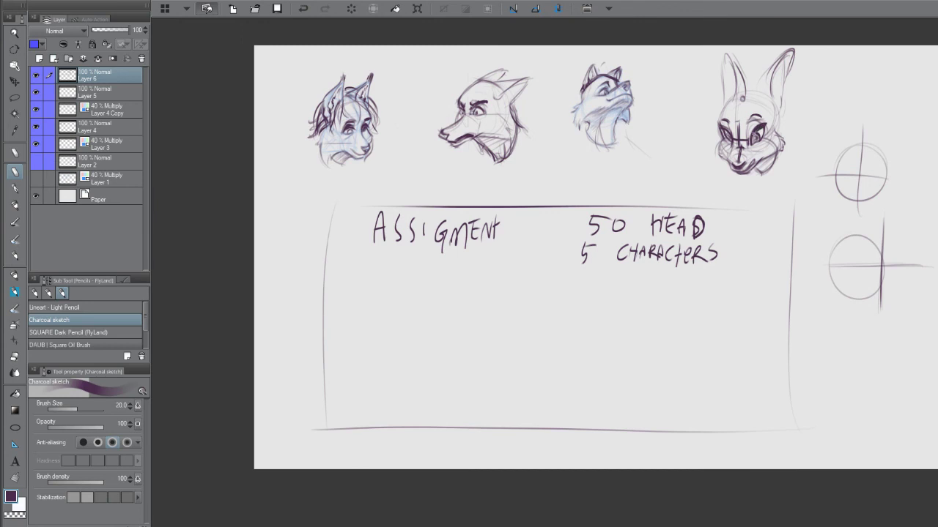
key("ctrl+z")
left_click_drag(759, 130, 756, 133)
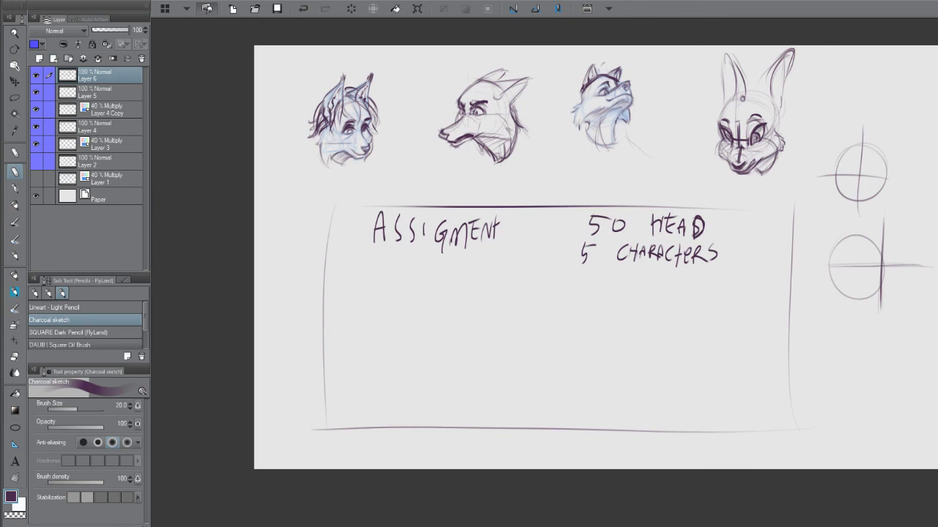